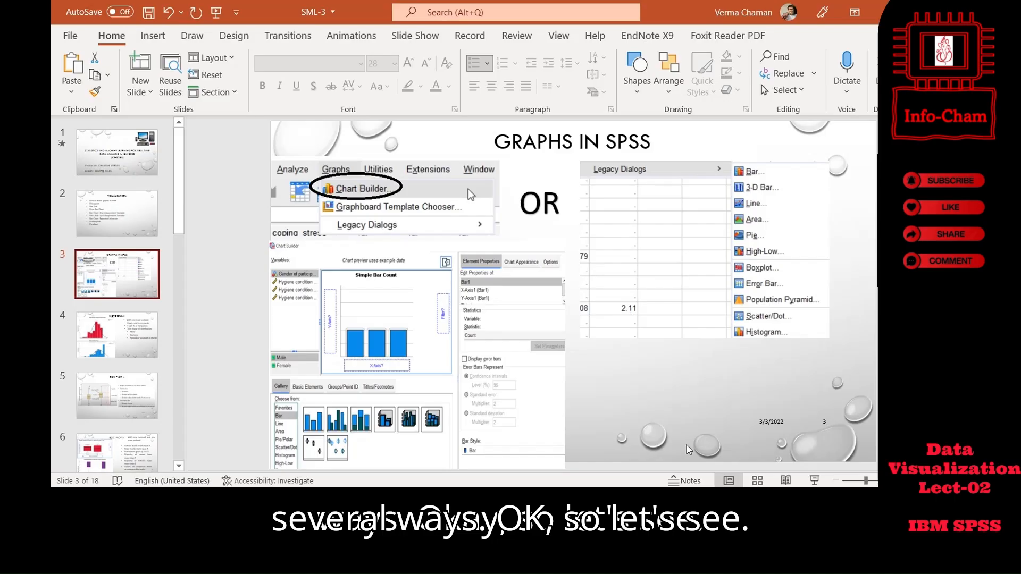
# - Switch to the 24 Feb.sav dataset in SPSS Statistics and open the Chart Builder, repositioning its window to show the chart gallery
pyautogui.moveTo(700, 499)
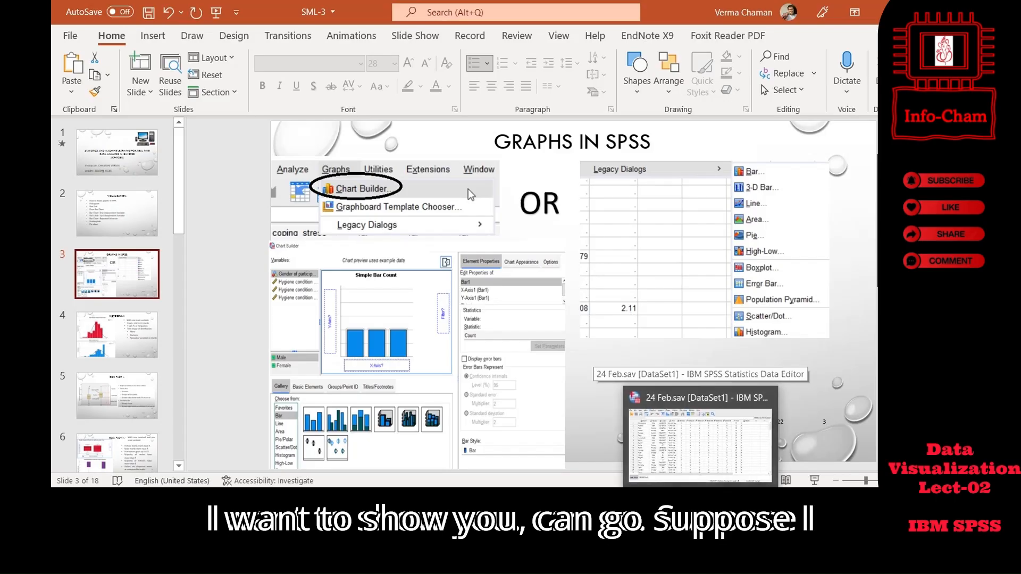
pyautogui.click(701, 498)
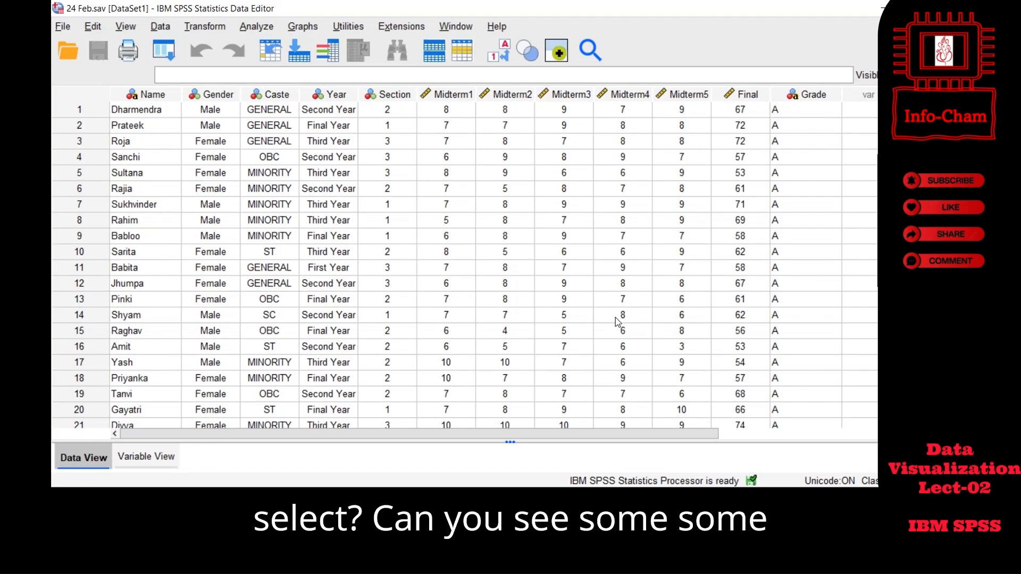
pyautogui.click(303, 27)
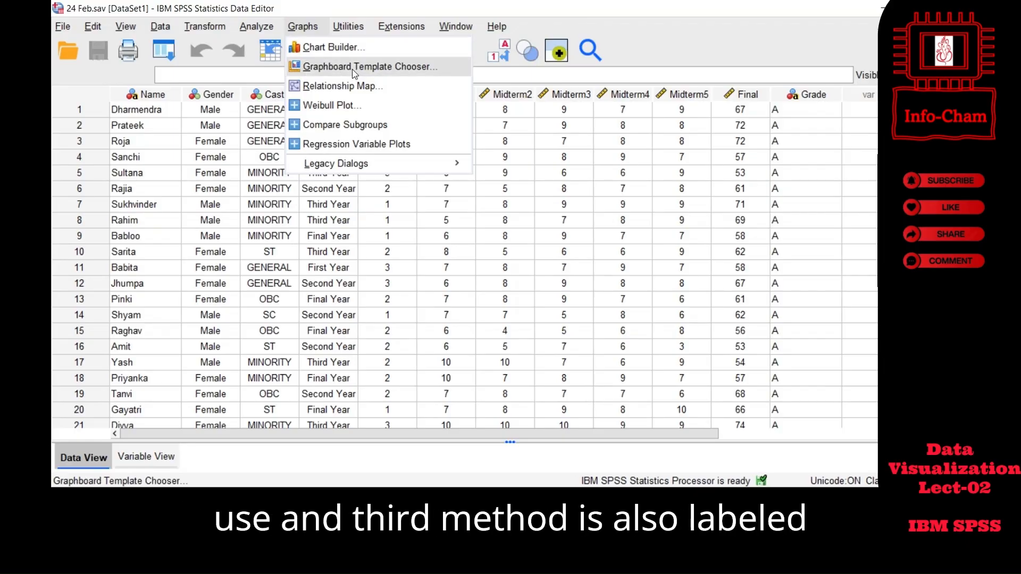
pyautogui.moveTo(351, 166)
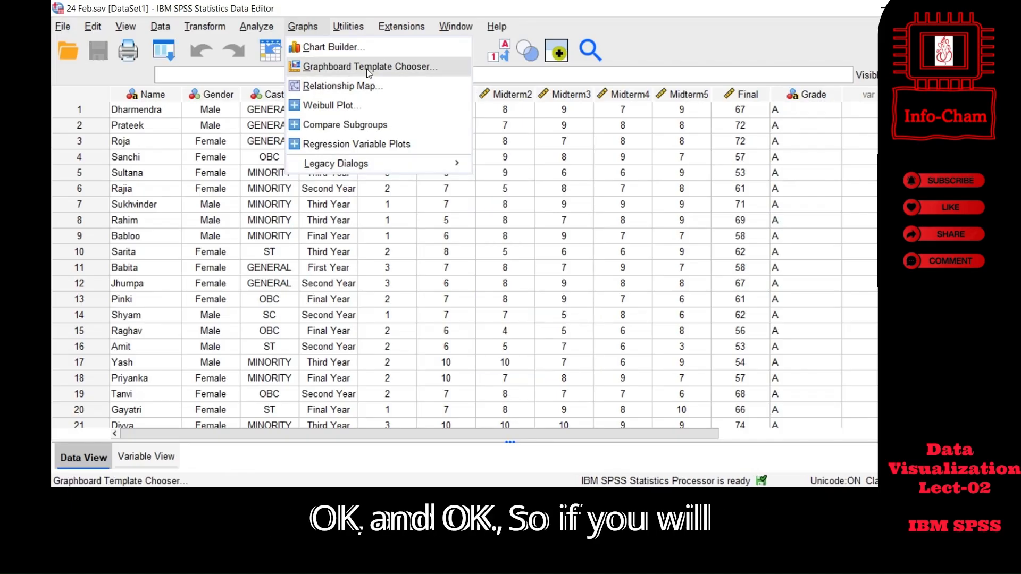
pyautogui.click(331, 46)
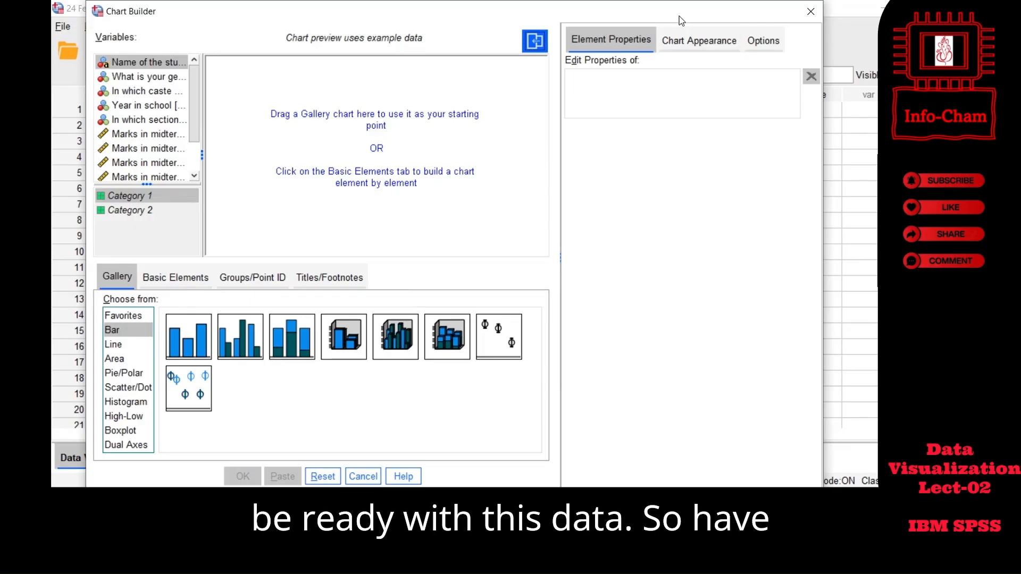
pyautogui.moveTo(679, 16); pyautogui.dragTo(665, 84)
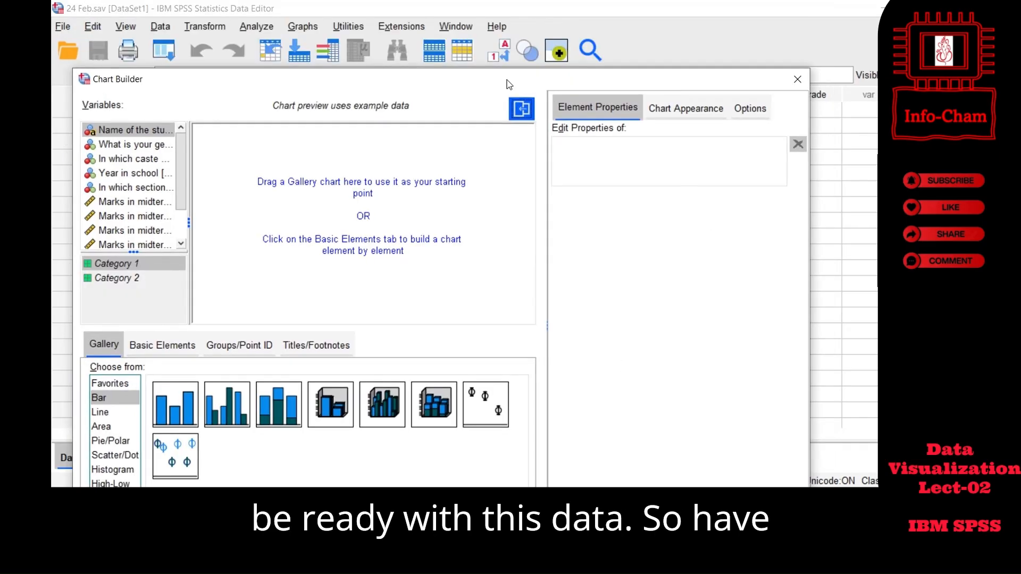
pyautogui.moveTo(509, 84); pyautogui.dragTo(601, 42)
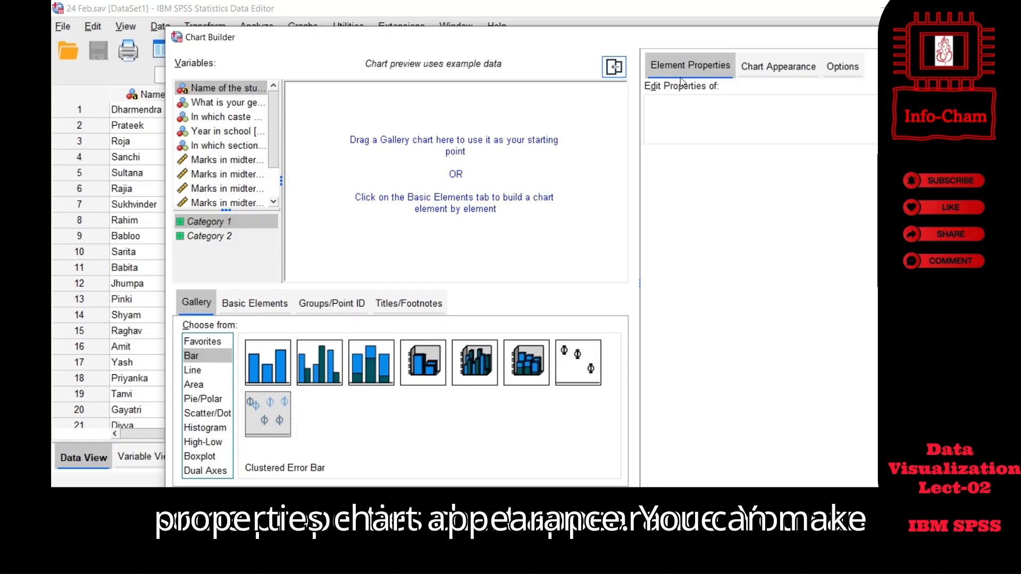
# - Review the Chart Builder's appearance, options and element property settings, close it, and view the chart types offered under Legacy Dialogs
pyautogui.click(772, 77)
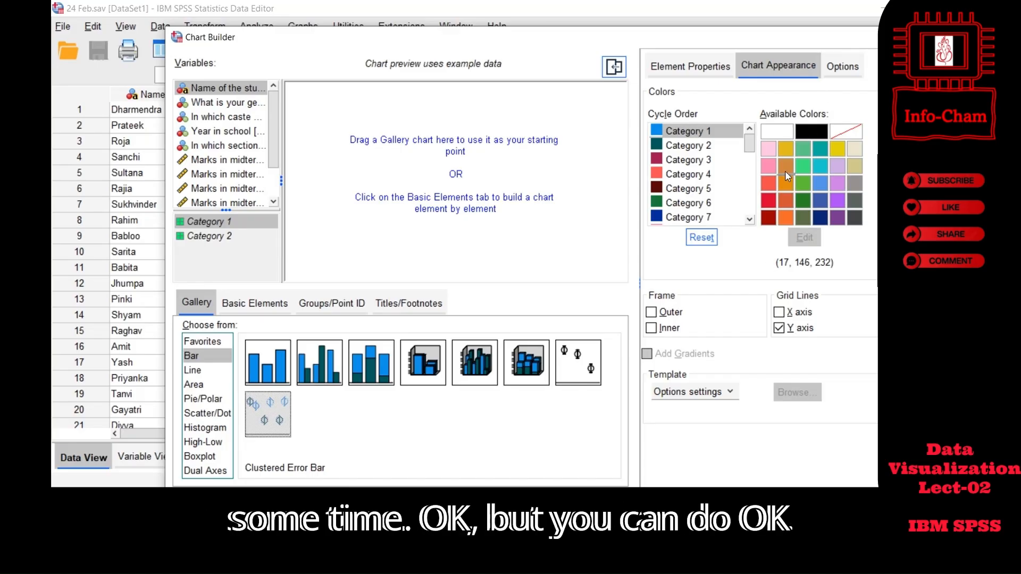
pyautogui.click(838, 68)
pyautogui.click(789, 70)
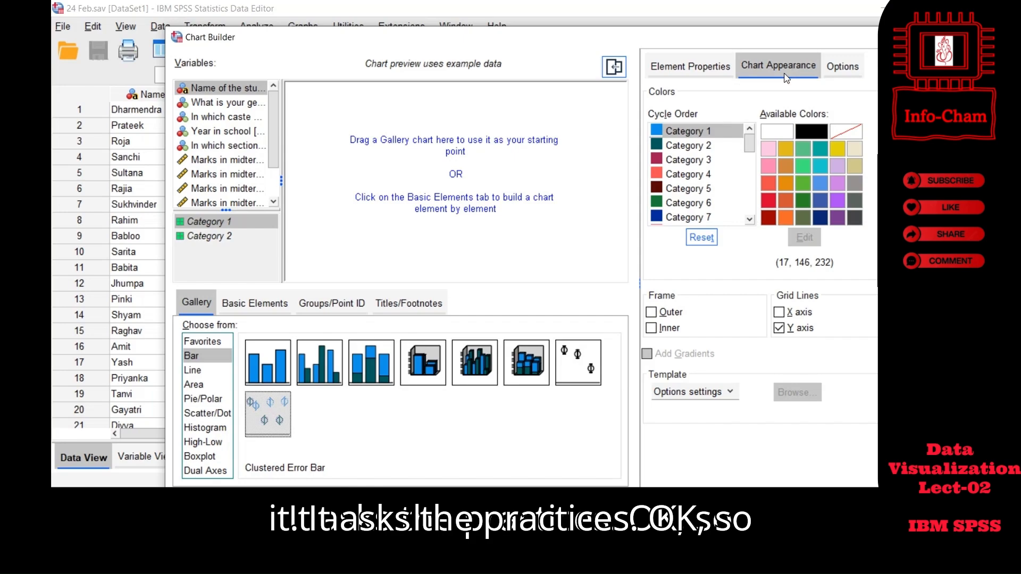
pyautogui.click(696, 68)
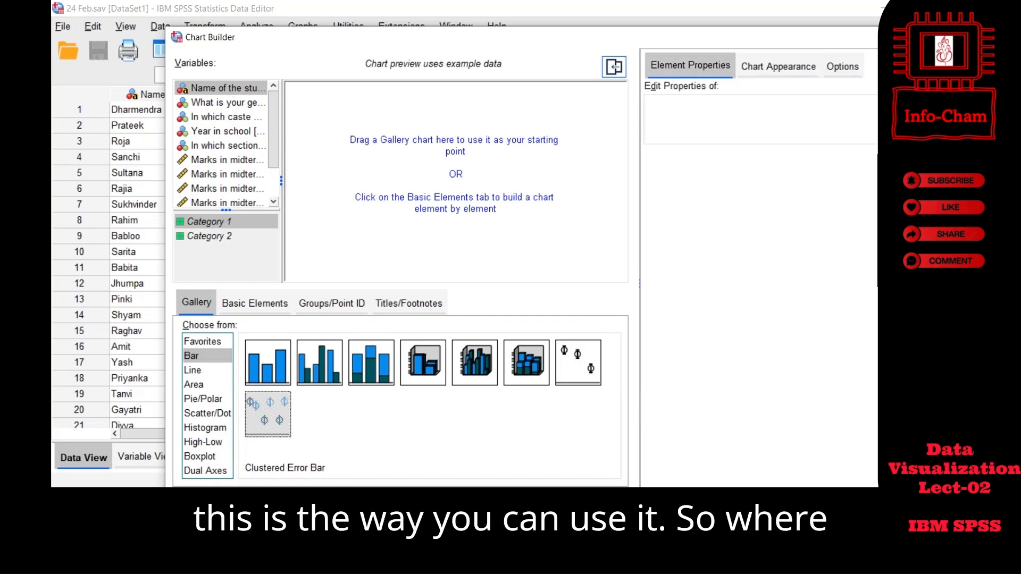
pyautogui.press('Escape')
pyautogui.click(307, 31)
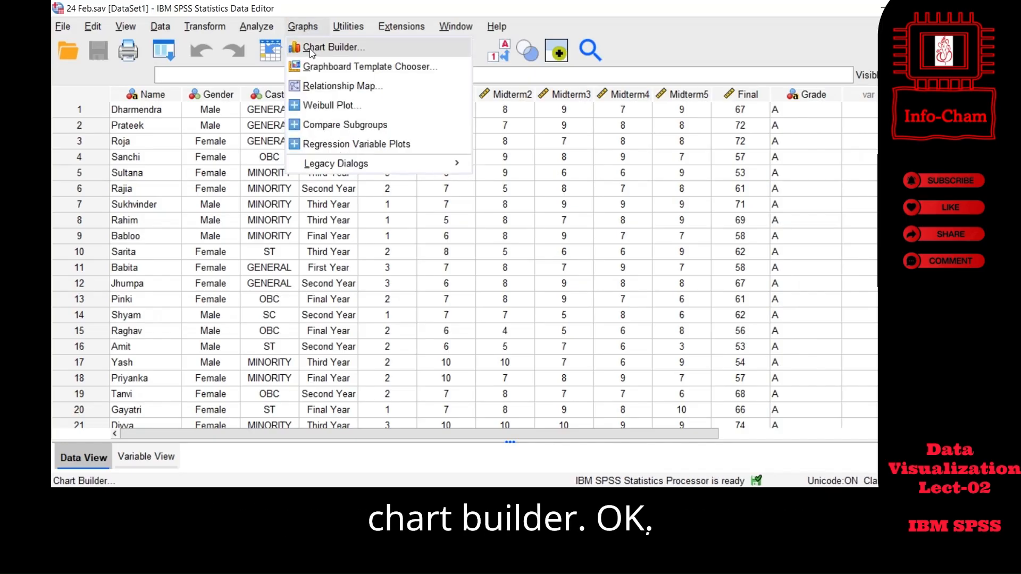
pyautogui.moveTo(372, 163)
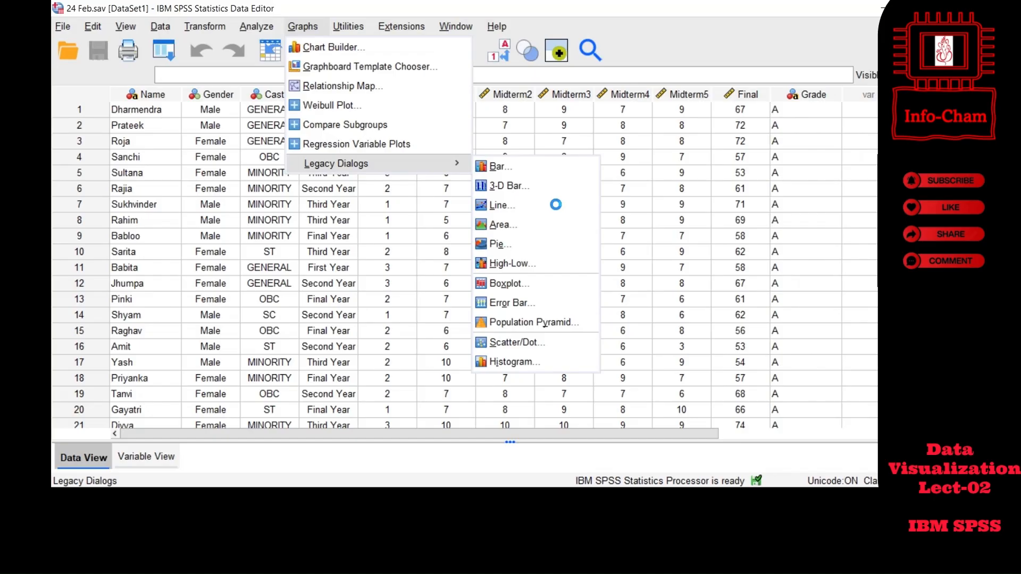
pyautogui.click(589, 122)
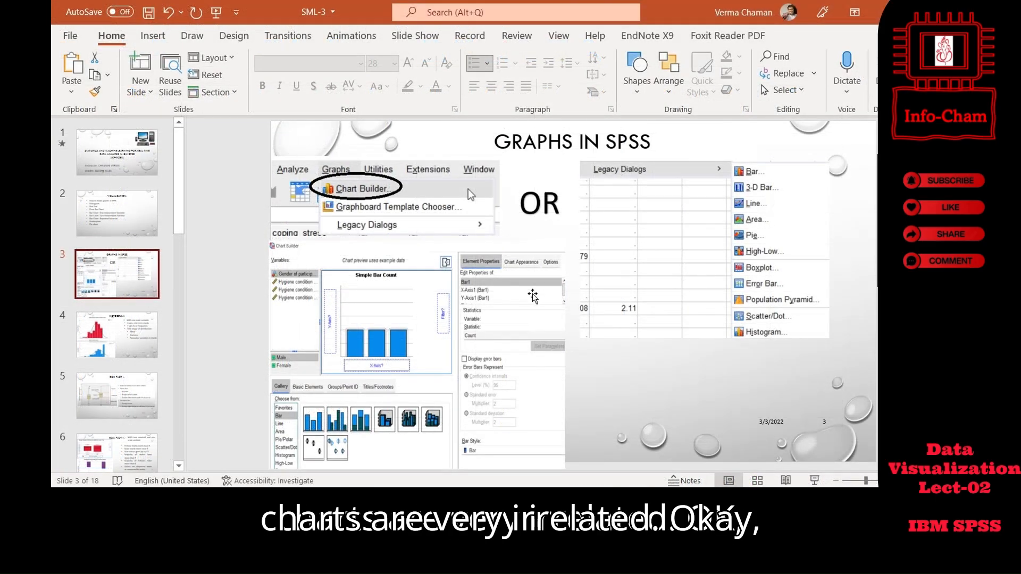
# - Show the Histogram slide in the SML-3 PowerPoint presentation
pyautogui.click(120, 217)
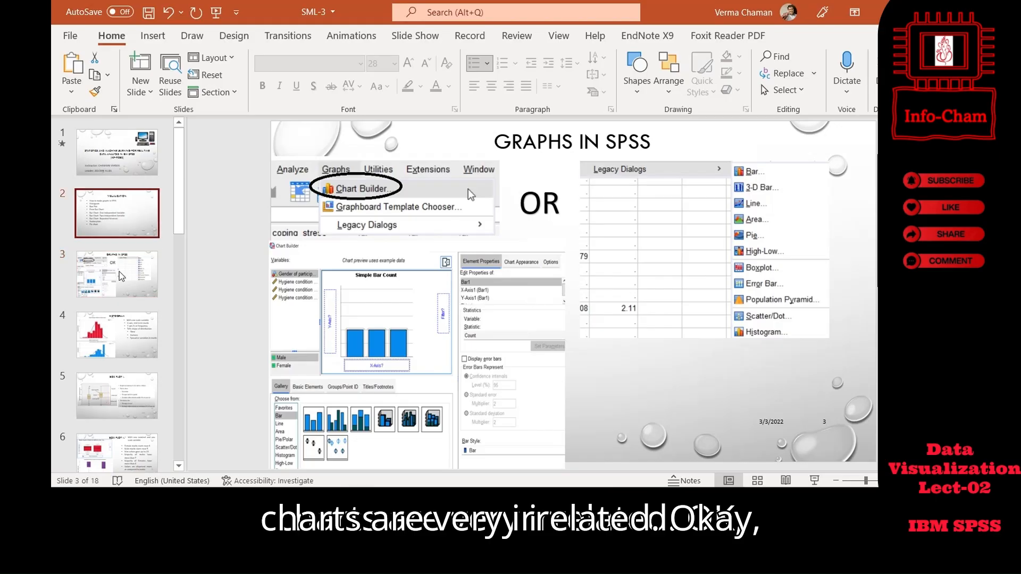
pyautogui.click(119, 277)
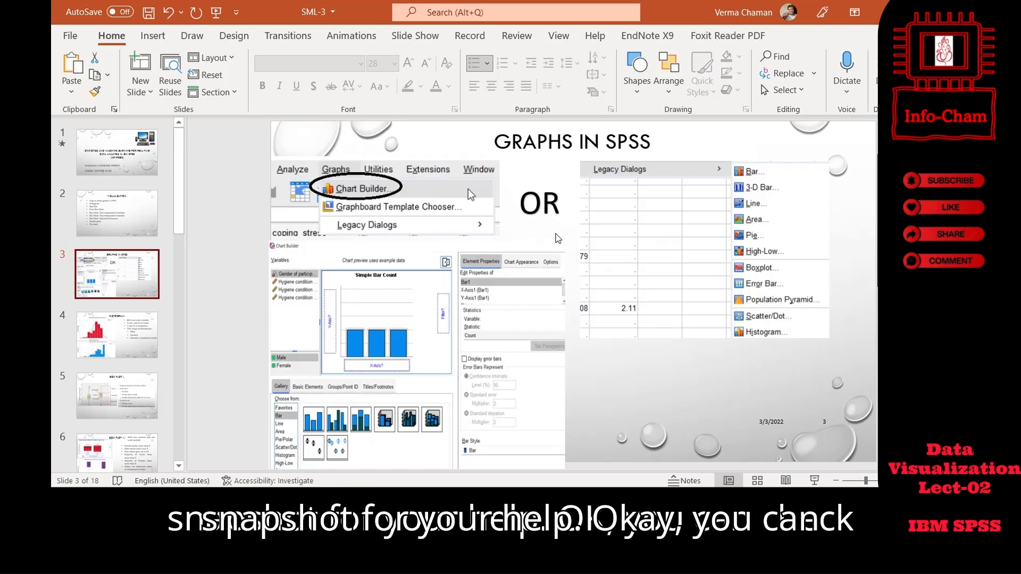
pyautogui.click(123, 335)
pyautogui.click(551, 143)
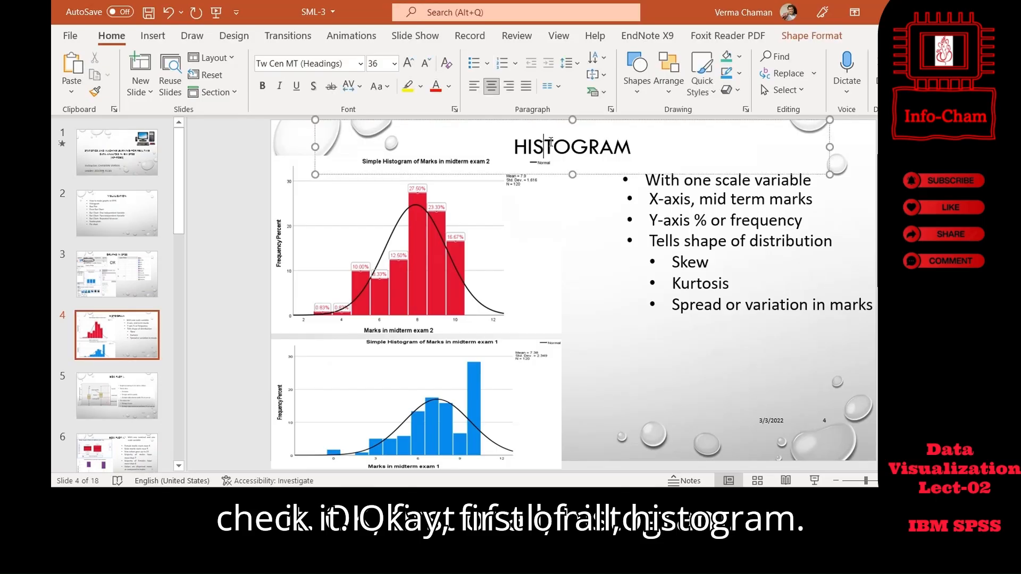
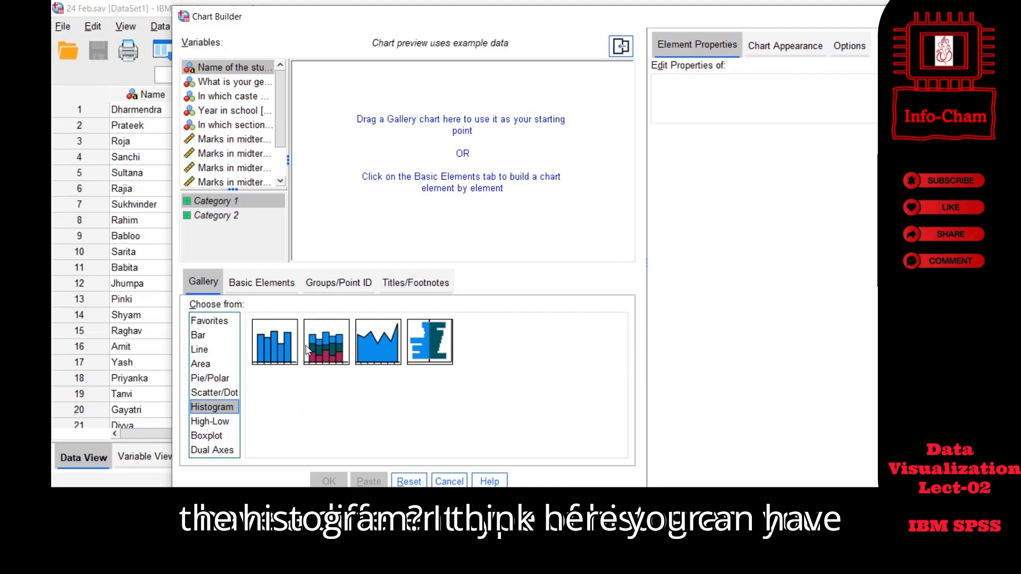
# - Place a Simple Histogram on the canvas of the SPSS Chart Builder and widen the variable list to make the labels readable
pyautogui.click(278, 343)
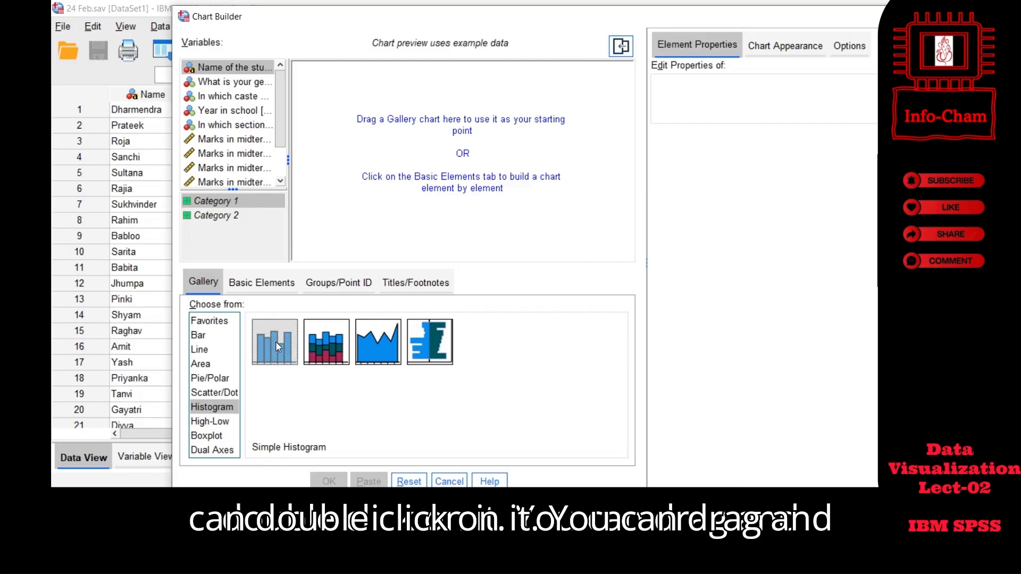
pyautogui.moveTo(274, 342); pyautogui.dragTo(435, 186)
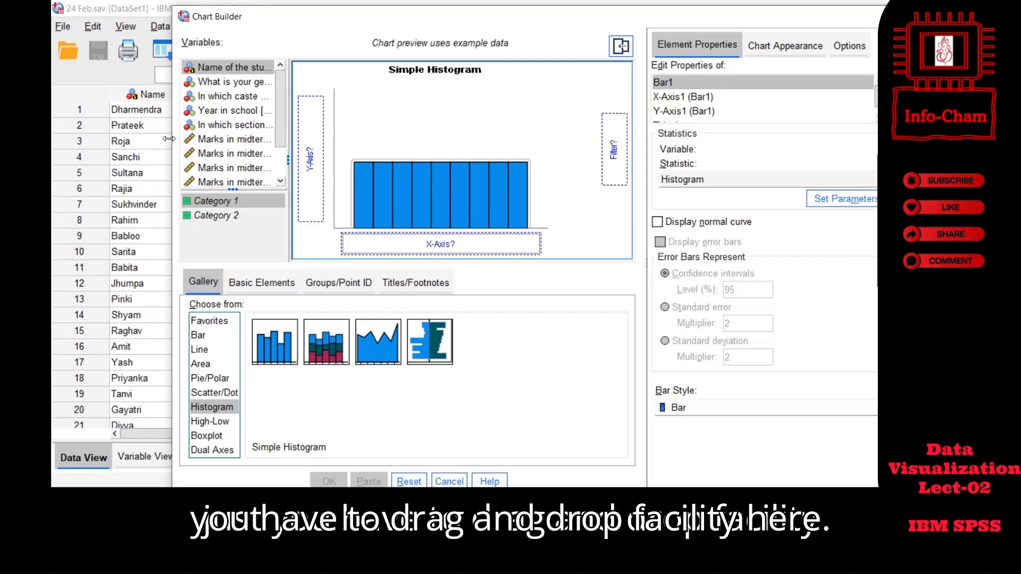
pyautogui.moveTo(170, 139); pyautogui.dragTo(69, 139)
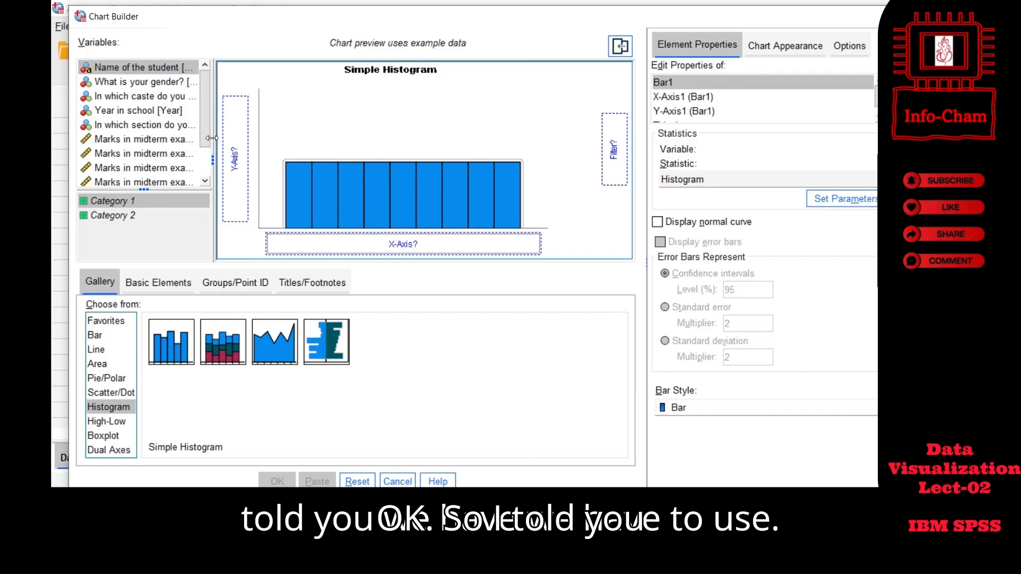
pyautogui.moveTo(256, 138); pyautogui.dragTo(257, 139)
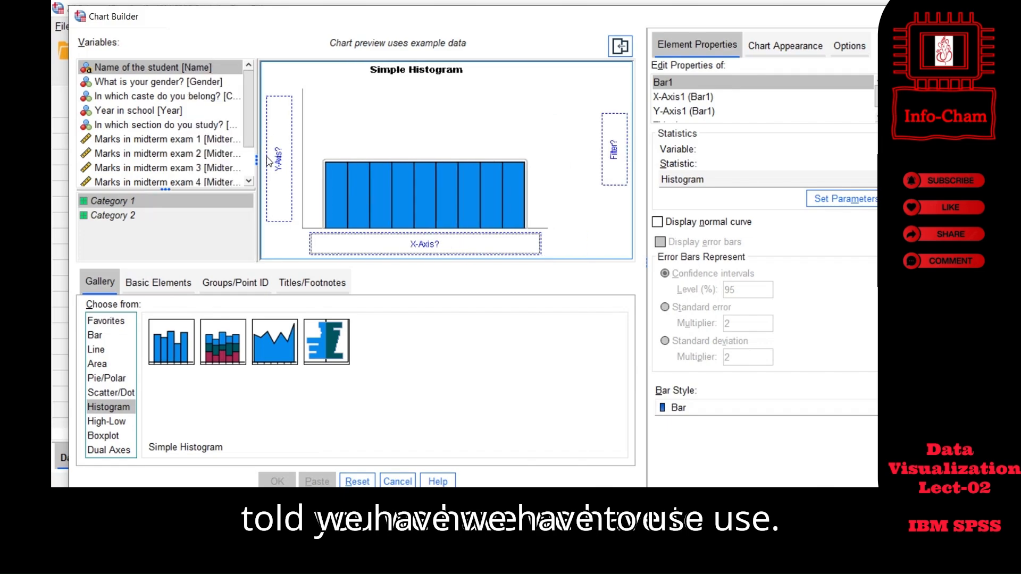
pyautogui.scroll(-1, 160, 122)
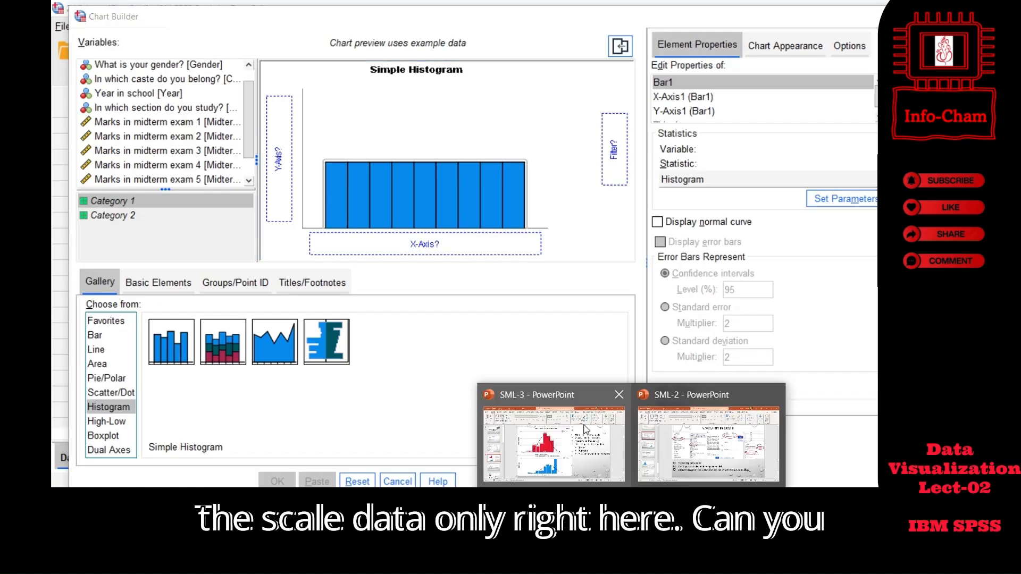
# - Consult the Histogram slide in the SML-3 presentation and assign Marks in midterm exam 2 to the histogram's x-axis in SPSS
pyautogui.click(585, 428)
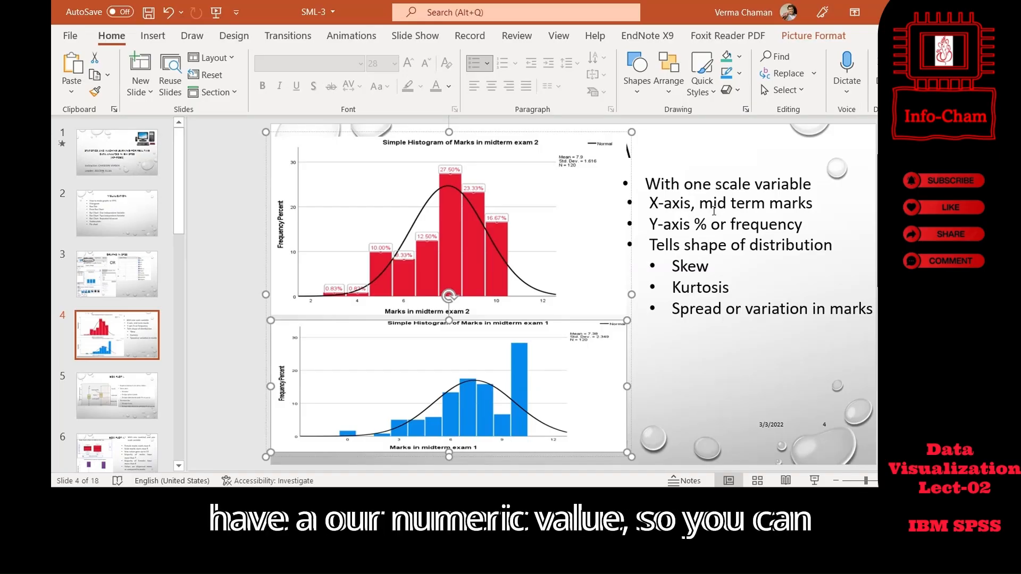
pyautogui.hotkey('alt', 'Tab')
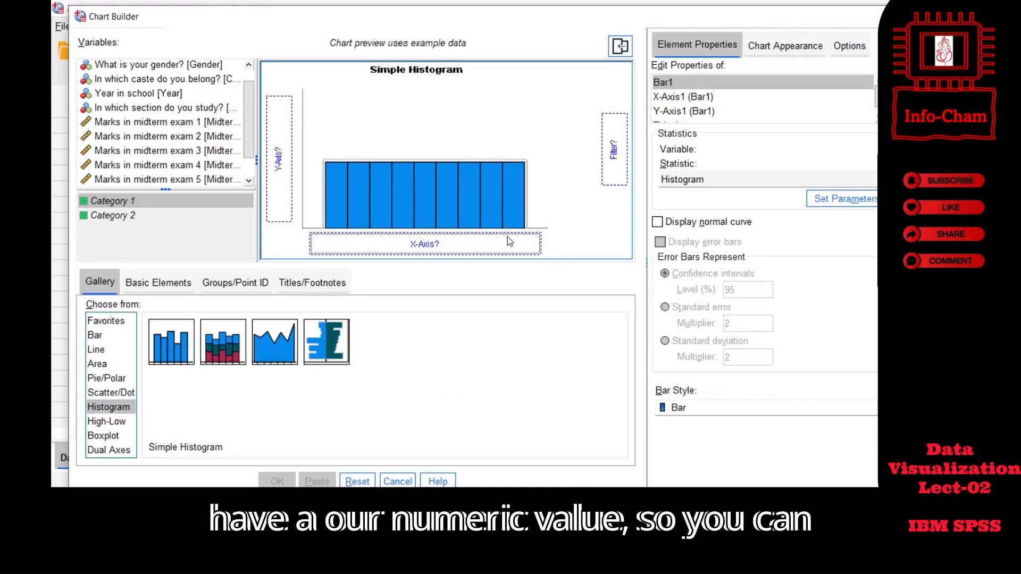
pyautogui.click(159, 137)
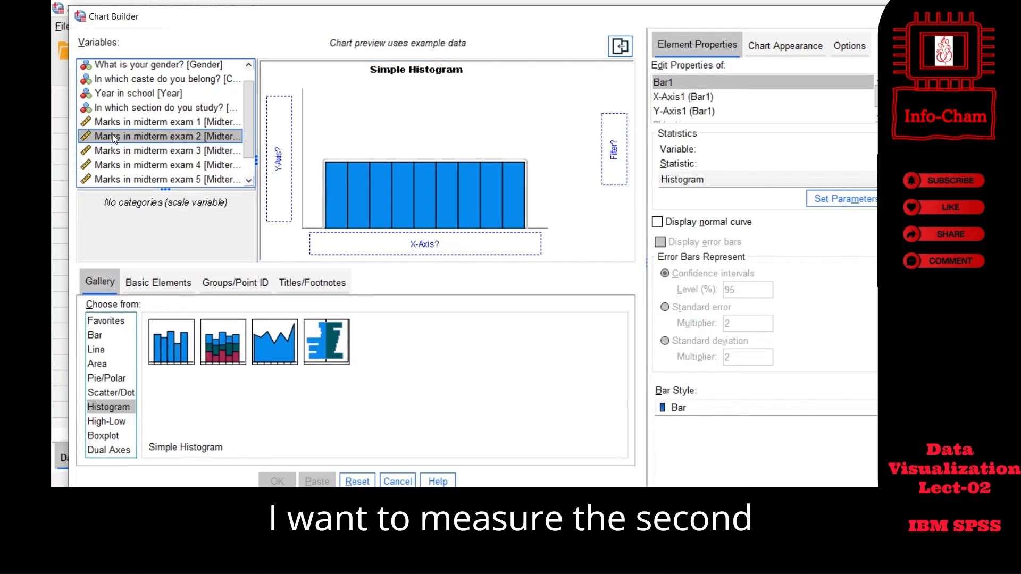
pyautogui.moveTo(89, 140); pyautogui.dragTo(365, 246)
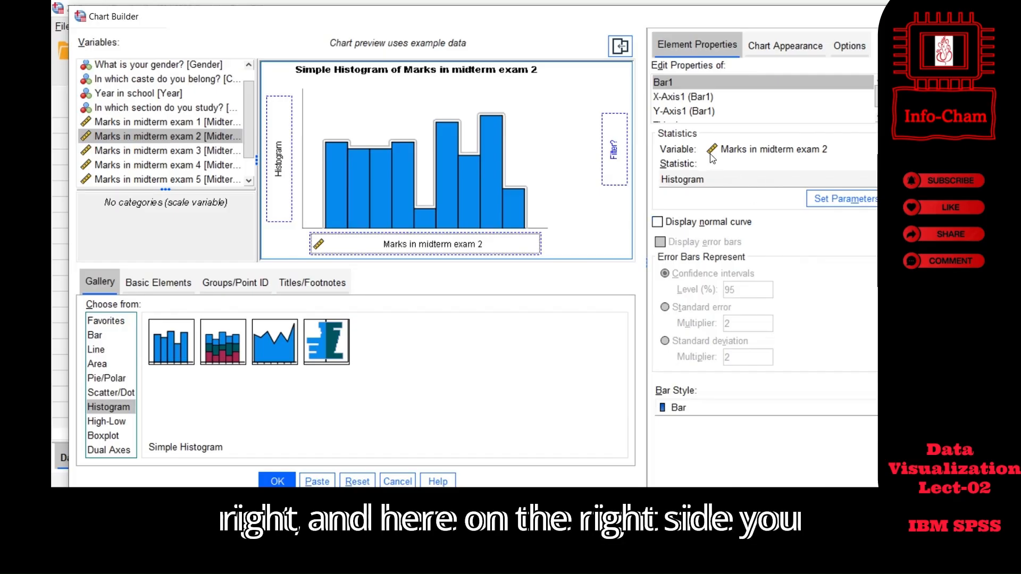
# - Generate the histogram with the Histogram Percent statistic and dark red (155, 0, 0) as the Category 1 color
pyautogui.click(743, 181)
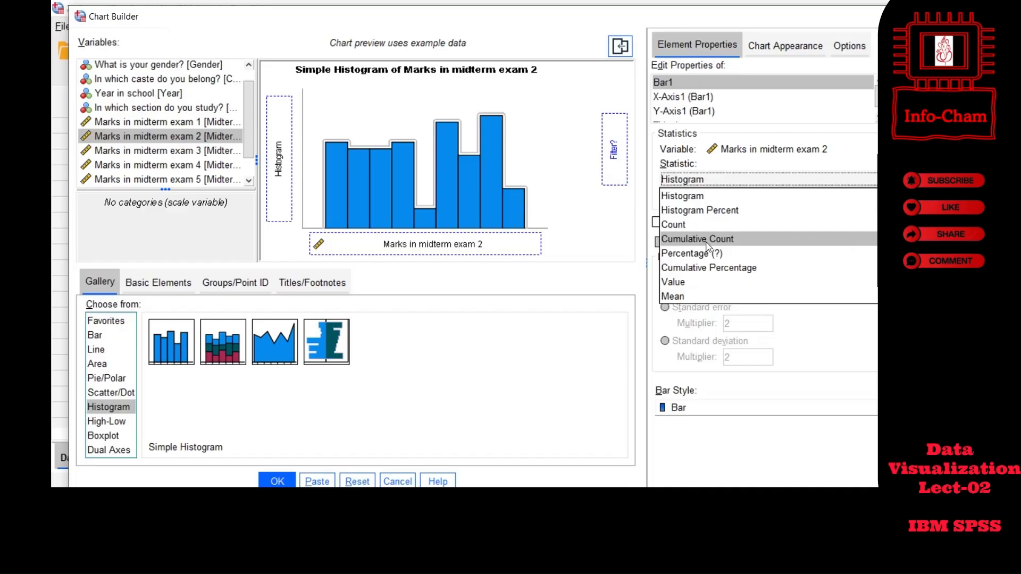
pyautogui.click(731, 215)
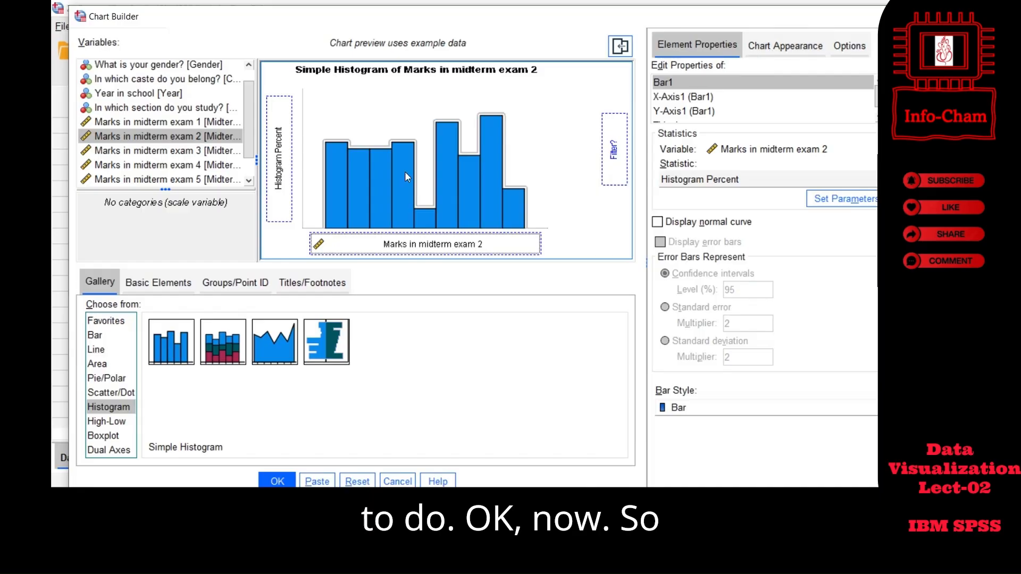
pyautogui.click(768, 47)
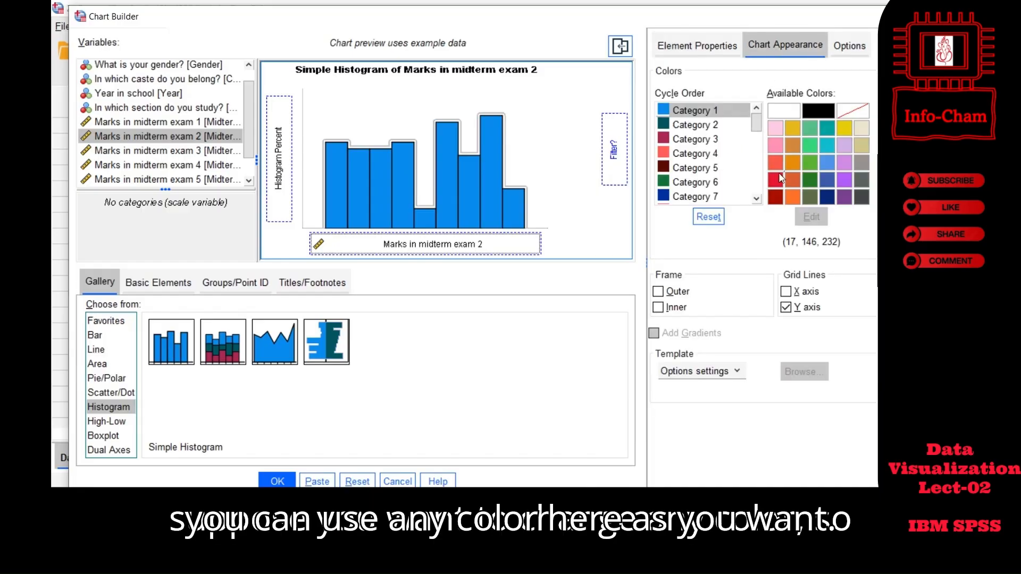
pyautogui.click(776, 197)
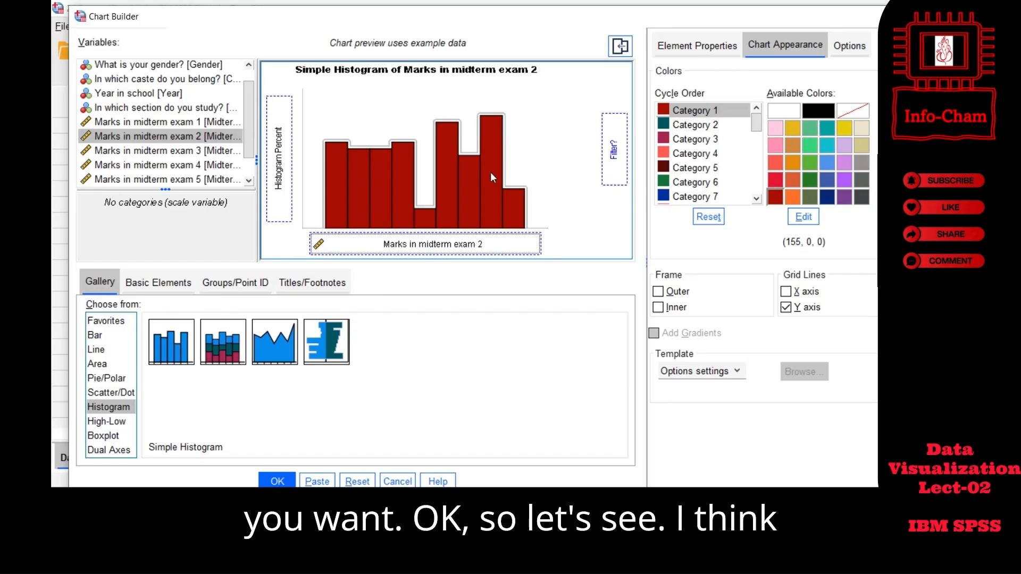
pyautogui.click(276, 480)
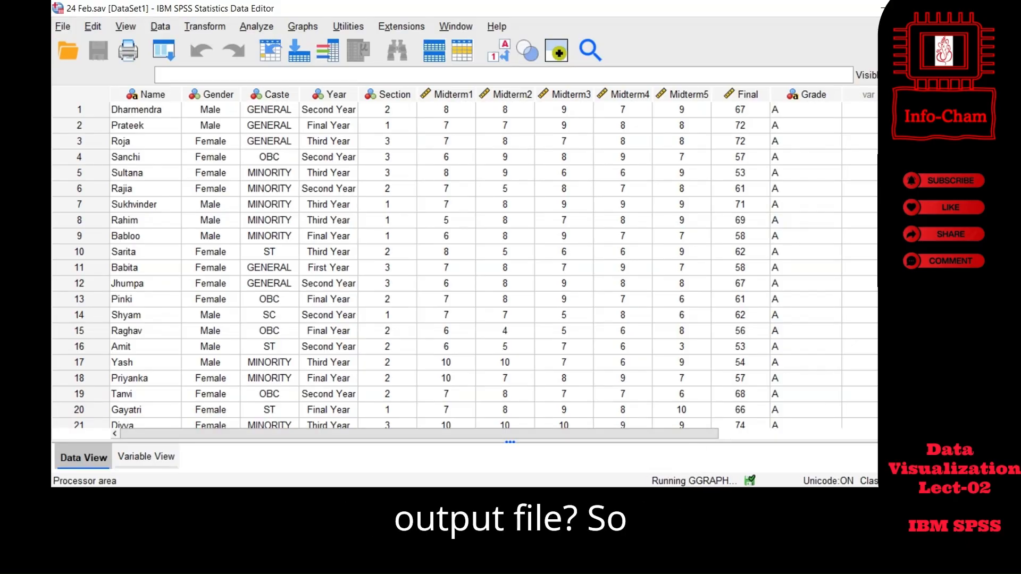
# - Switch to the SPSS Statistics Viewer output and examine the complete histogram of marks in midterm exam 2
pyautogui.moveTo(701, 499)
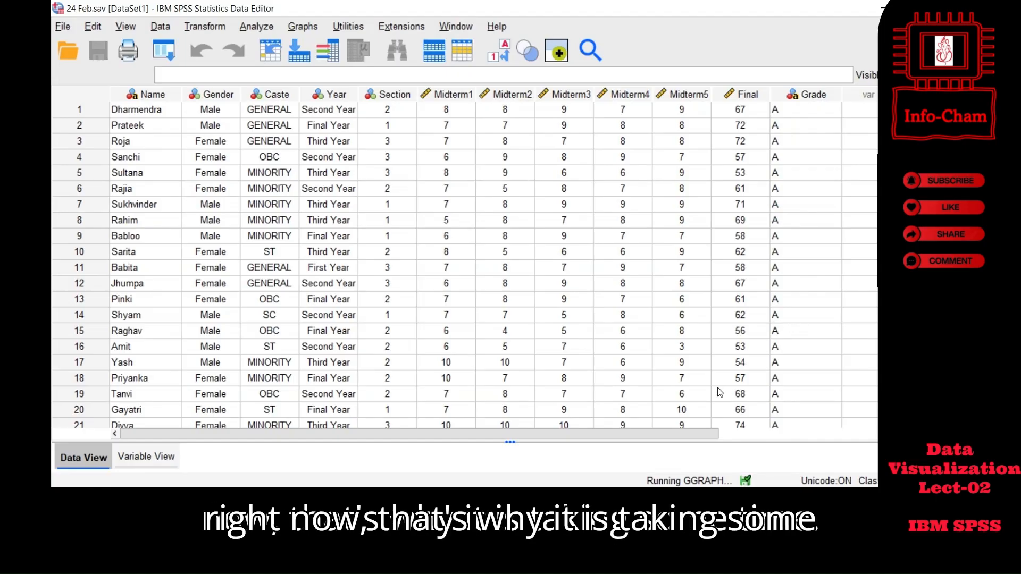
pyautogui.click(720, 498)
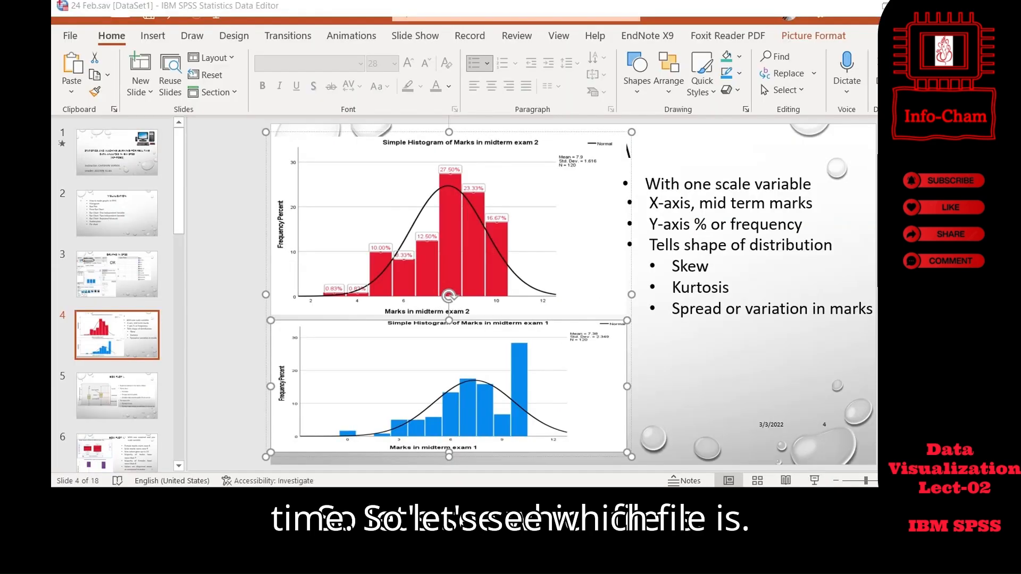
pyautogui.click(721, 499)
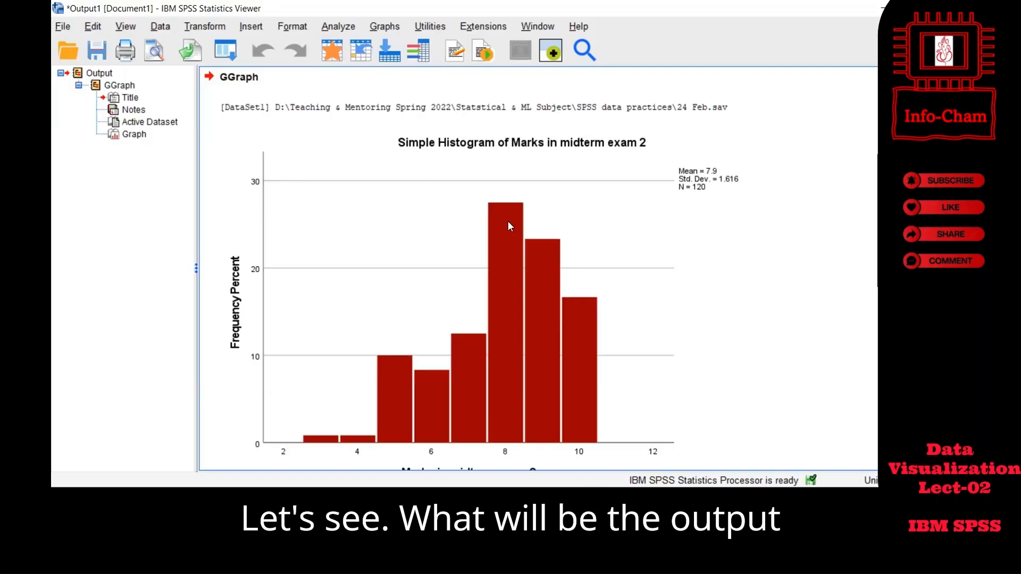
pyautogui.scroll(-2, 507, 221)
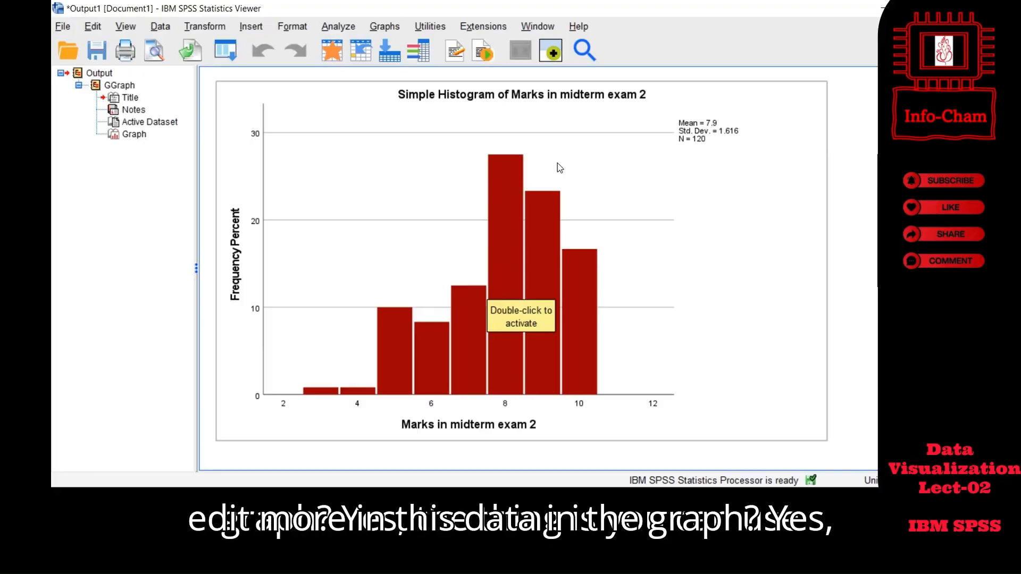
# - Review the formats available for copying the histogram in the output, and open the chart in the Chart Editor
pyautogui.click(521, 104)
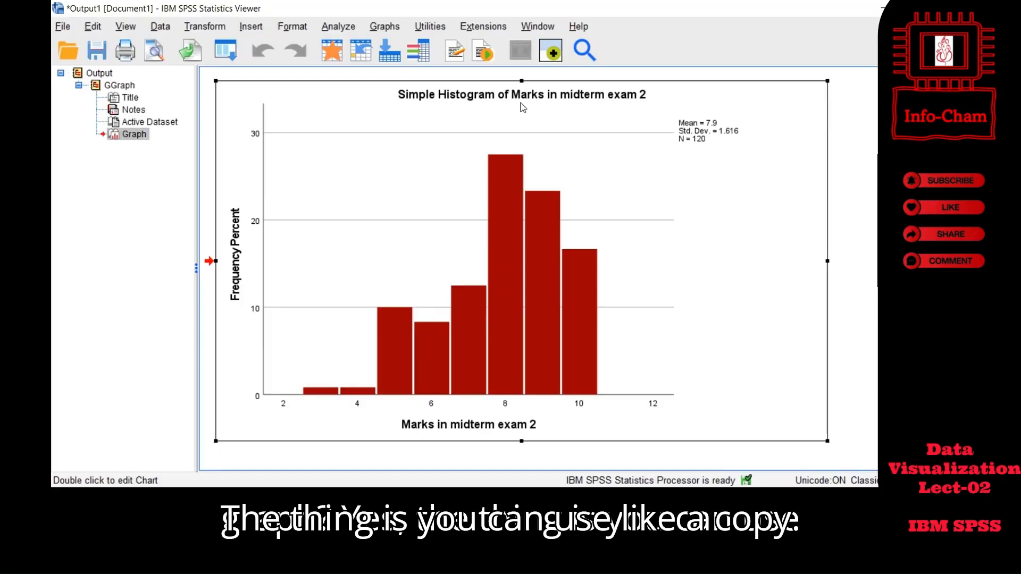
pyautogui.rightClick(521, 104)
pyautogui.moveTo(558, 153)
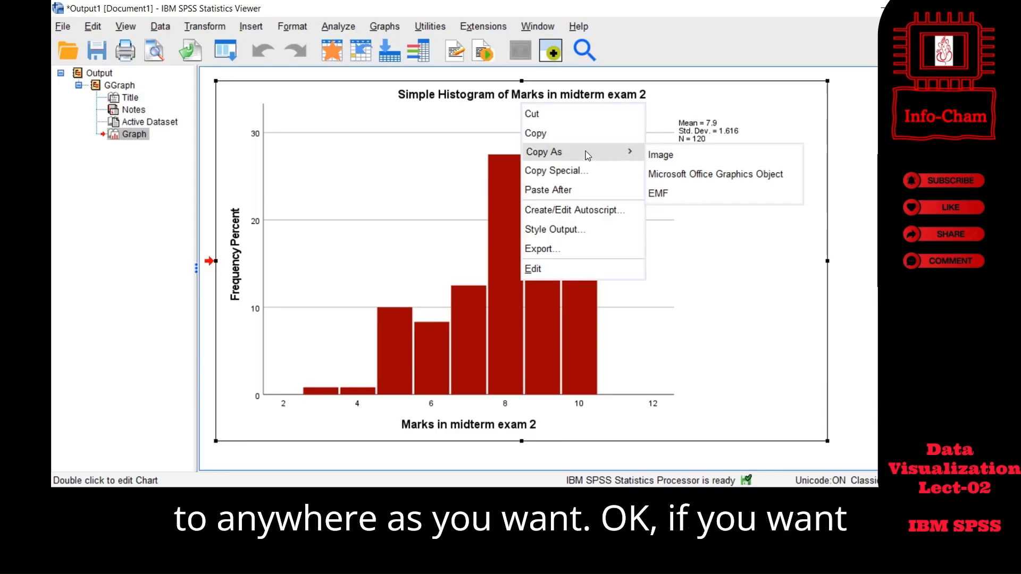
pyautogui.click(415, 141)
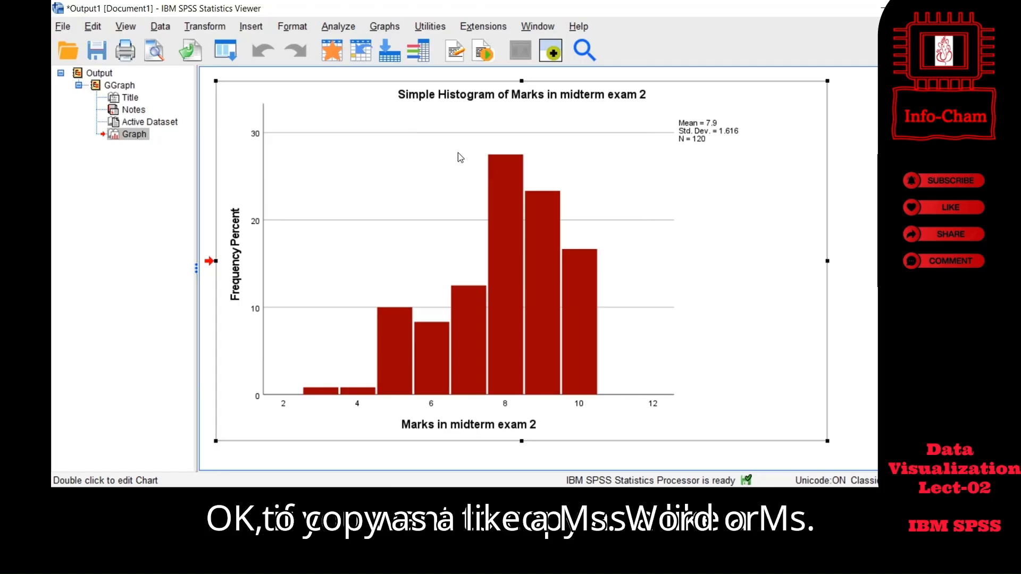
pyautogui.rightClick(532, 122)
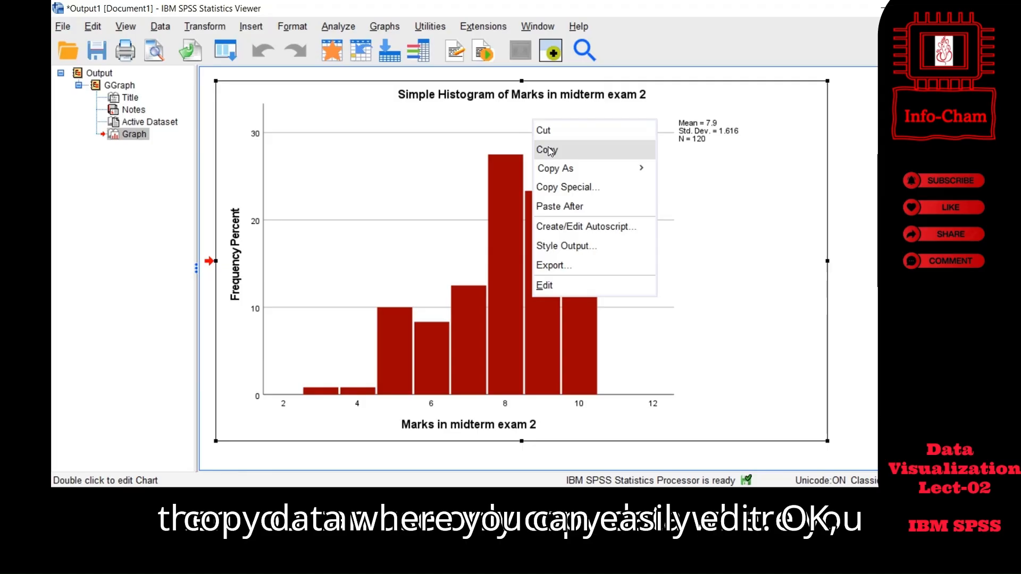
pyautogui.click(492, 141)
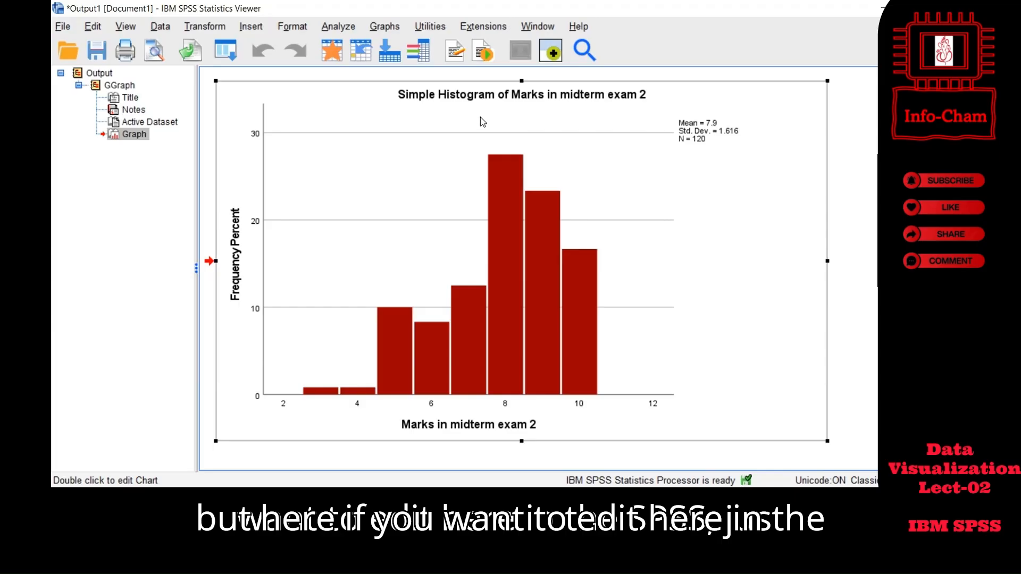
pyautogui.rightClick(482, 114)
pyautogui.click(440, 117)
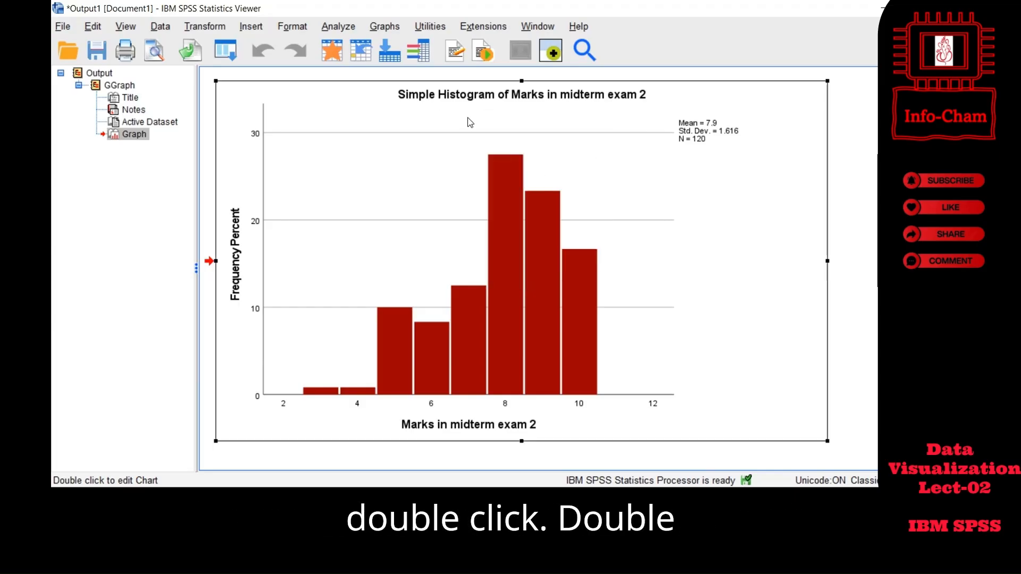
pyautogui.doubleClick(600, 181)
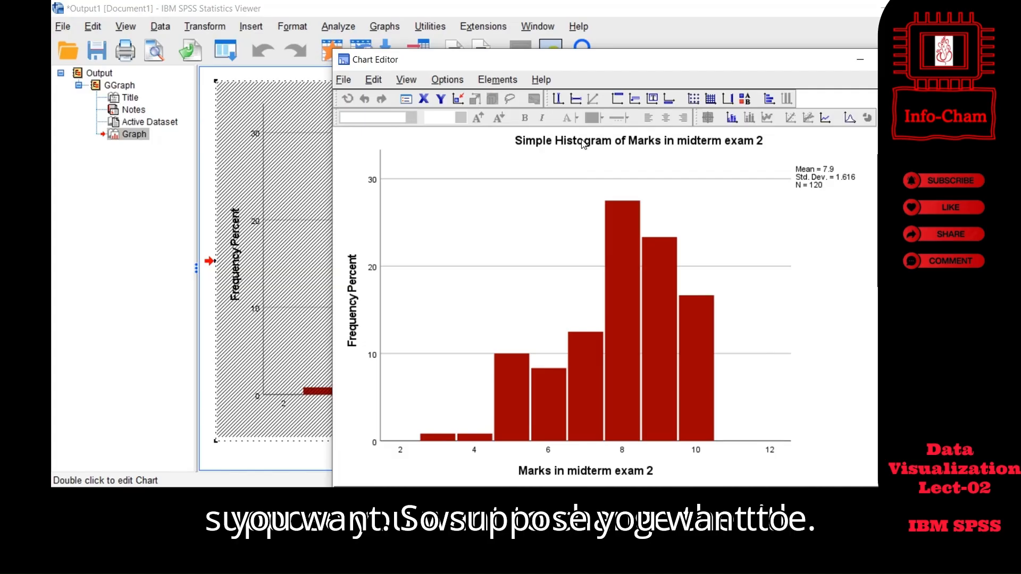
# - Try a transposed layout for the histogram and reset the chart edits
pyautogui.doubleClick(583, 139)
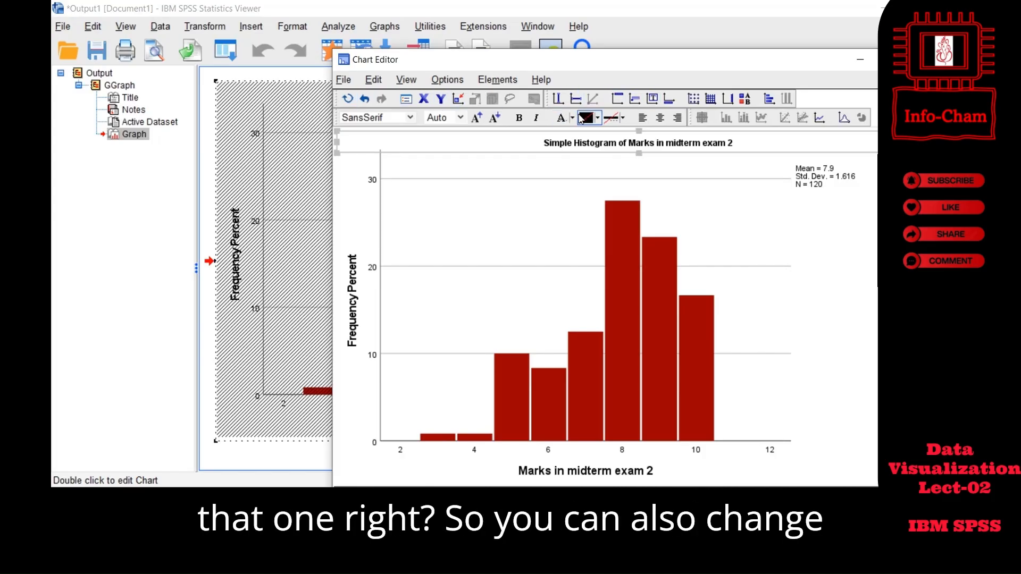
pyautogui.click(770, 103)
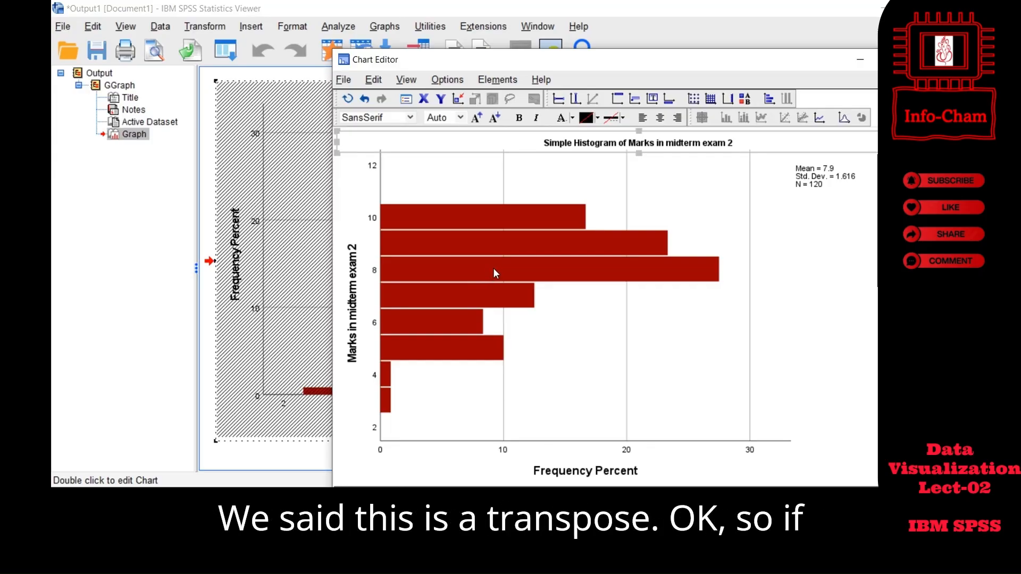
pyautogui.click(350, 101)
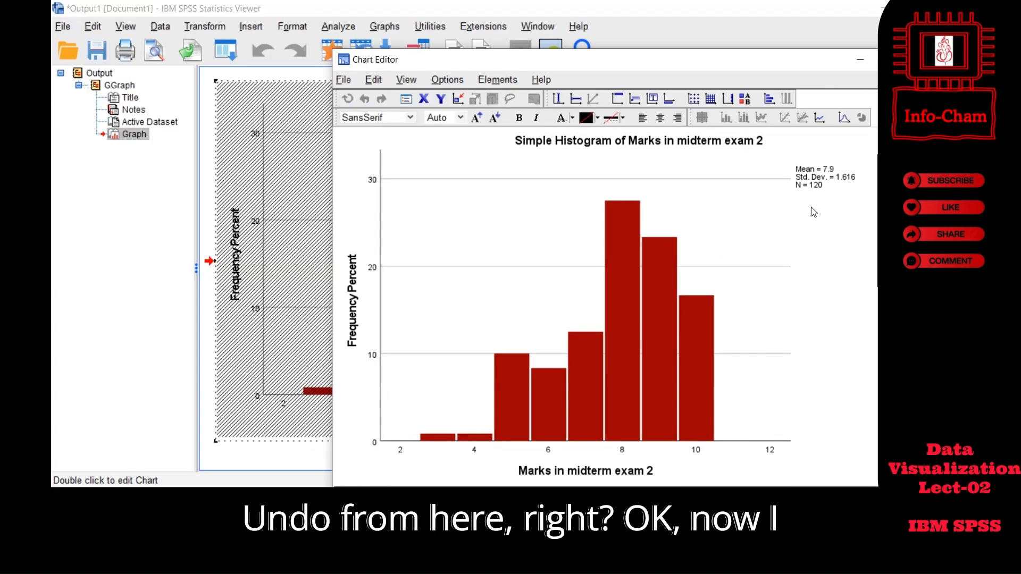
# - Add a normal distribution curve to the histogram and reposition the Chart Editor to show the whole chart
pyautogui.click(844, 120)
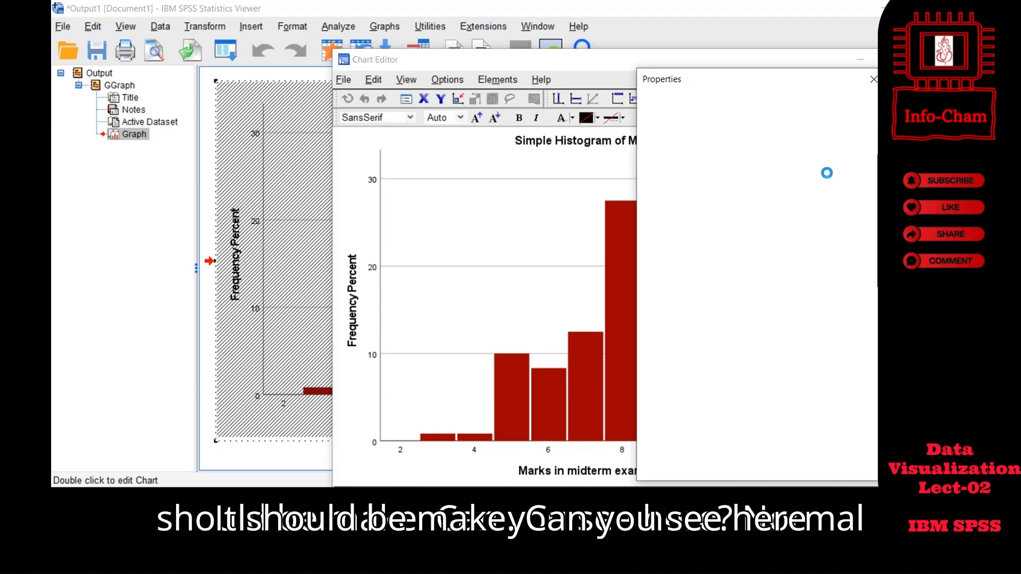
pyautogui.click(873, 78)
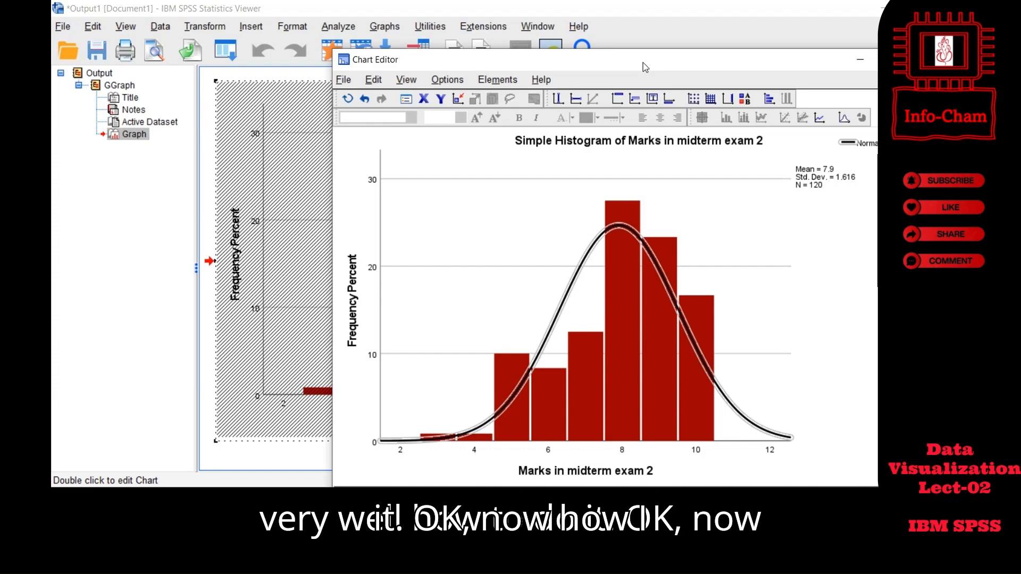
pyautogui.moveTo(645, 66); pyautogui.dragTo(578, 40)
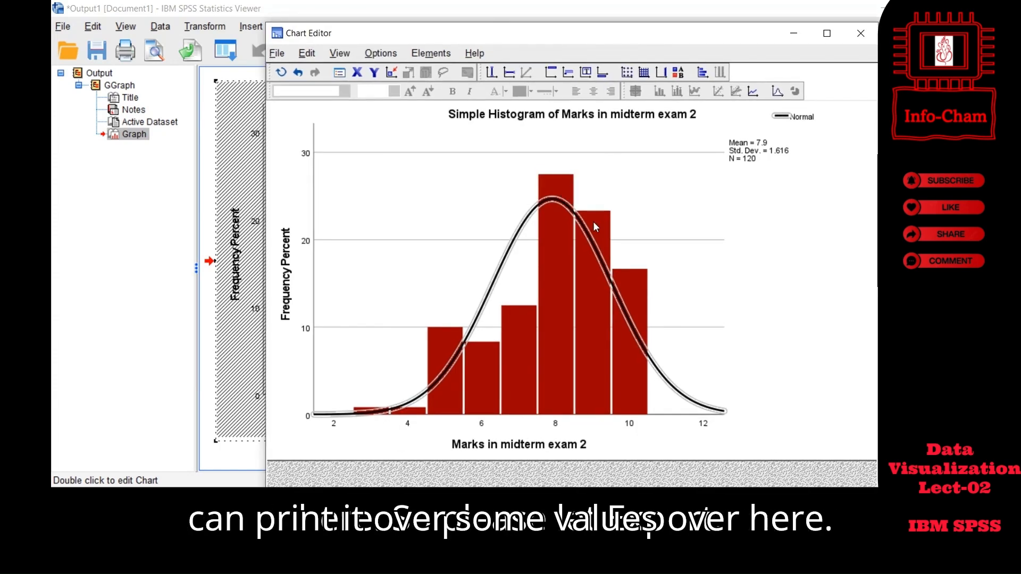
# - Examine the Export Output settings for exporting all objects as Word/RTF to the Error Bar folder, and close them without exporting
pyautogui.rightClick(387, 175)
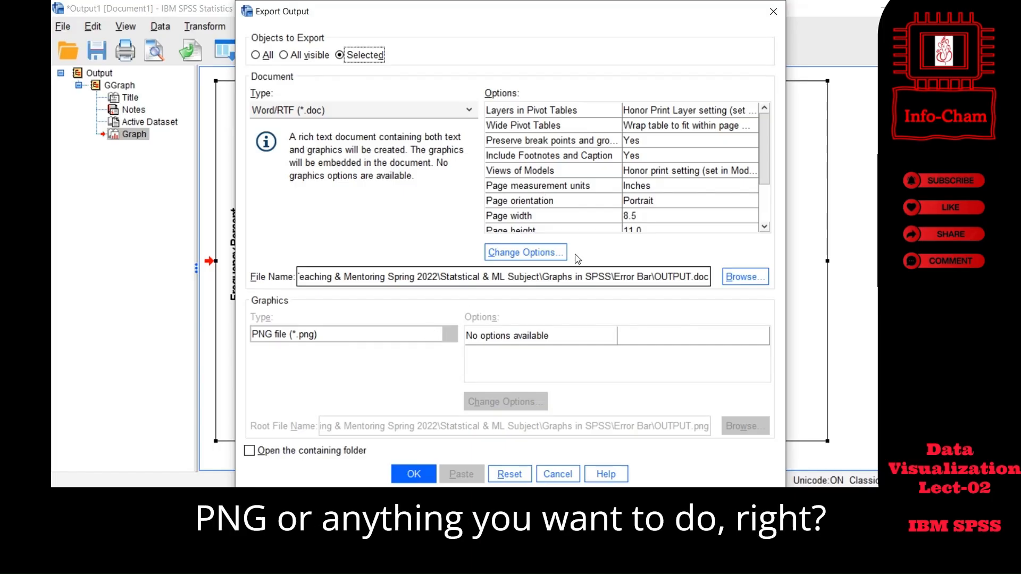
pyautogui.moveTo(484, 18)
pyautogui.mouseDown()
pyautogui.moveTo(485, 5)
pyautogui.moveTo(485, 19)
pyautogui.mouseUp()
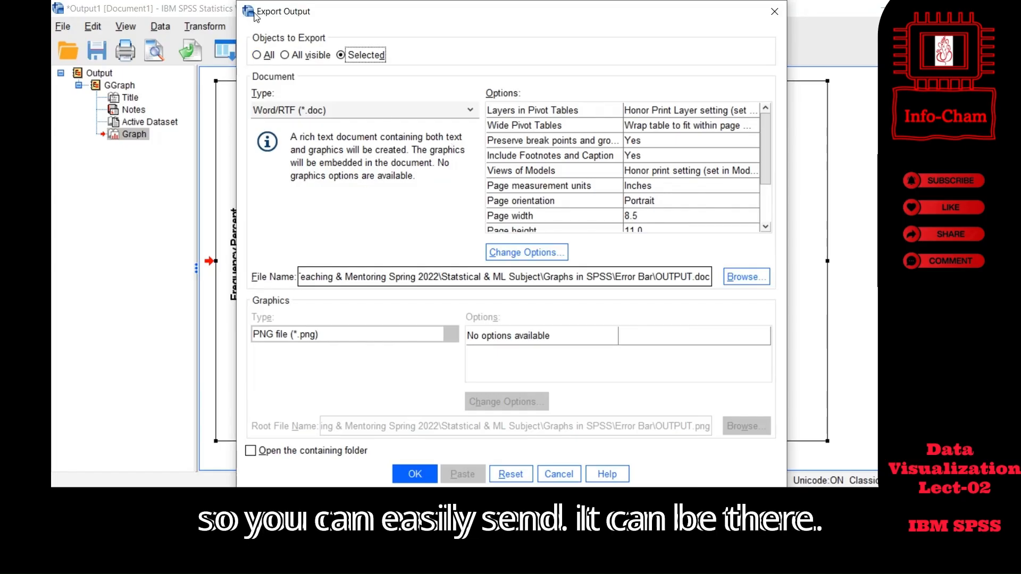
pyautogui.moveTo(255, 17); pyautogui.dragTo(227, 17)
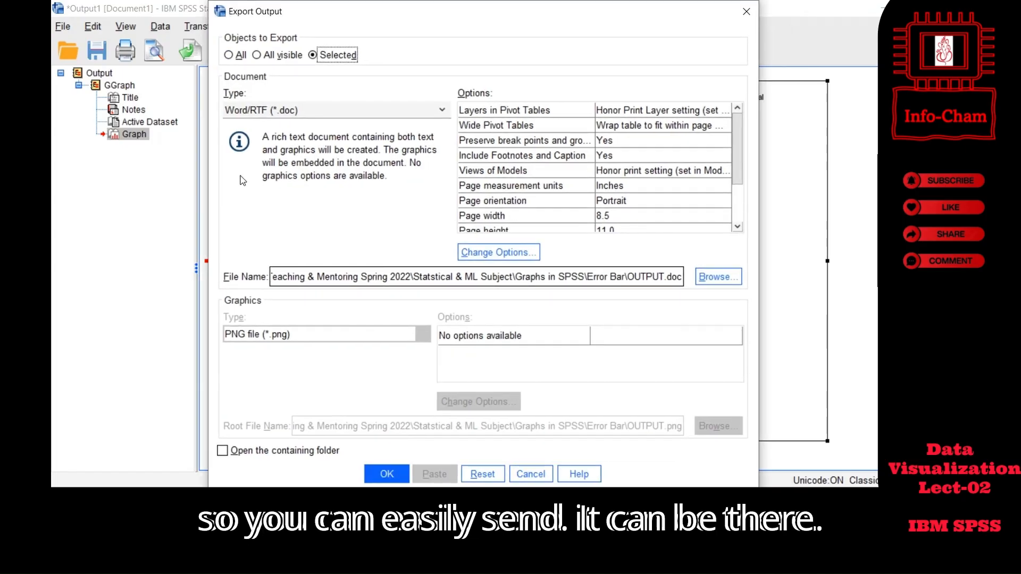
pyautogui.click(228, 55)
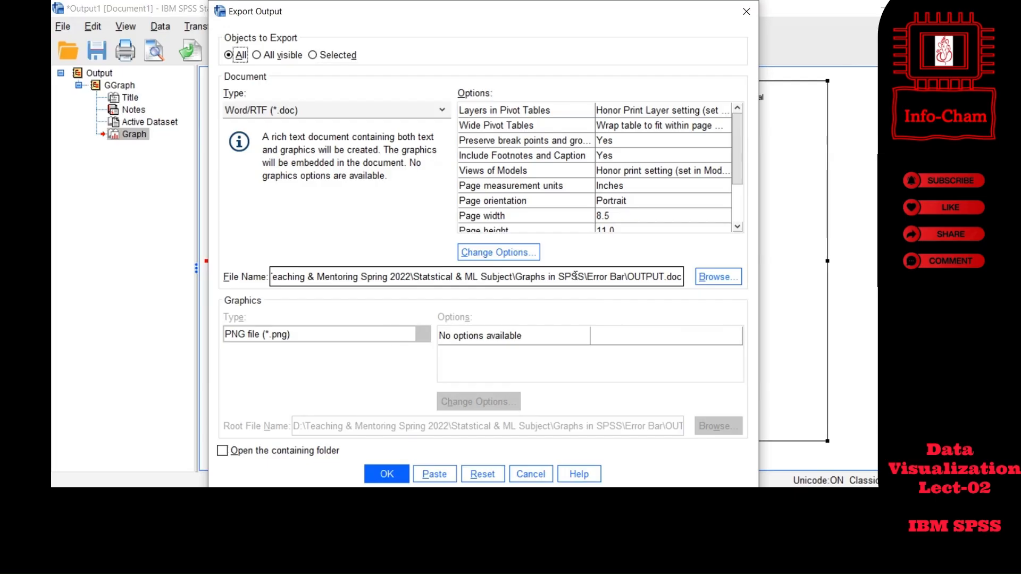
pyautogui.click(702, 279)
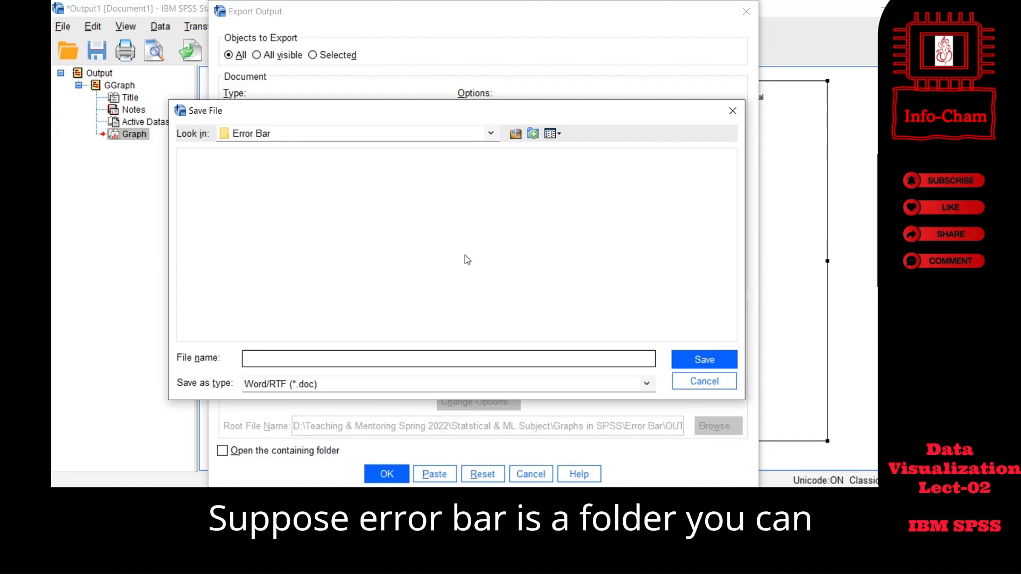
pyautogui.click(709, 383)
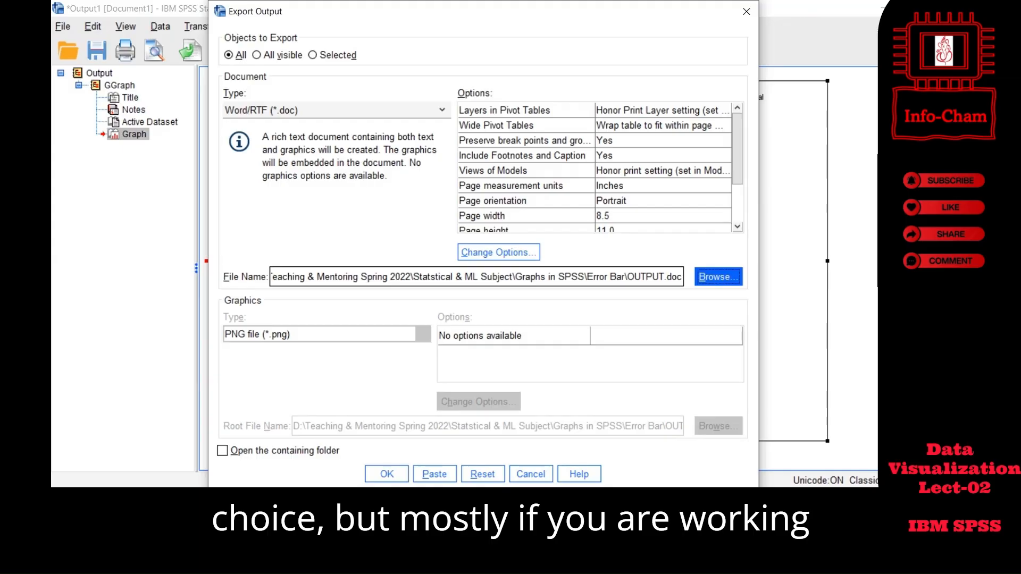
pyautogui.click(731, 117)
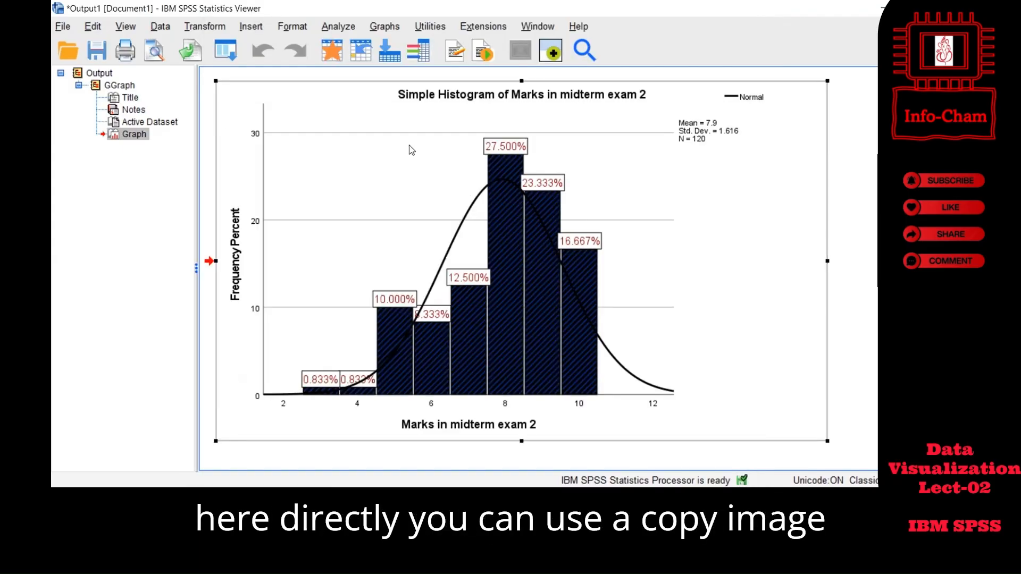
# - Check the Copy As formats offered for the edited histogram and dismiss them without copying
pyautogui.rightClick(410, 150)
pyautogui.moveTo(447, 194)
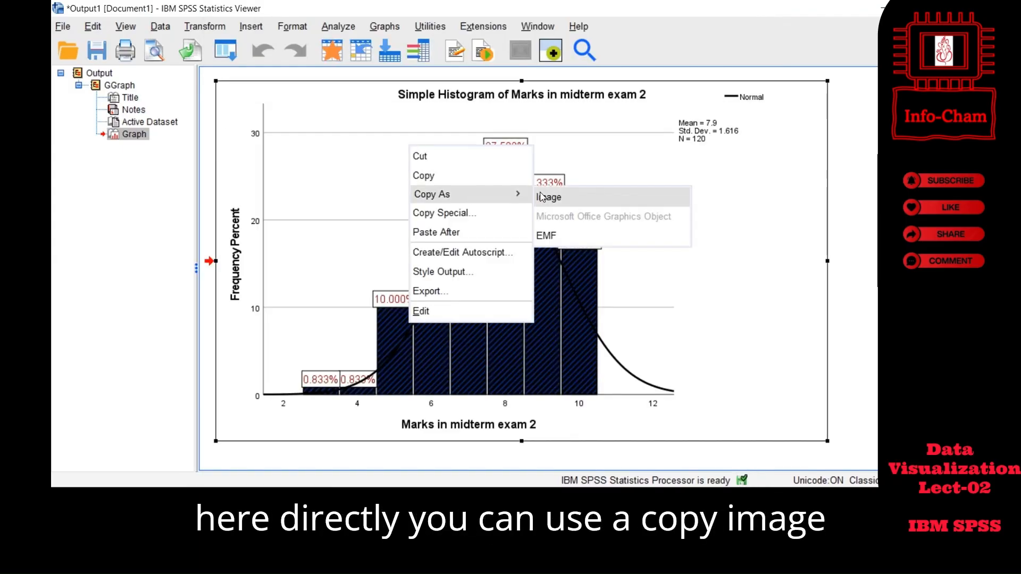
pyautogui.click(341, 185)
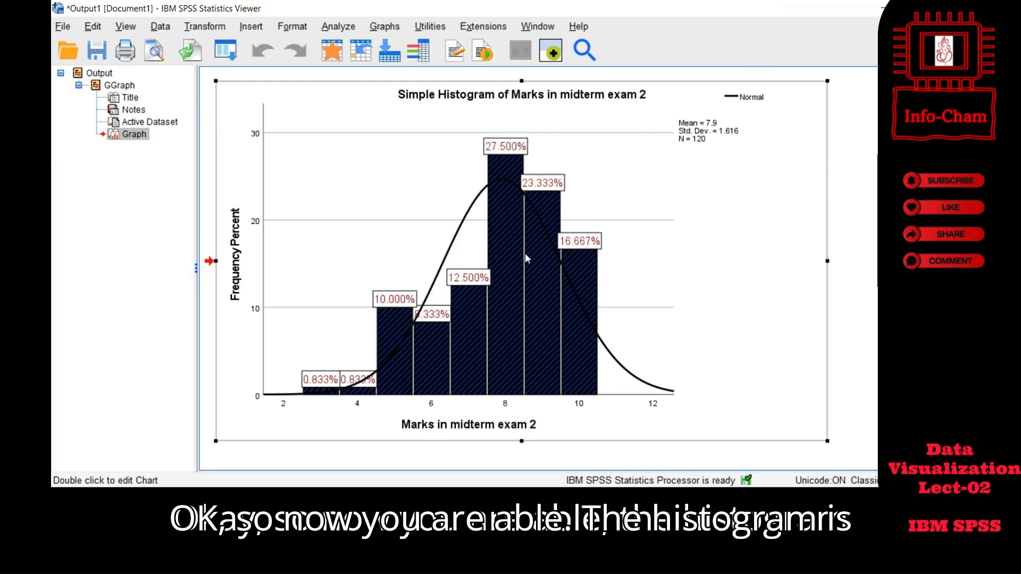
# - Switch to the SML-3 presentation in PowerPoint and compare the midterm exam 1 and 2 histograms on slide 4
pyautogui.moveTo(597, 456)
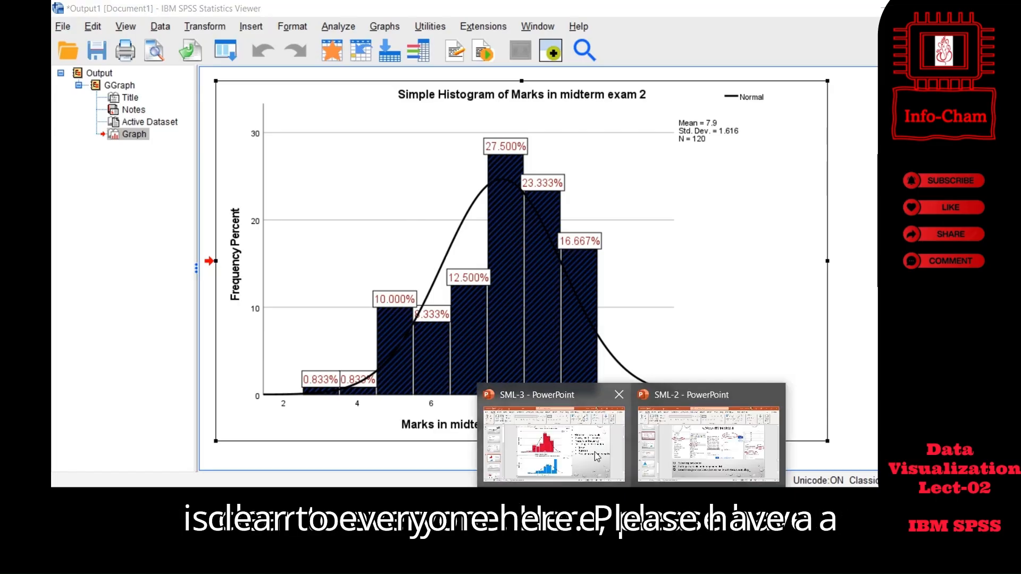
pyautogui.click(580, 439)
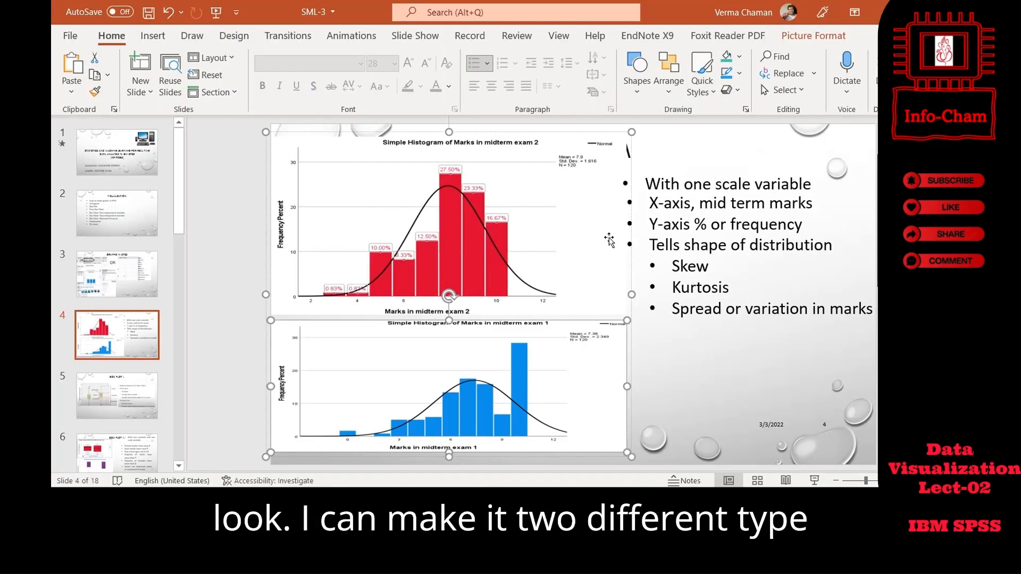
pyautogui.click(497, 344)
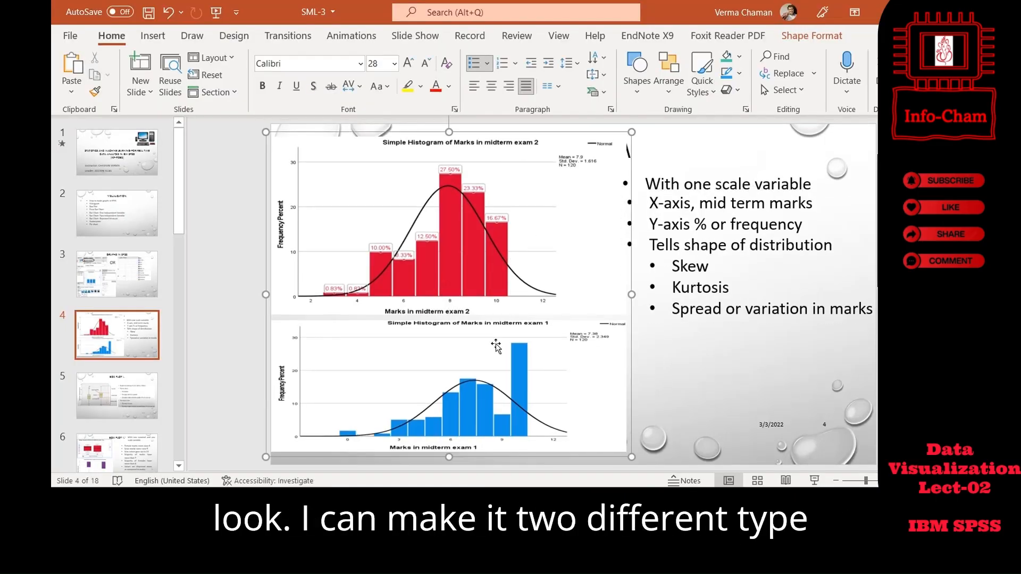
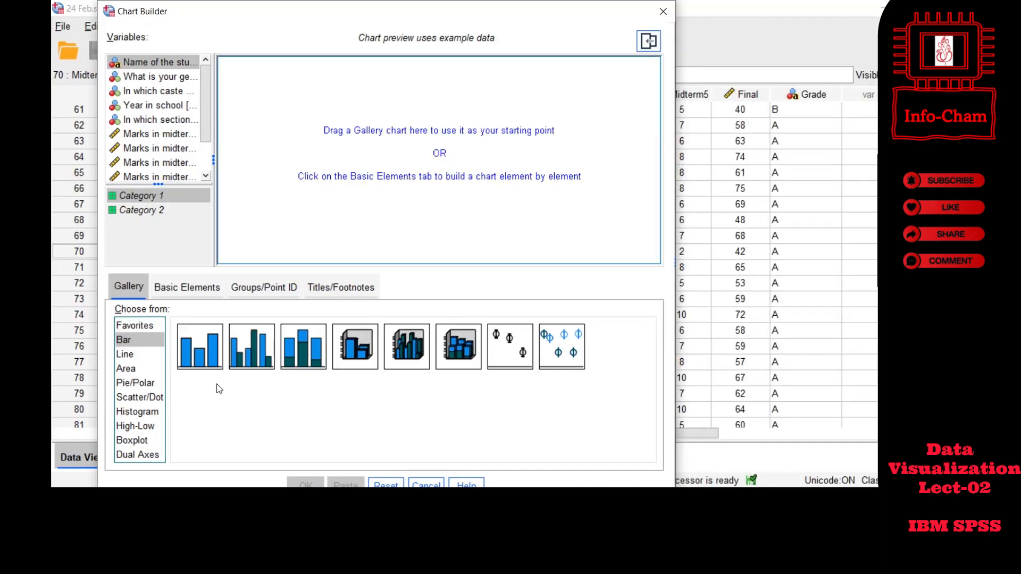
# - Place a Clustered Bar chart on the canvas of the SPSS Chart Builder
pyautogui.click(134, 352)
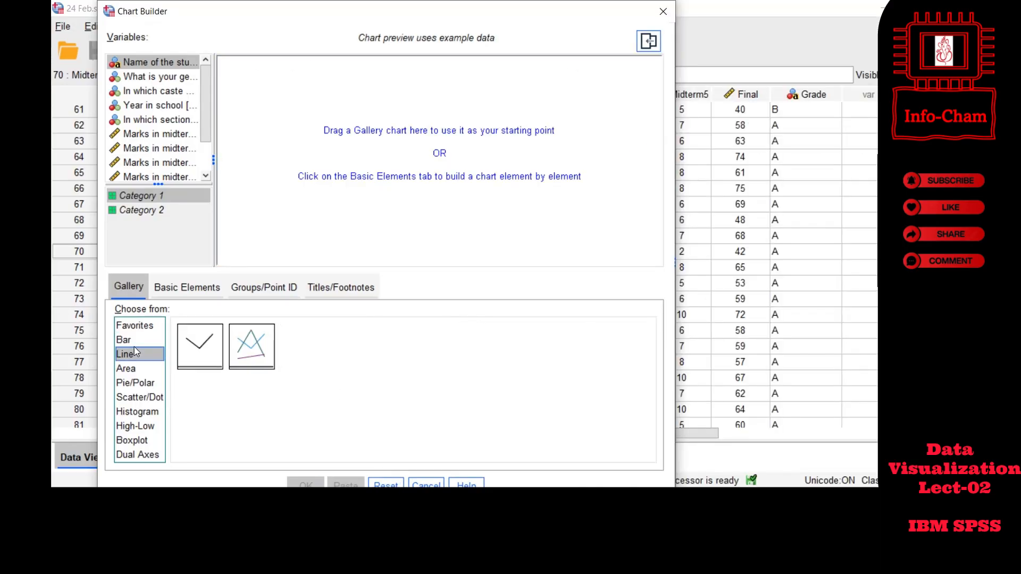
pyautogui.click(134, 340)
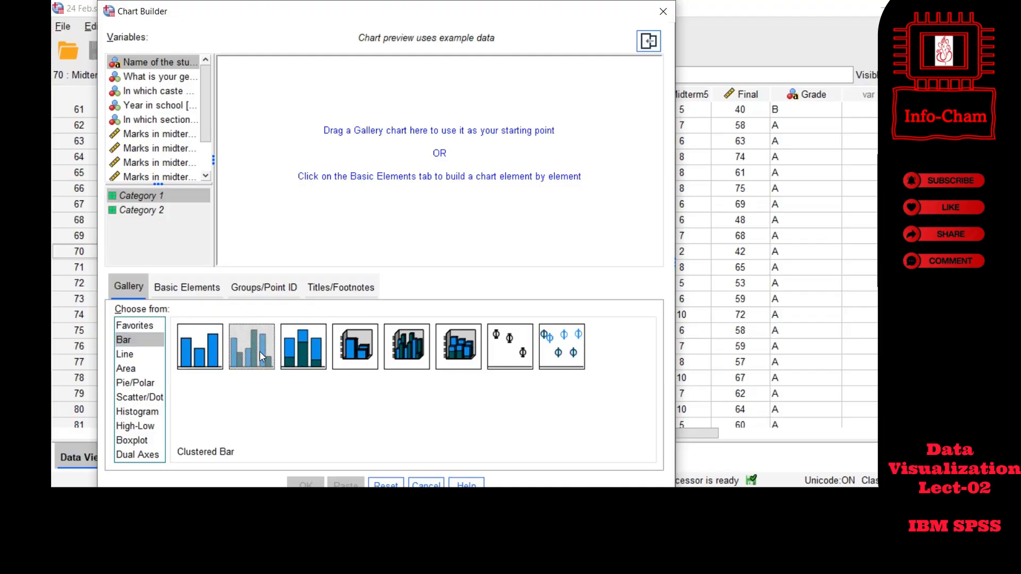
pyautogui.moveTo(260, 351); pyautogui.dragTo(382, 198)
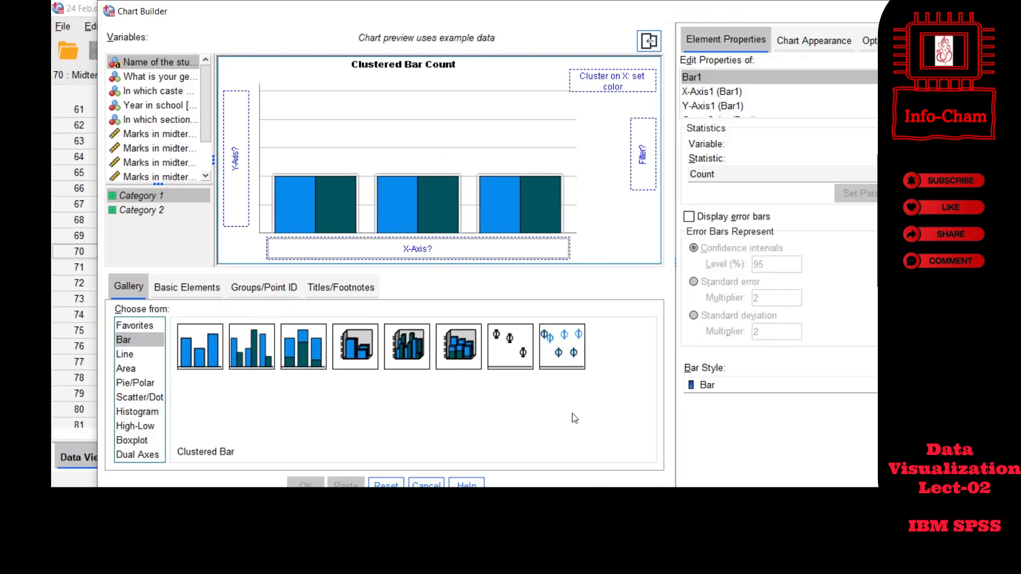
# - Consult the Cluster Bar I slide in the SML-3 presentation and return to the SPSS Chart Builder
pyautogui.click(631, 501)
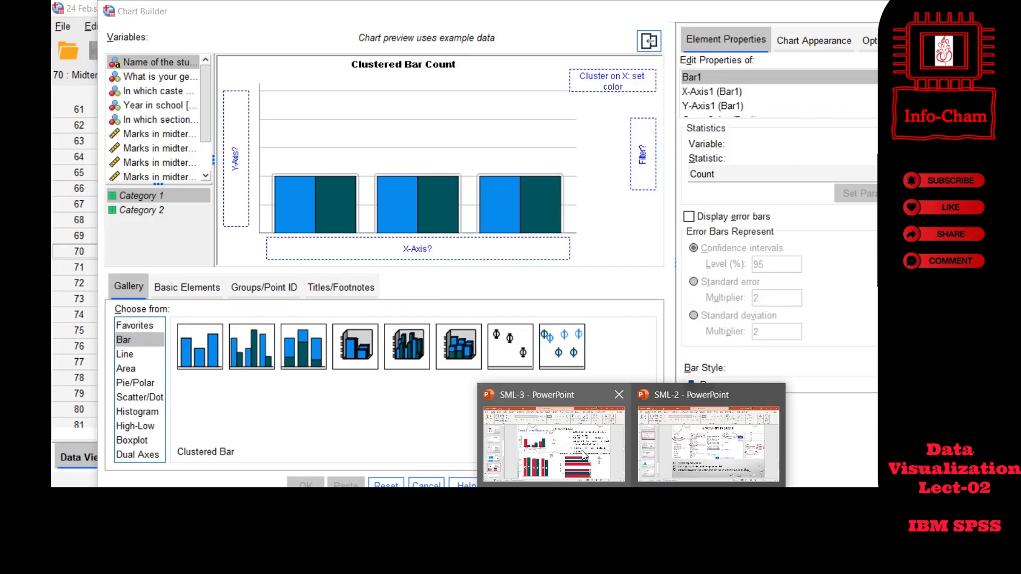
pyautogui.click(583, 455)
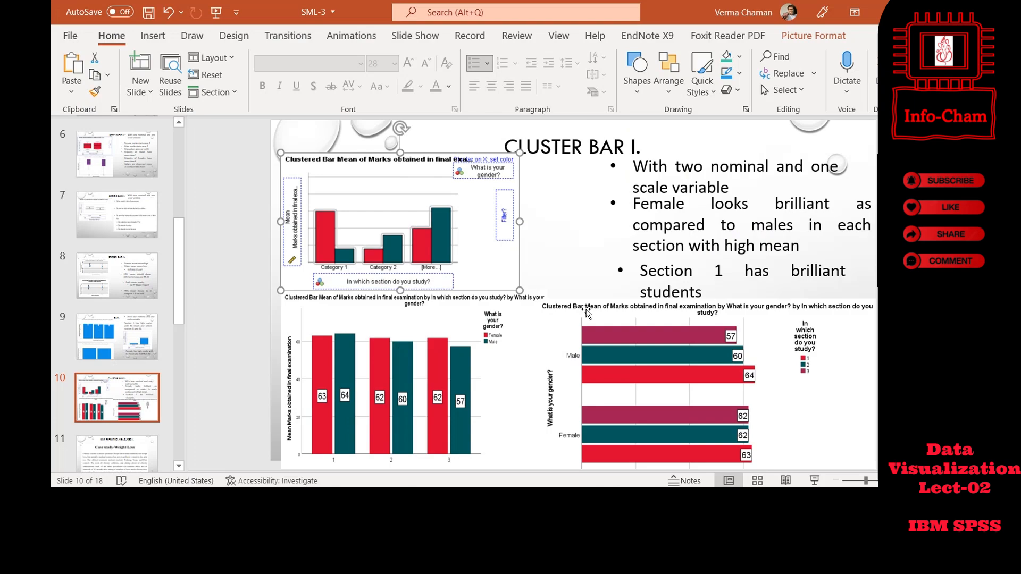
pyautogui.hotkey('alt', 'Tab')
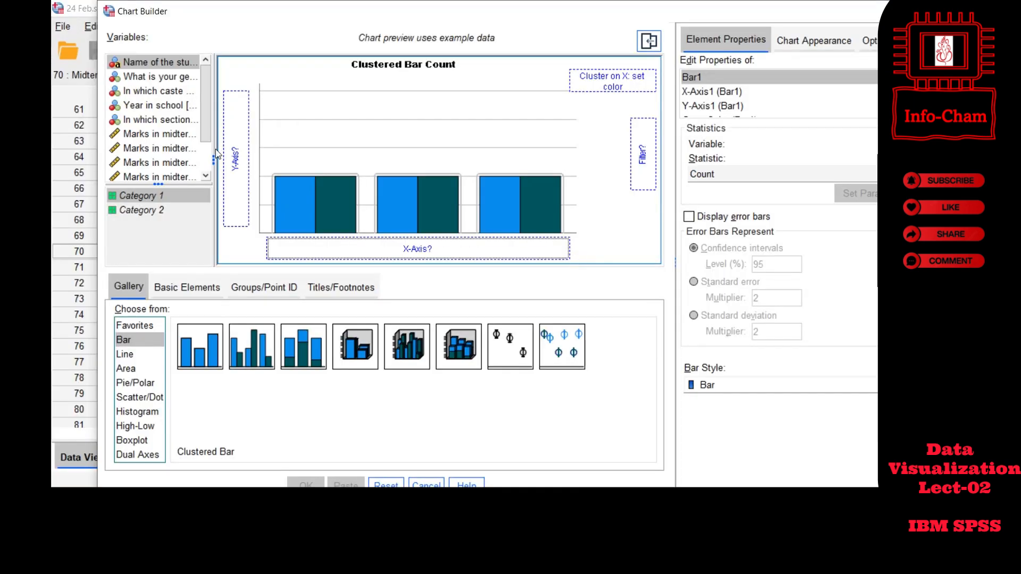
# - Widen the variable list, then assign gender as the cluster color variable and section of study to the x-axis
pyautogui.moveTo(216, 151); pyautogui.dragTo(237, 151)
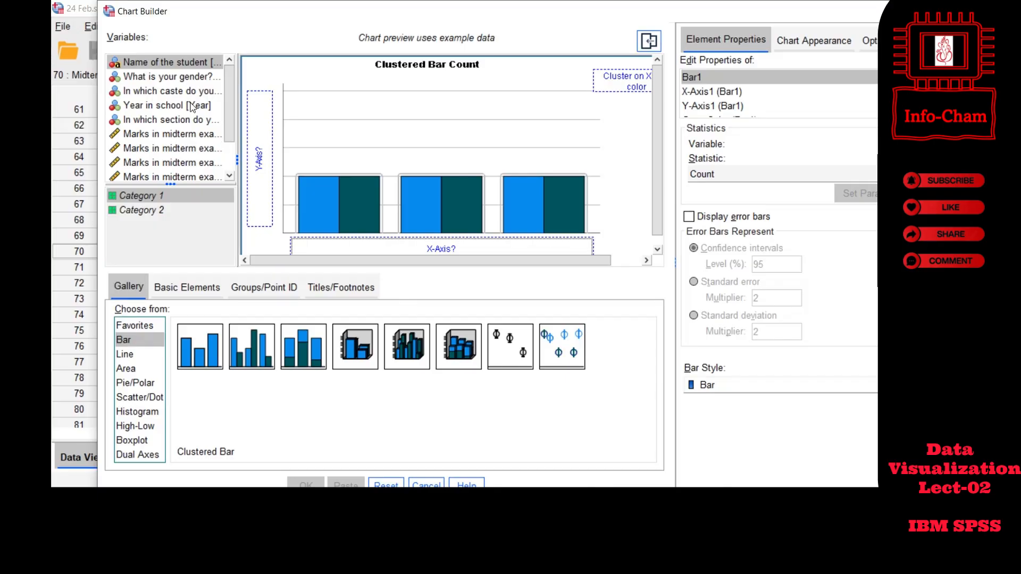
pyautogui.moveTo(176, 79); pyautogui.dragTo(620, 82)
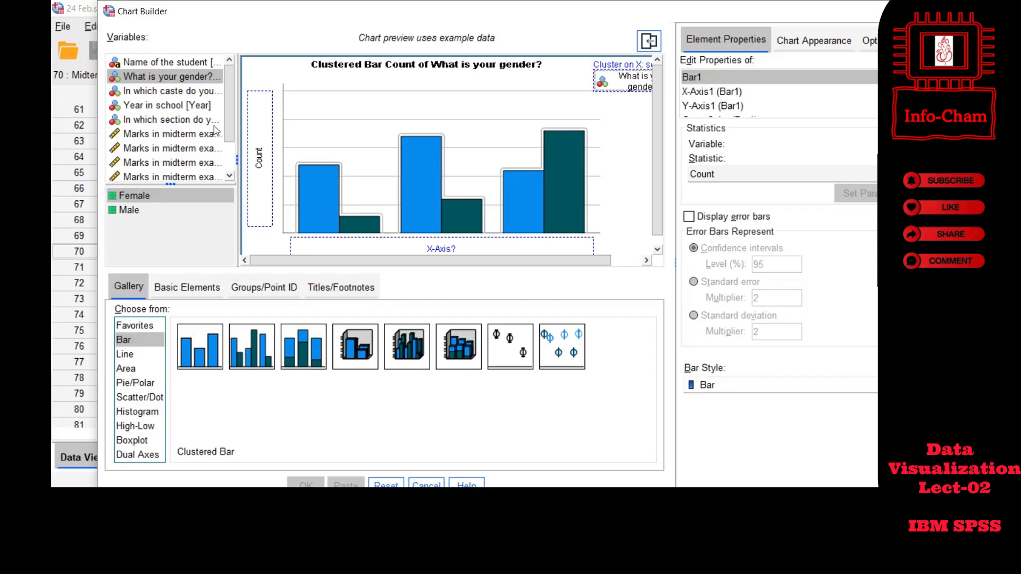
pyautogui.click(183, 123)
pyautogui.moveTo(185, 123); pyautogui.dragTo(415, 244)
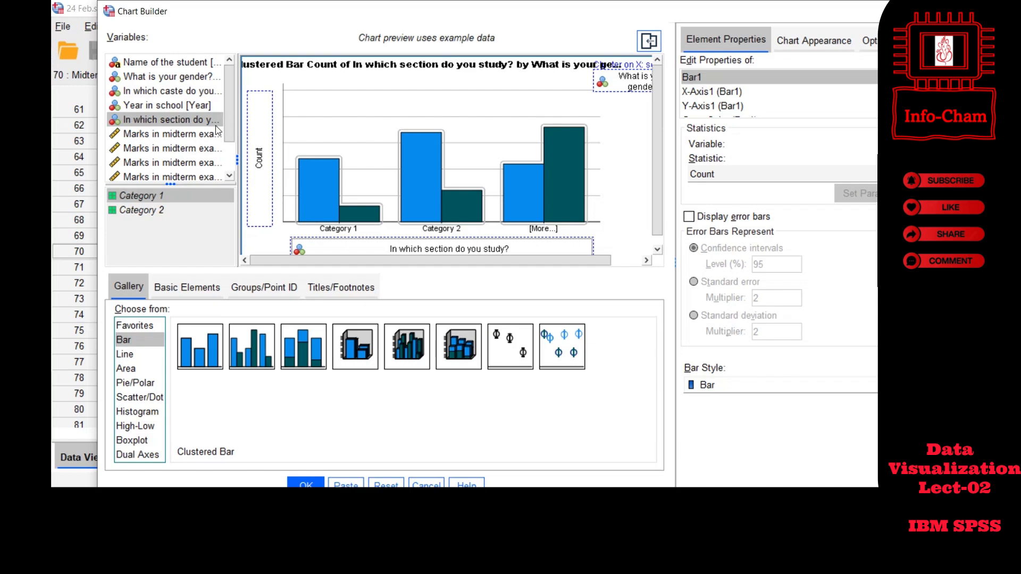
# - Assign the final examination marks to the y-axis and recolor the Category 1 bars light red (237, 75, 75)
pyautogui.moveTo(229, 130); pyautogui.dragTo(260, 168)
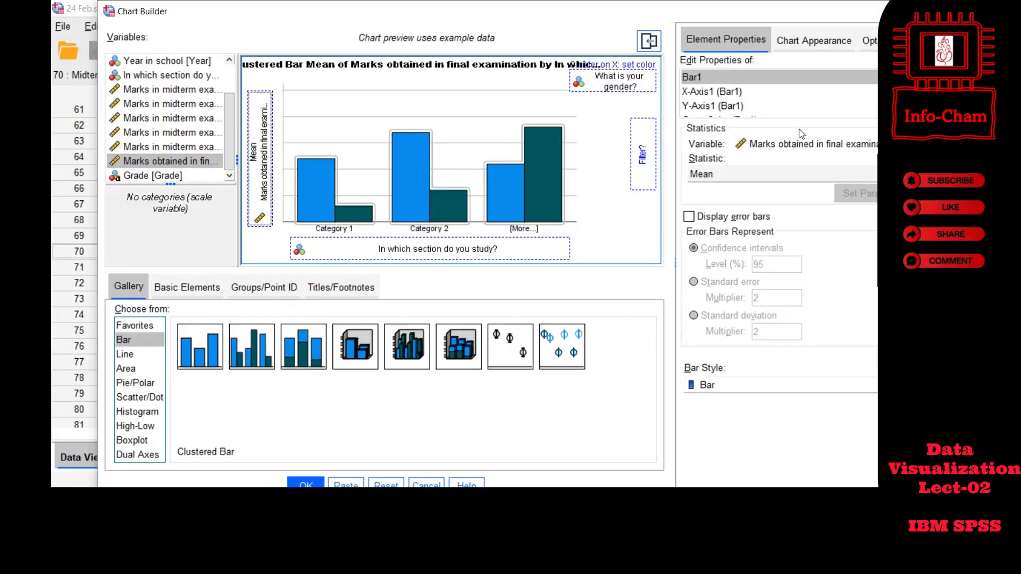
pyautogui.click(814, 43)
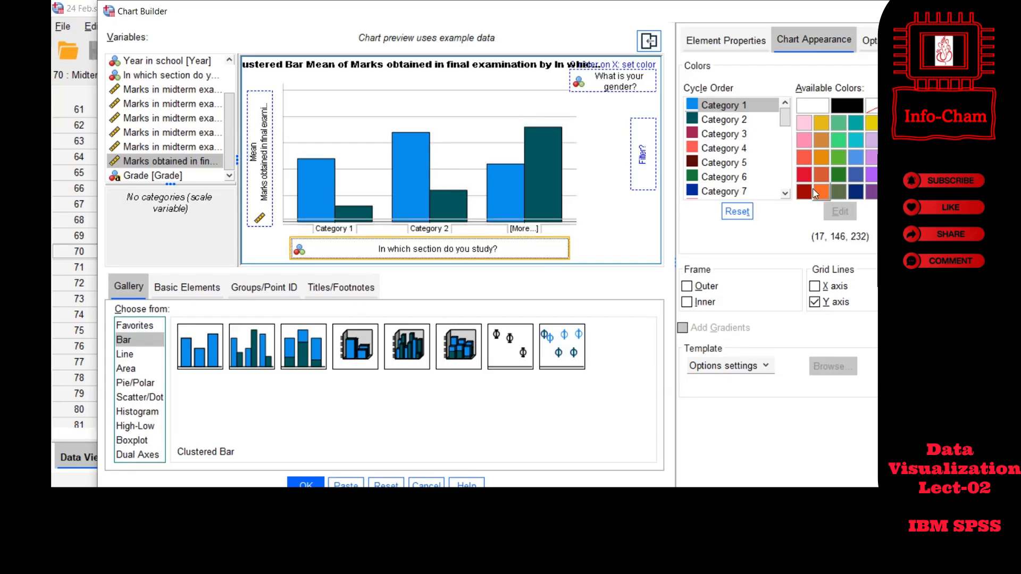
pyautogui.click(856, 194)
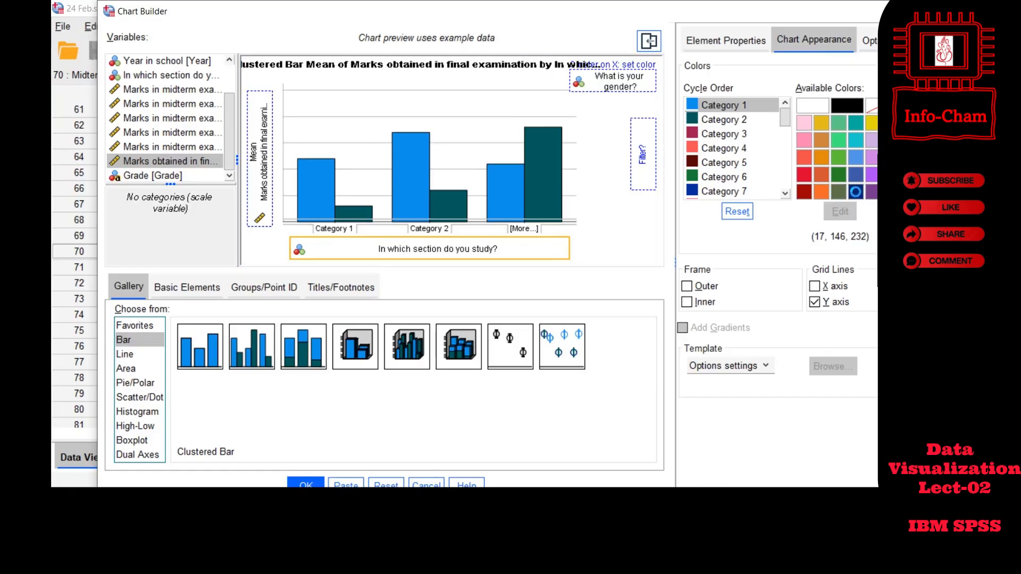
pyautogui.click(856, 193)
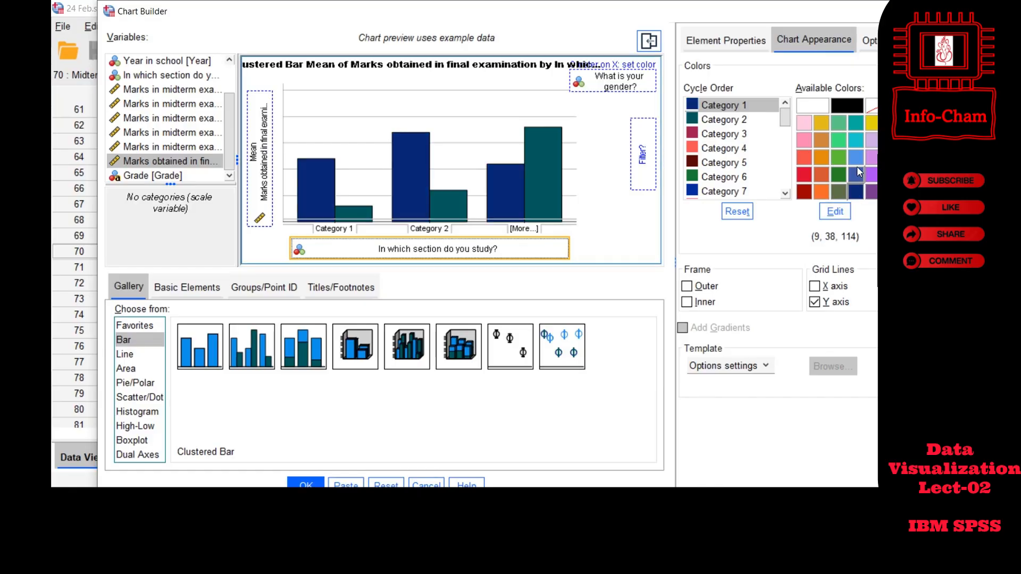
pyautogui.click(856, 158)
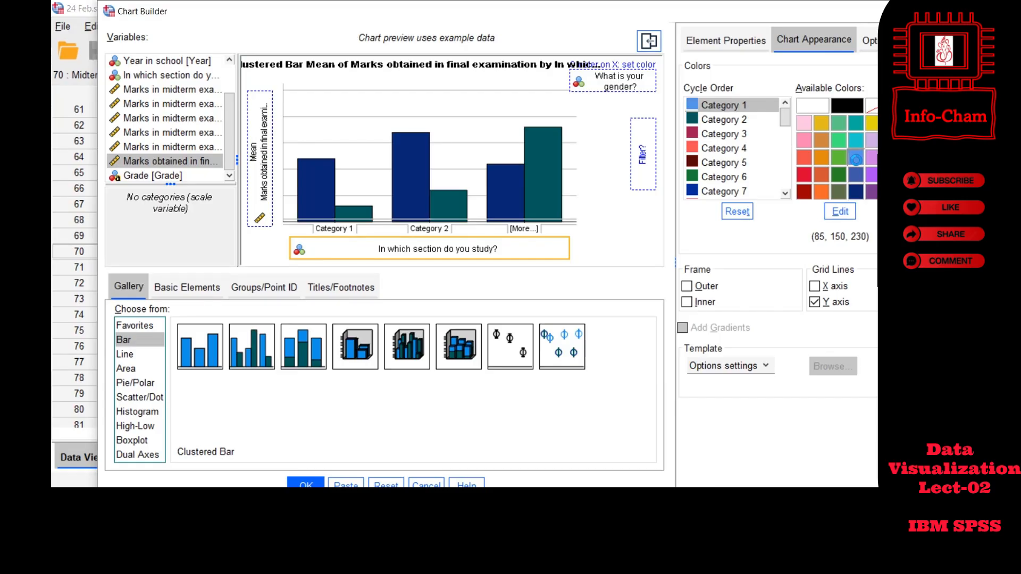
pyautogui.click(805, 160)
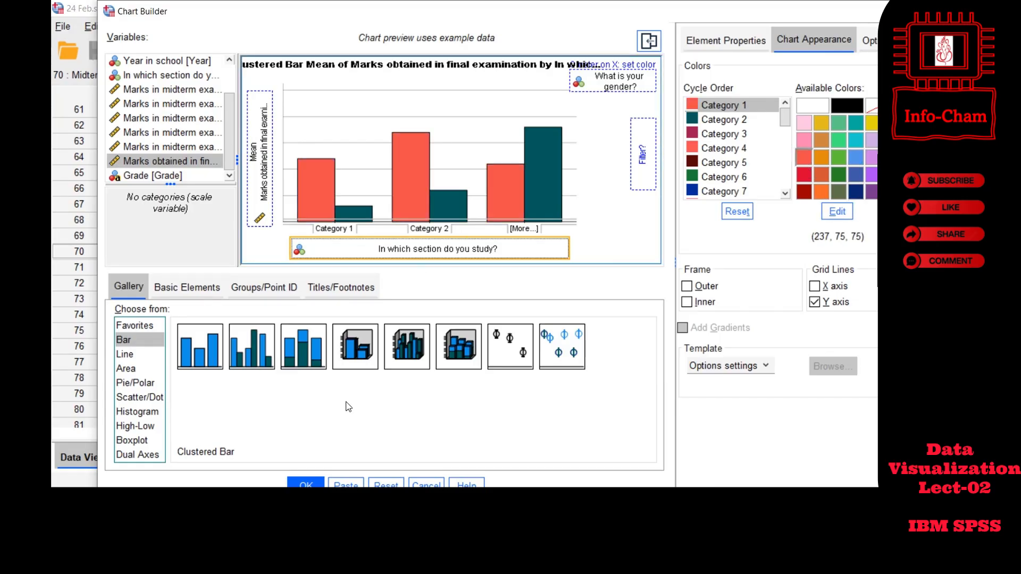
# - Generate the clustered bar chart of mean final examination marks and view it in the output
pyautogui.click(302, 485)
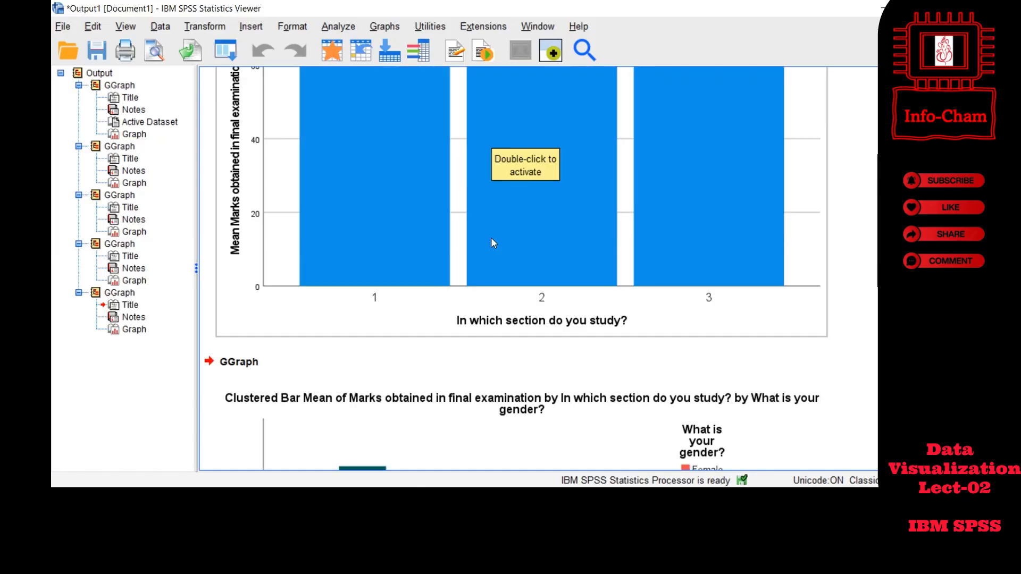
pyautogui.scroll(-3, 497, 246)
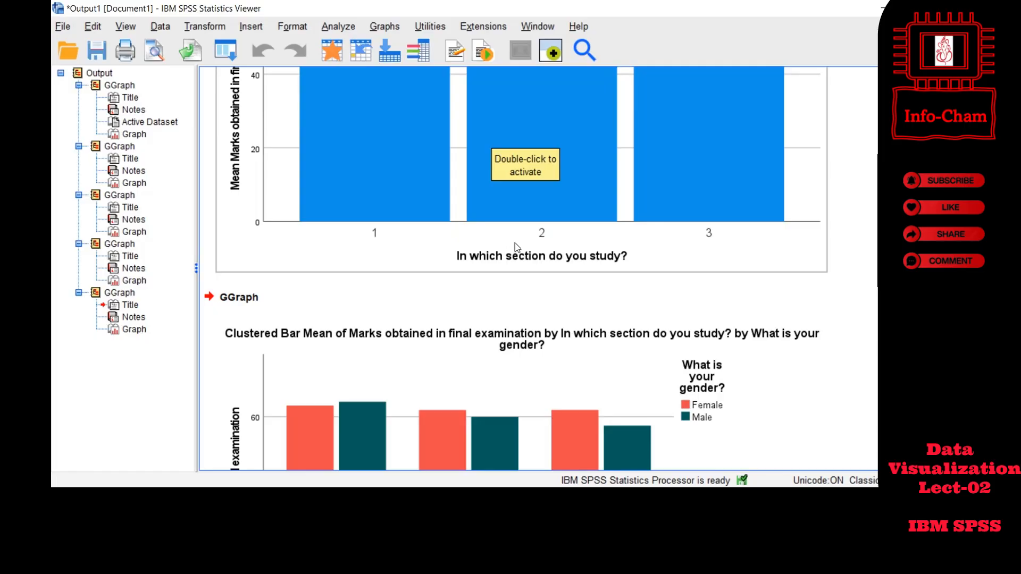
pyautogui.scroll(-10, 515, 243)
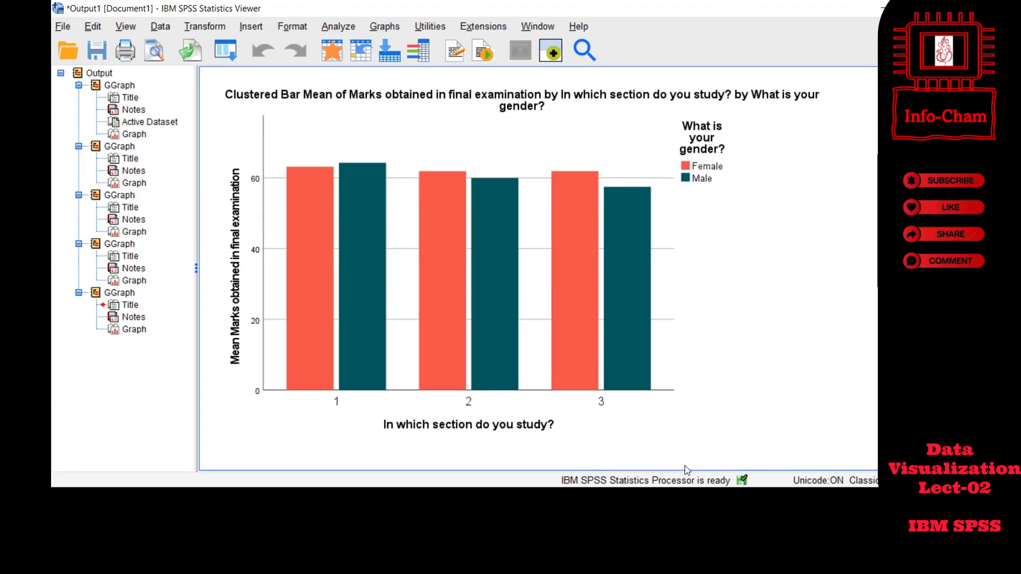
# - Consult the Cluster Bar I slide in the SML-3 PowerPoint presentation, shift its horizontal bar chart slightly up and left, and return to the SPSS output
pyautogui.moveTo(631, 498)
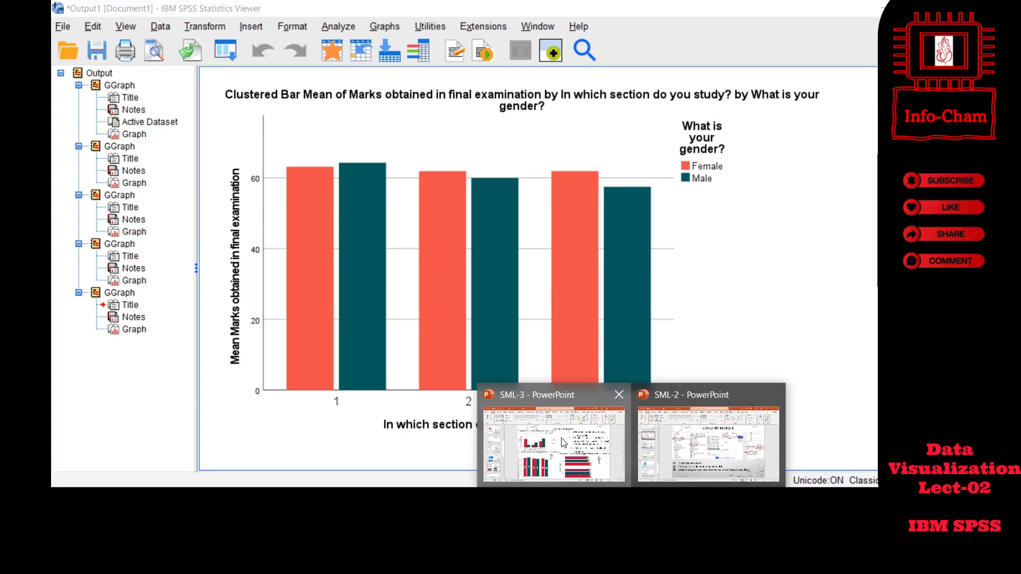
pyautogui.click(564, 442)
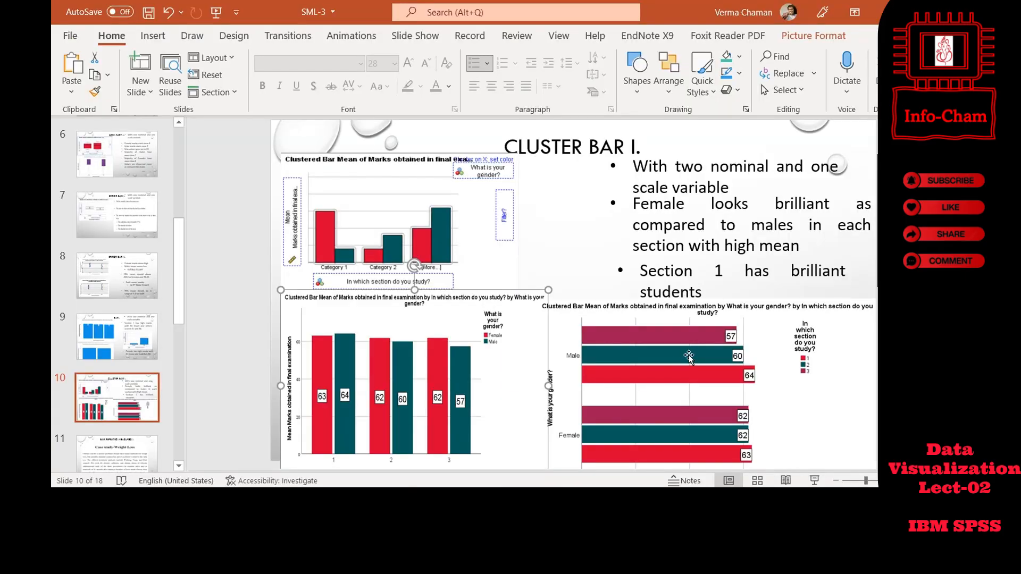
pyautogui.moveTo(689, 357); pyautogui.dragTo(657, 330)
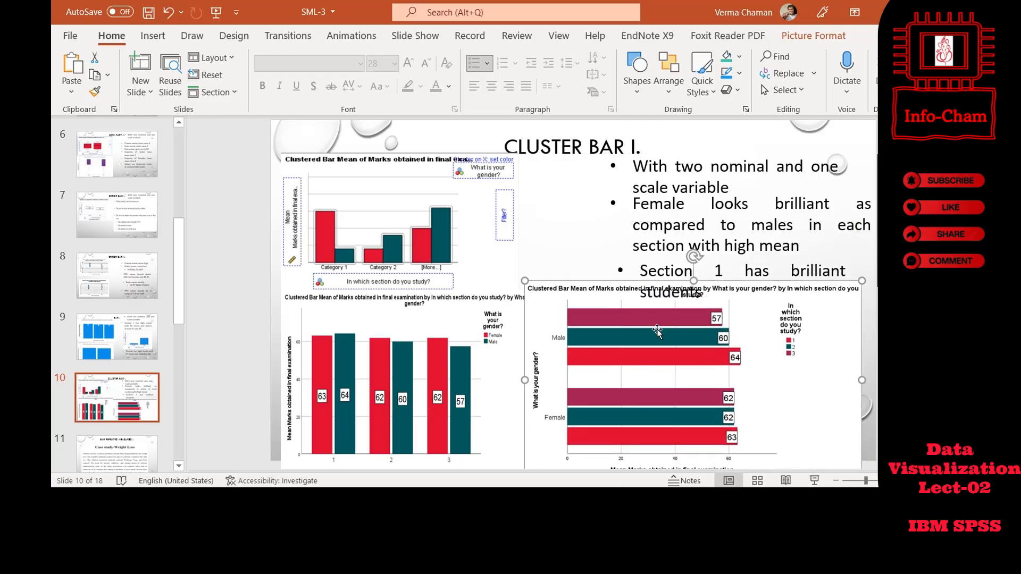
pyautogui.hotkey('alt', 'Tab')
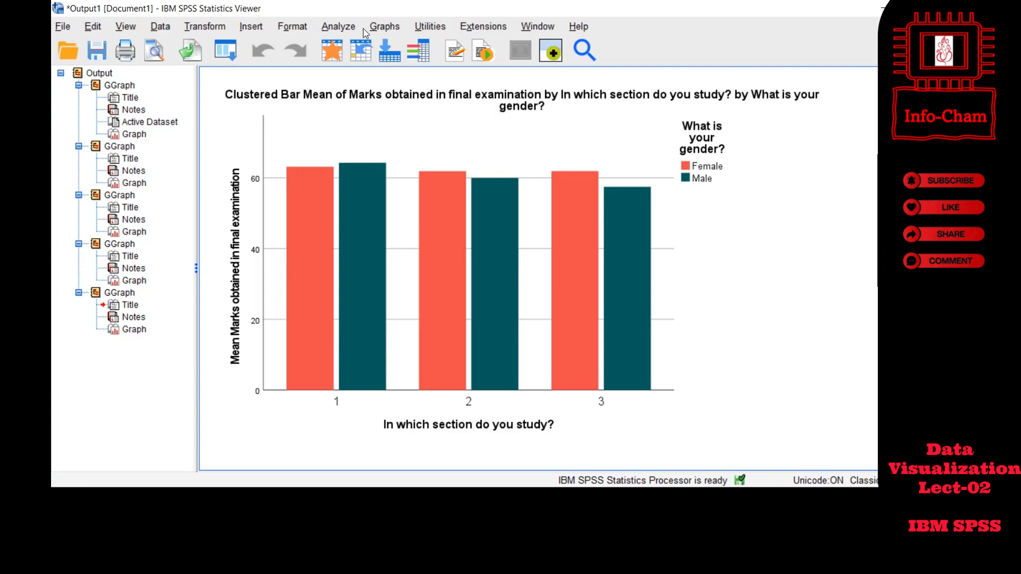
# - Reopen the Chart Builder, reset it, and place a new Clustered Bar chart on the canvas
pyautogui.click(385, 26)
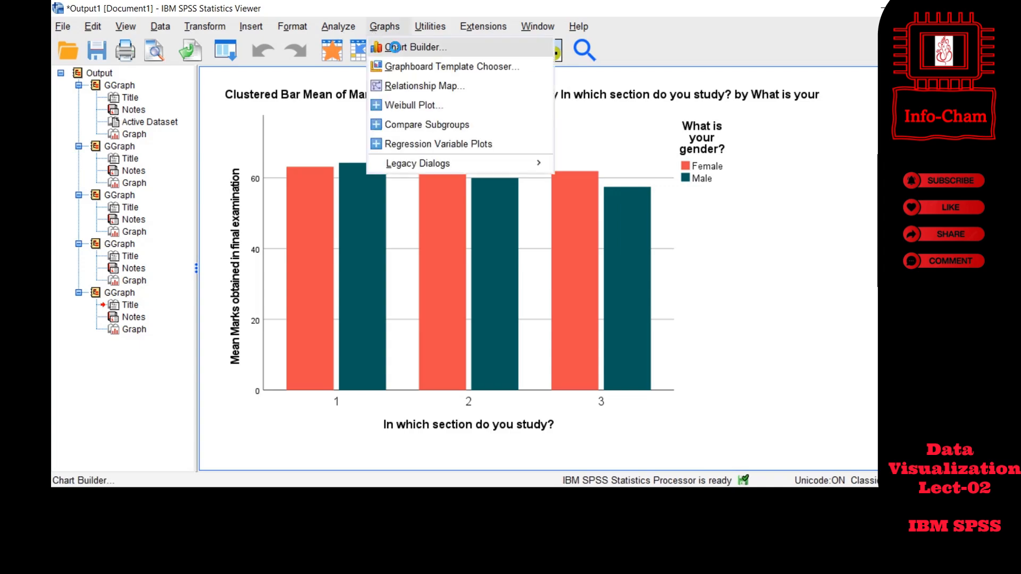
pyautogui.click(395, 47)
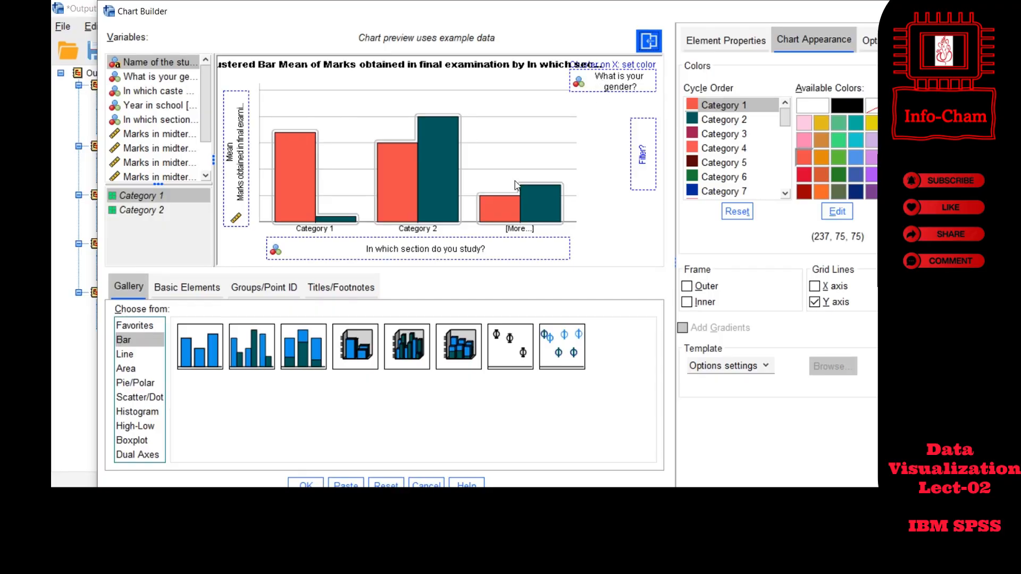
pyautogui.click(385, 482)
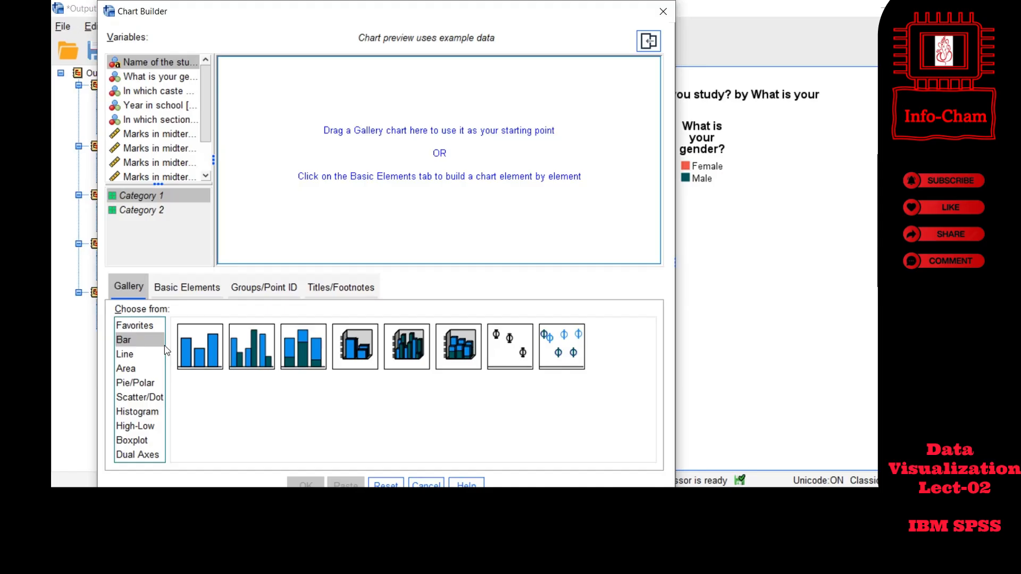
pyautogui.click(248, 351)
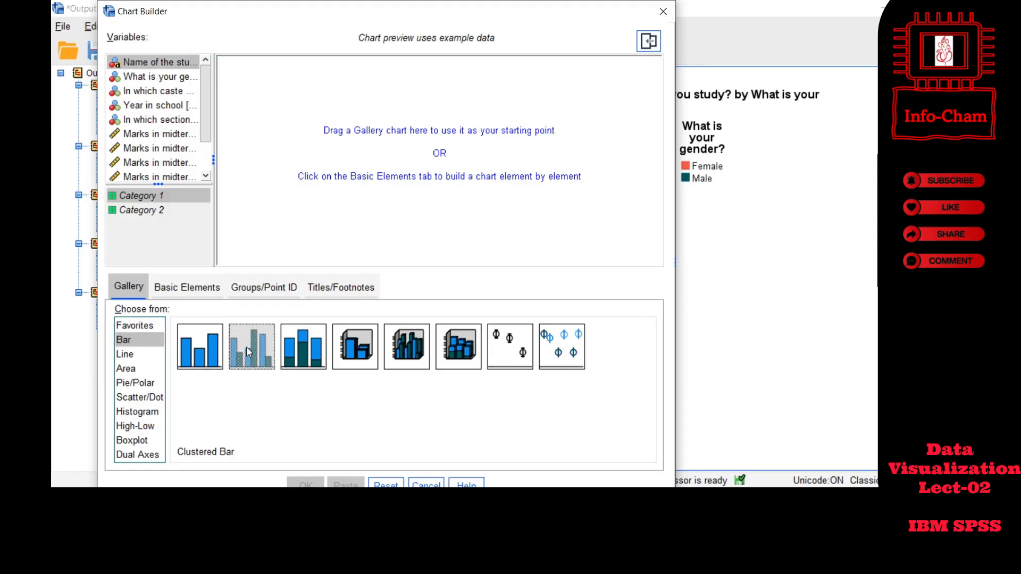
pyautogui.moveTo(247, 347); pyautogui.dragTo(301, 201)
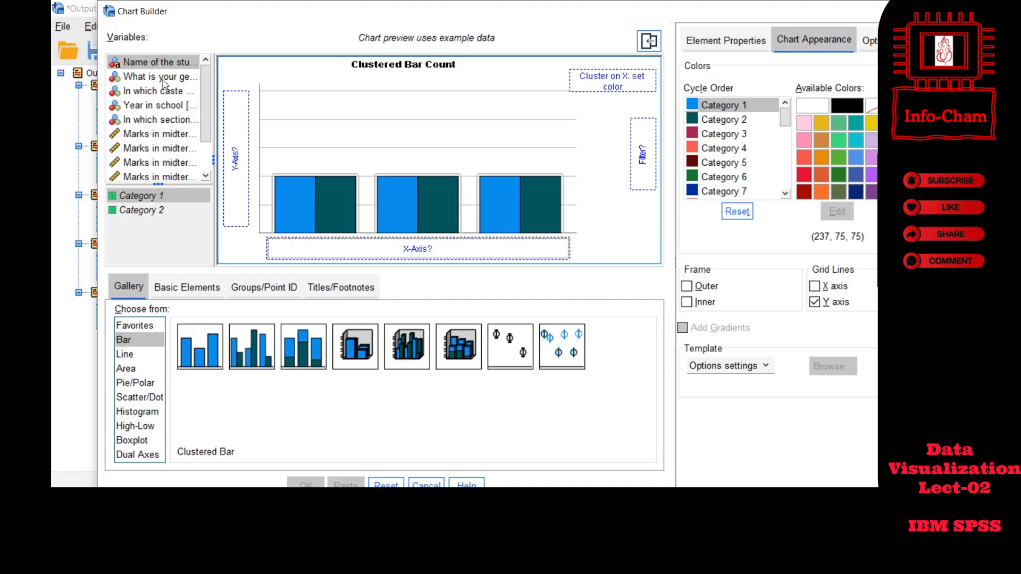
# - Assign gender to the x-axis, mean midterm exam 1 marks to the y-axis, and section of study to the cluster color
pyautogui.moveTo(162, 78); pyautogui.dragTo(355, 249)
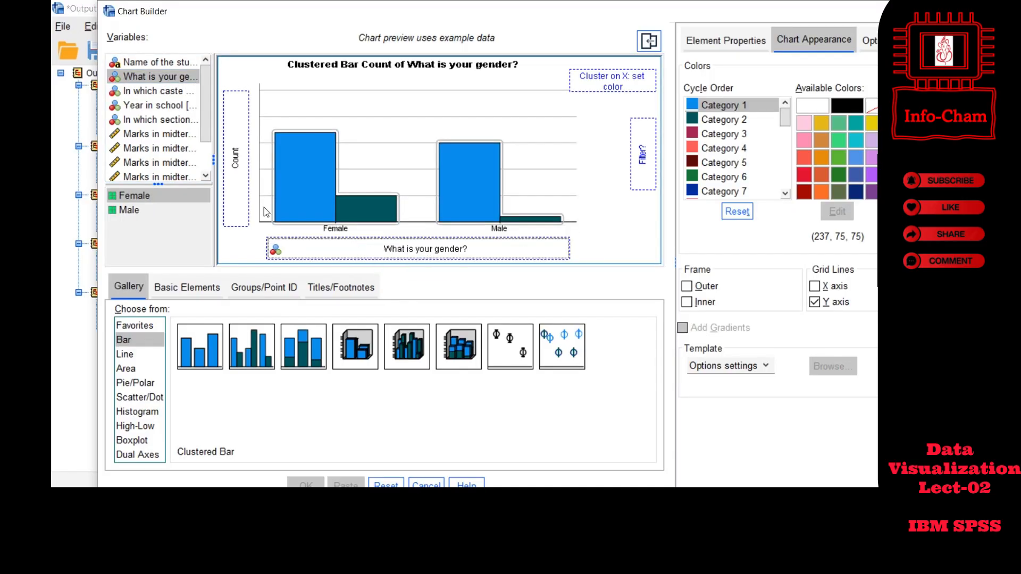
pyautogui.scroll(-1, 205, 154)
pyautogui.moveTo(206, 152); pyautogui.dragTo(205, 152)
pyautogui.moveTo(158, 99); pyautogui.dragTo(239, 140)
pyautogui.moveTo(239, 140); pyautogui.dragTo(237, 135)
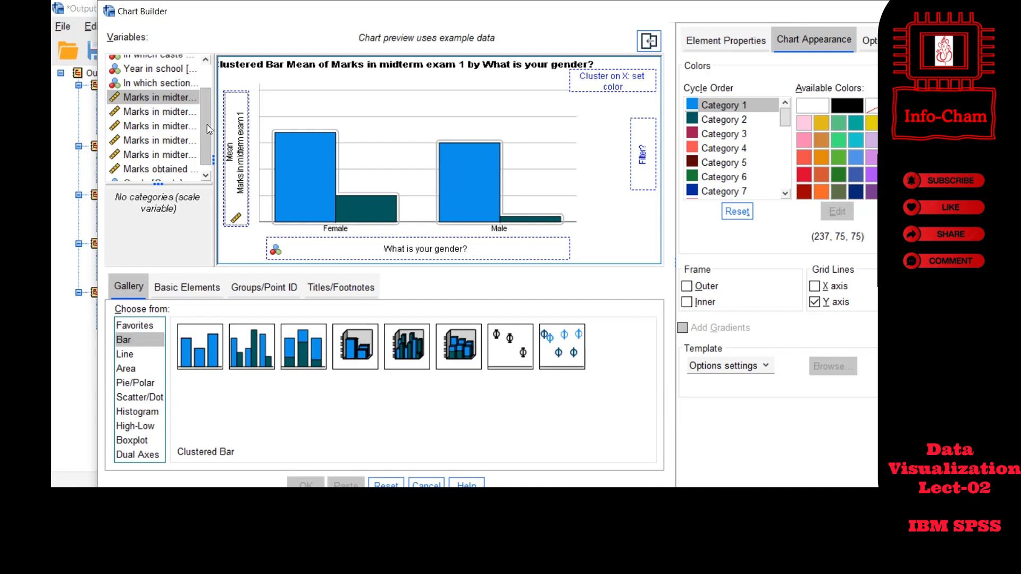
pyautogui.scroll(-1, 206, 125)
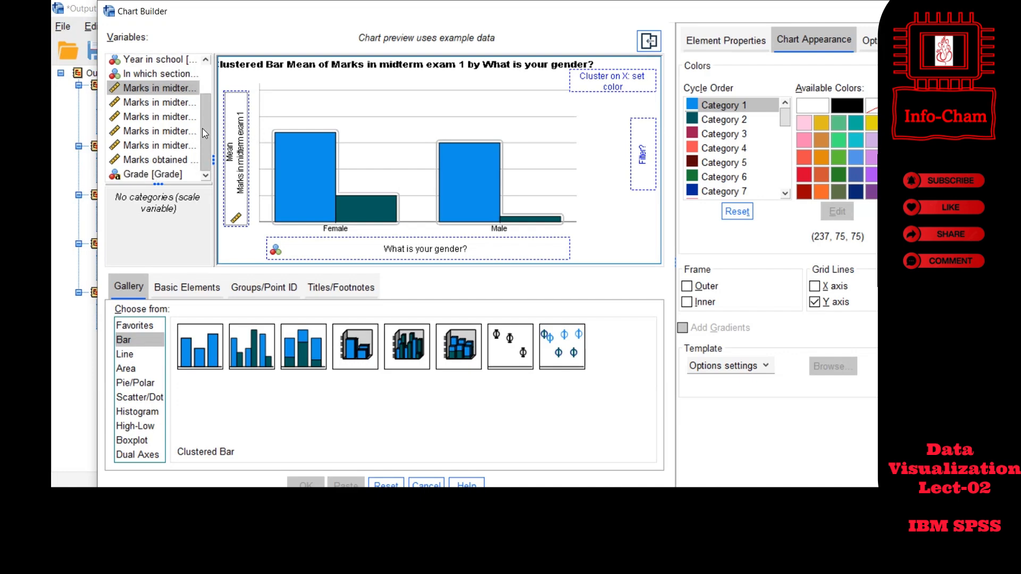
pyautogui.moveTo(173, 76); pyautogui.dragTo(598, 81)
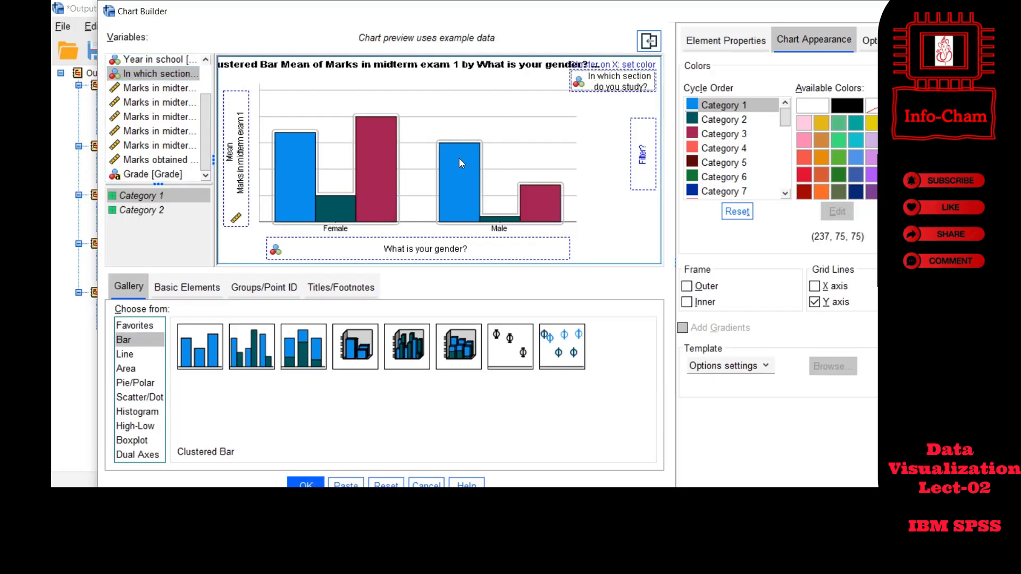
# - Generate the clustered bar chart of midterm exam 1 marks by gender and section, and examine it in the output
pyautogui.click(307, 484)
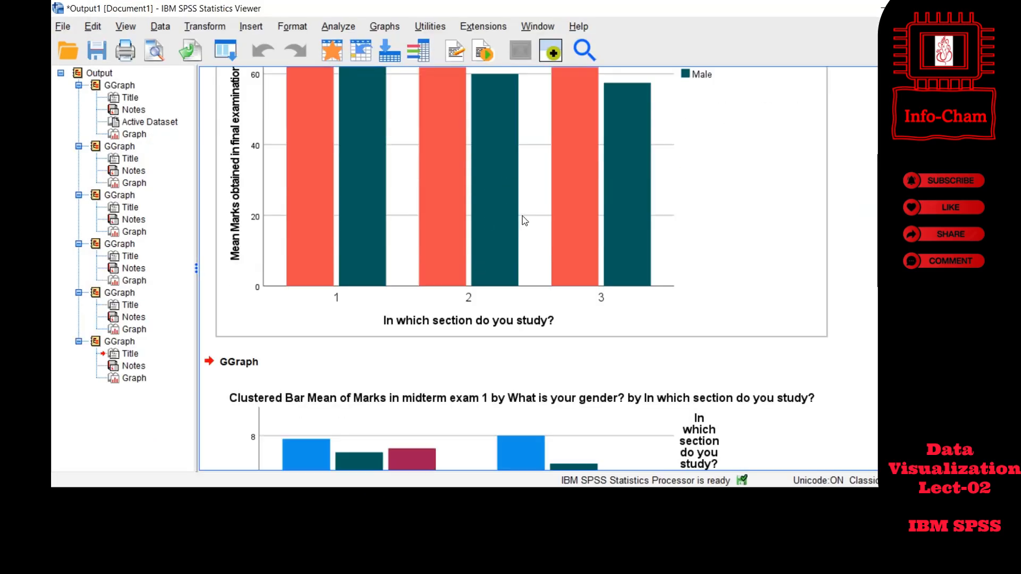
pyautogui.scroll(-5, 525, 222)
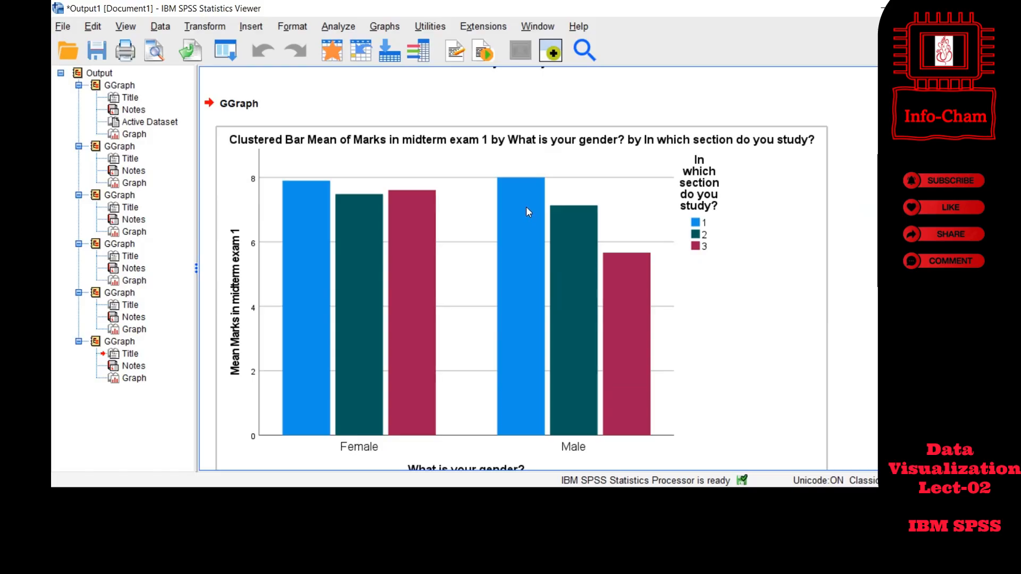
pyautogui.scroll(4, 495, 240)
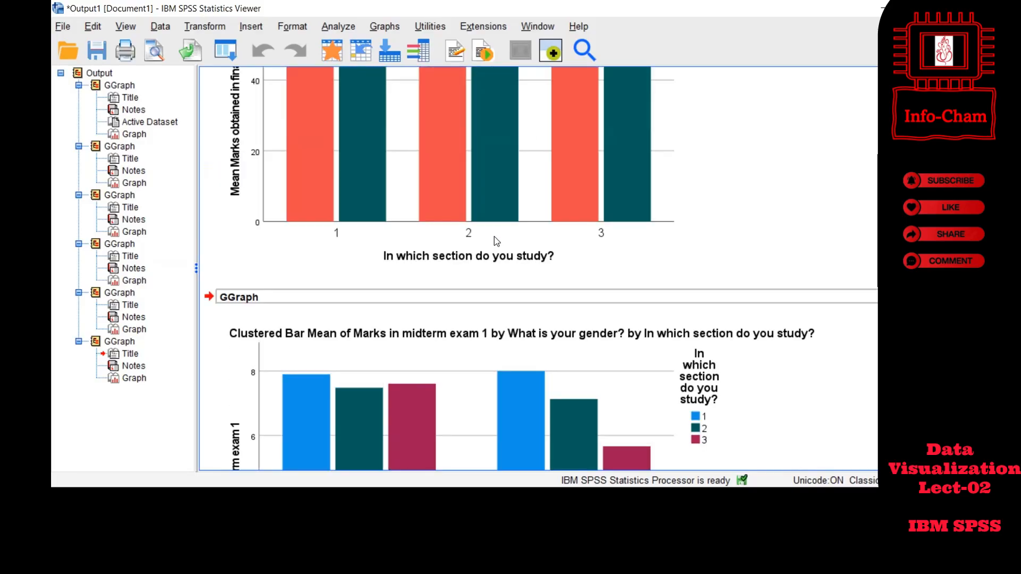
pyautogui.scroll(1, 480, 225)
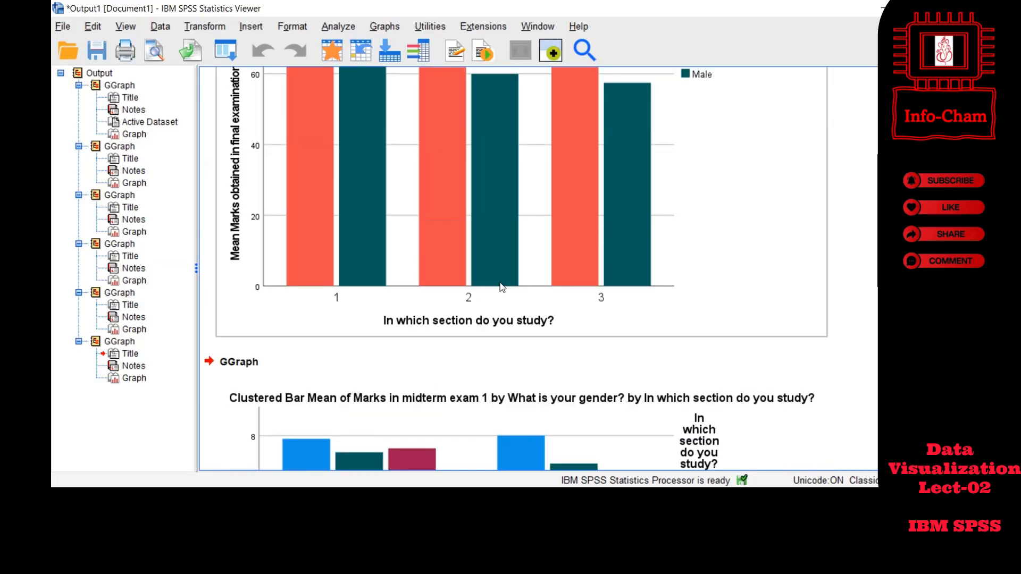
pyautogui.scroll(-5, 538, 255)
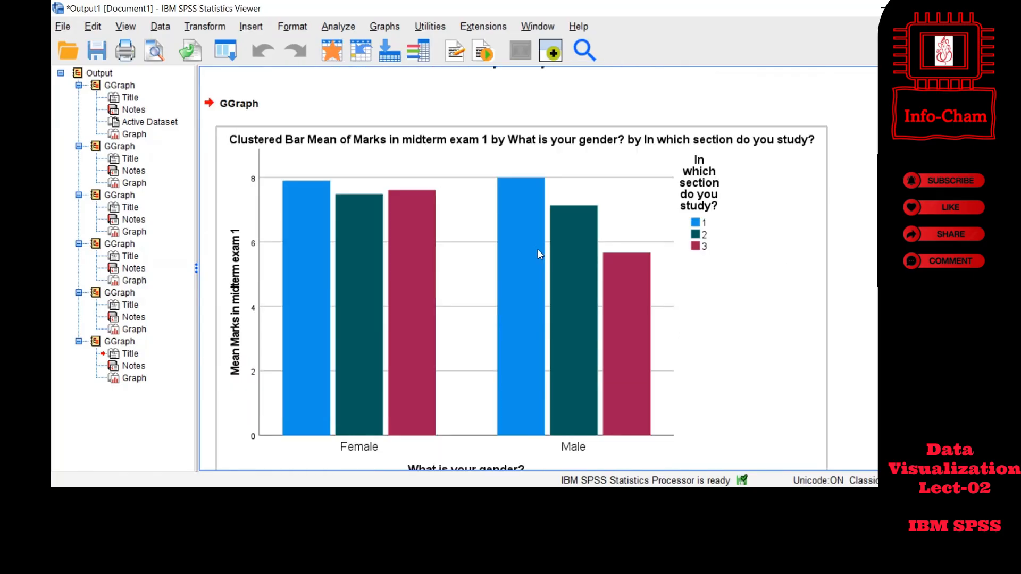
pyautogui.scroll(-1, 478, 322)
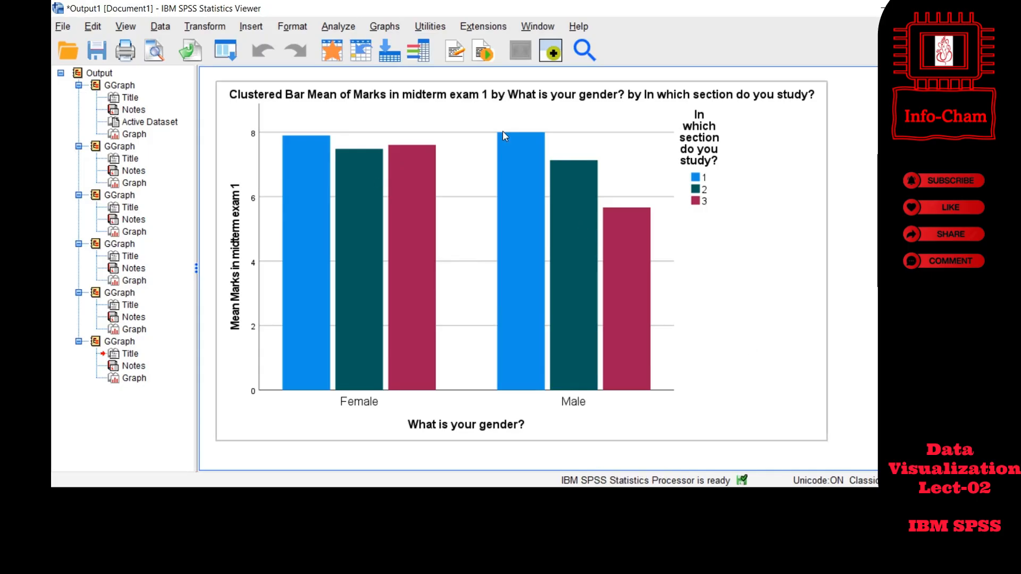
# - Transpose the midterm exam 1 clustered bar chart to horizontal bars in the Chart Editor and close the editor
pyautogui.click(540, 115)
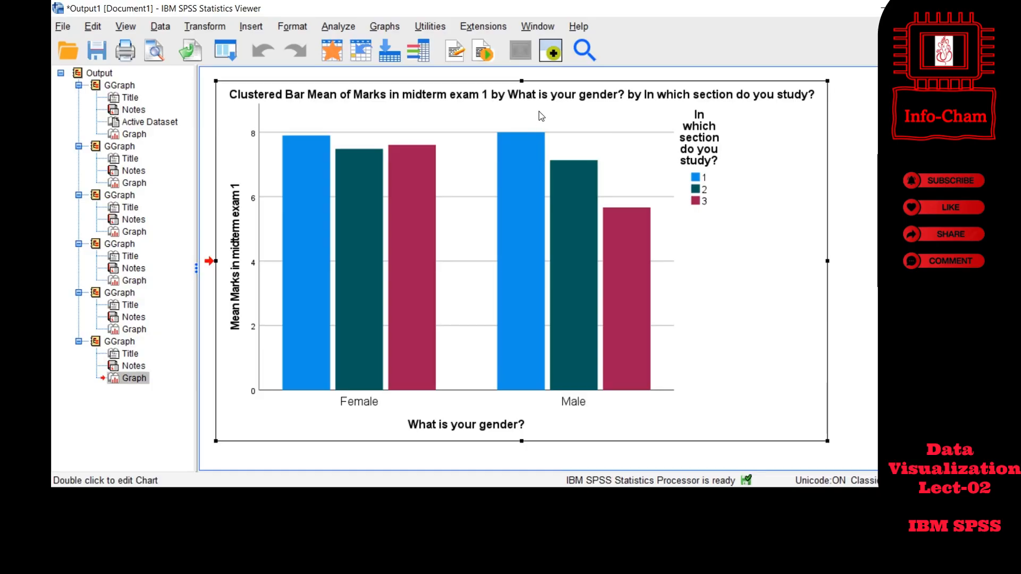
pyautogui.doubleClick(539, 112)
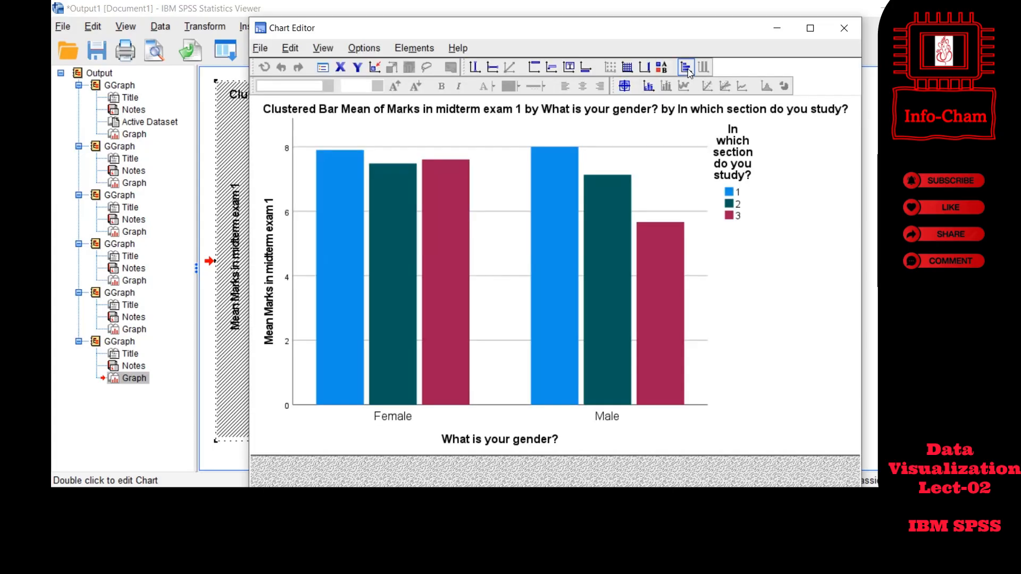
pyautogui.click(687, 70)
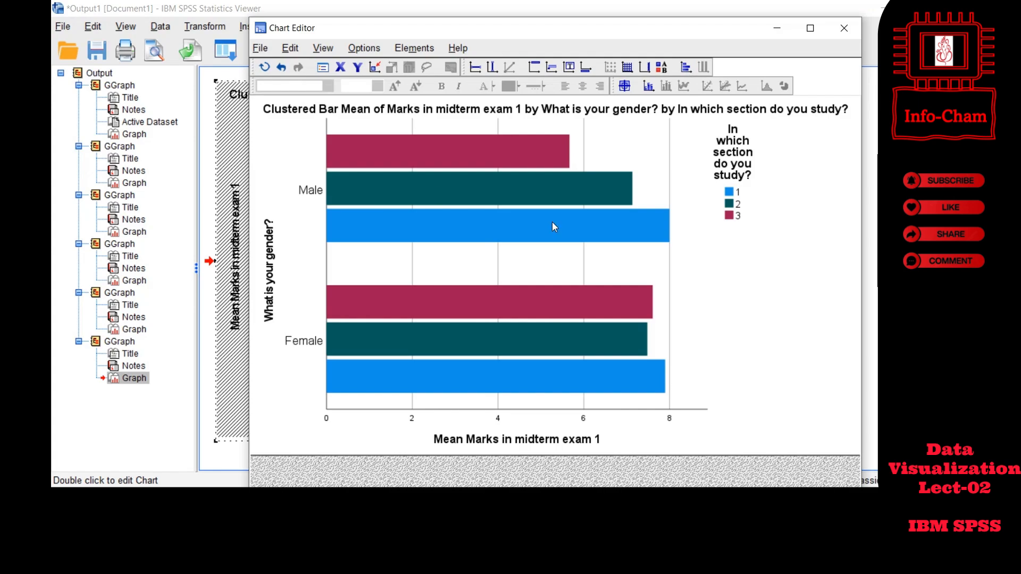
pyautogui.click(845, 29)
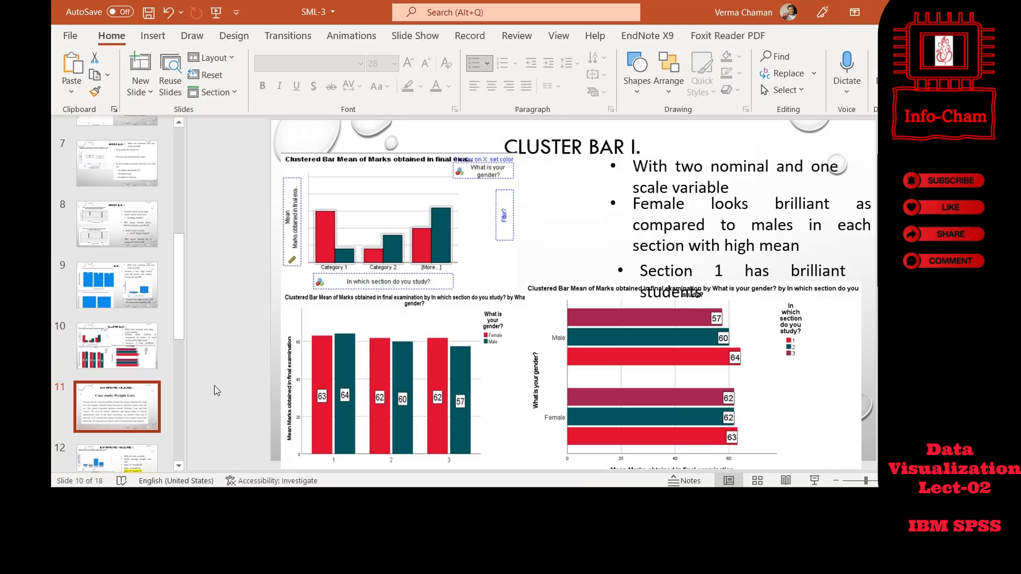
# - Read the weight loss case study on slide 11 of the SML-3 presentation and switch to the SPSS Data Editor
pyautogui.press('pagedown')
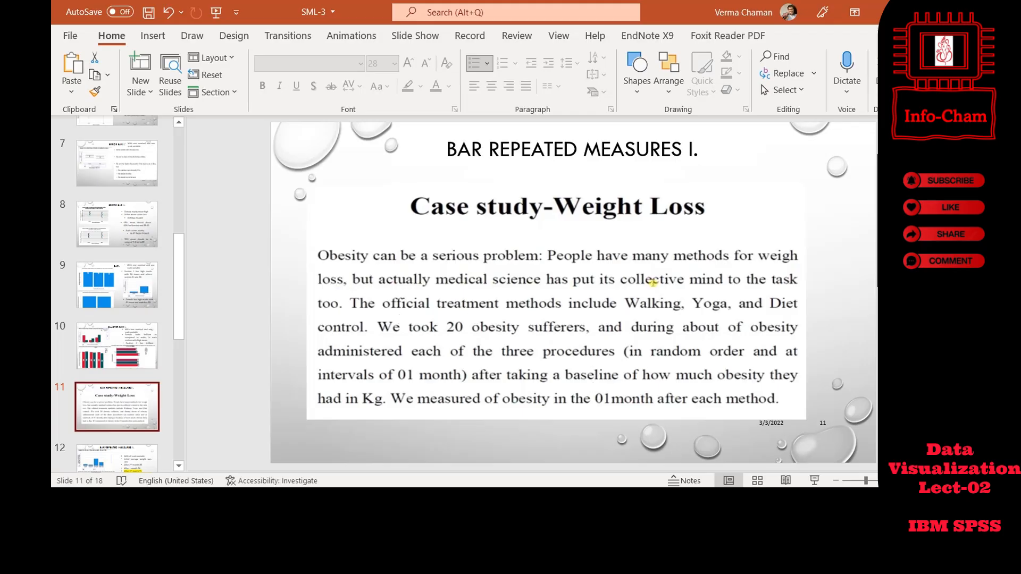
pyautogui.moveTo(700, 494)
pyautogui.click(661, 436)
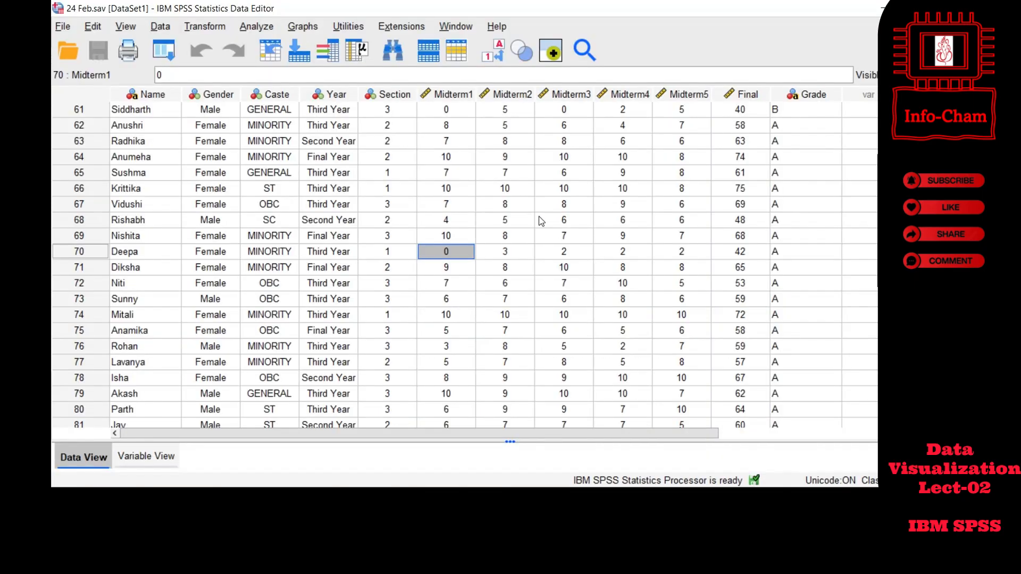
pyautogui.hotkey('alt', 'Tab')
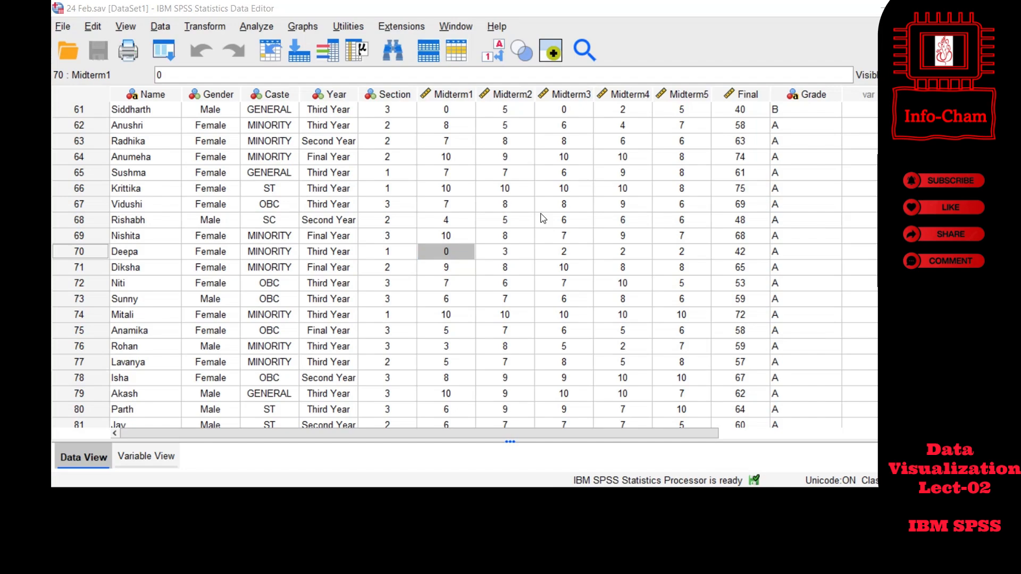
# - Switch to File Explorer and open the 6 (3) Weight Loss data file from the Error Bar folder within Graphs in SPSS
pyautogui.hotkey('alt', 'Tab')
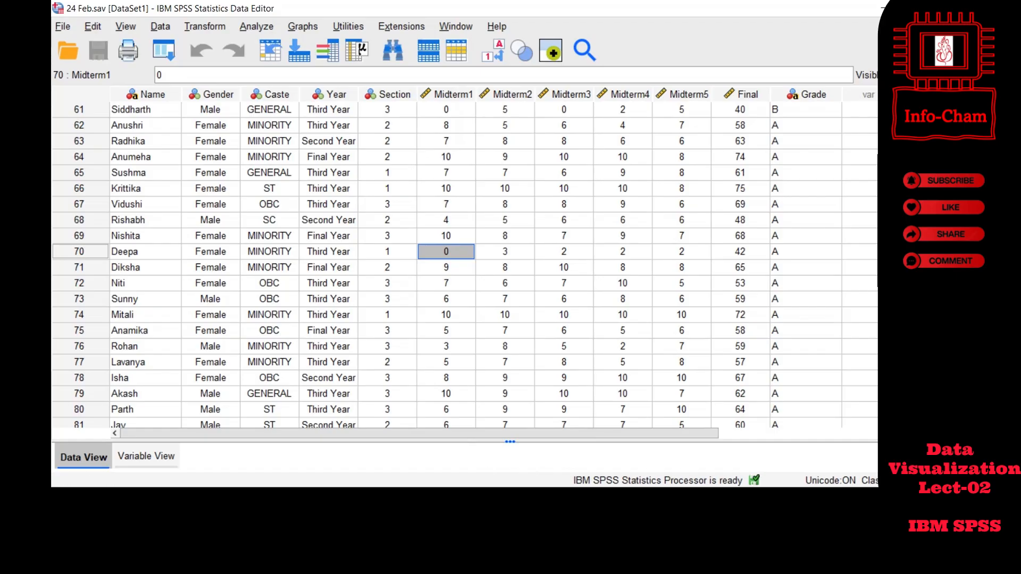
pyautogui.click(266, 500)
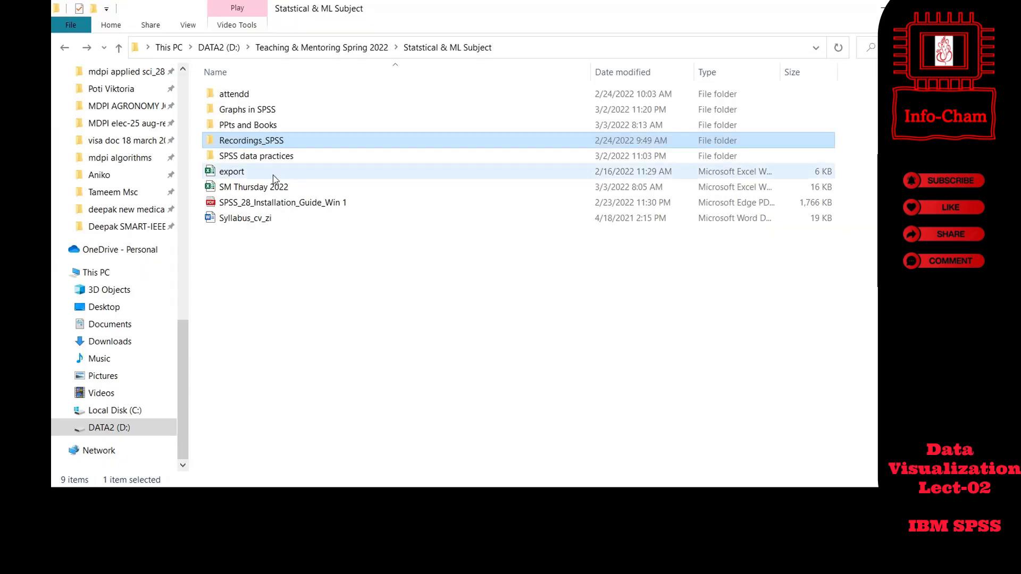
pyautogui.doubleClick(257, 111)
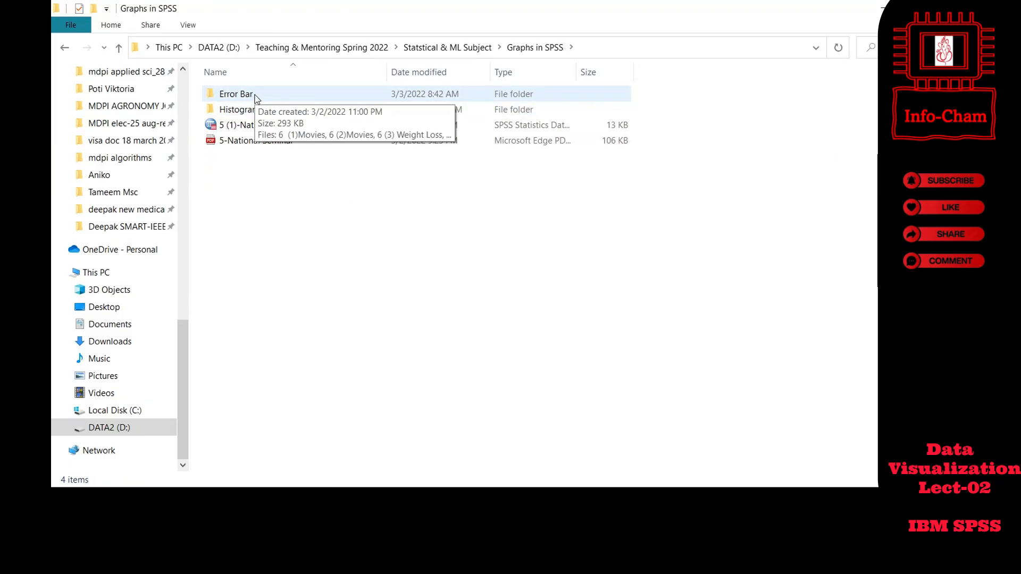
pyautogui.doubleClick(255, 96)
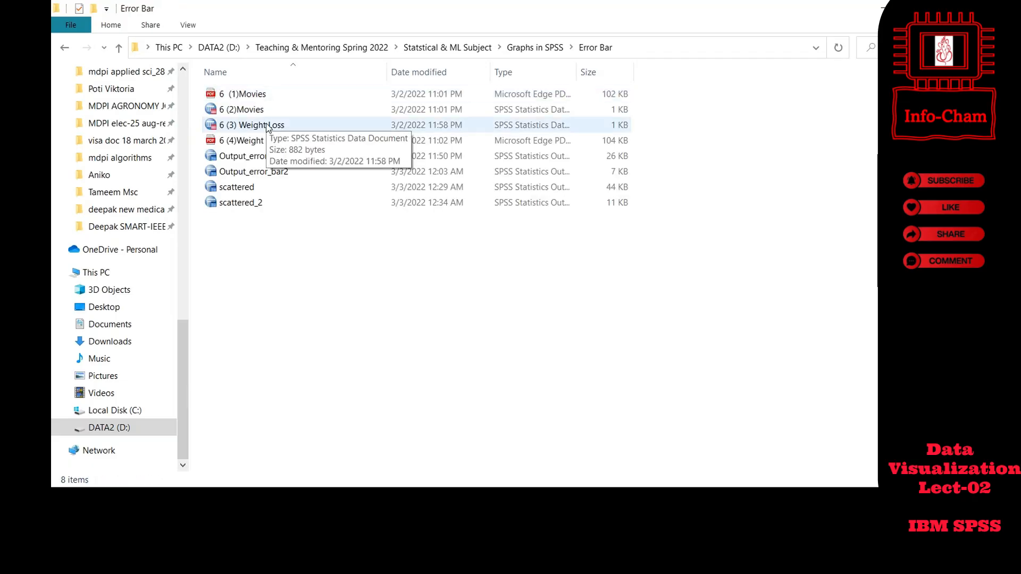
pyautogui.click(267, 128)
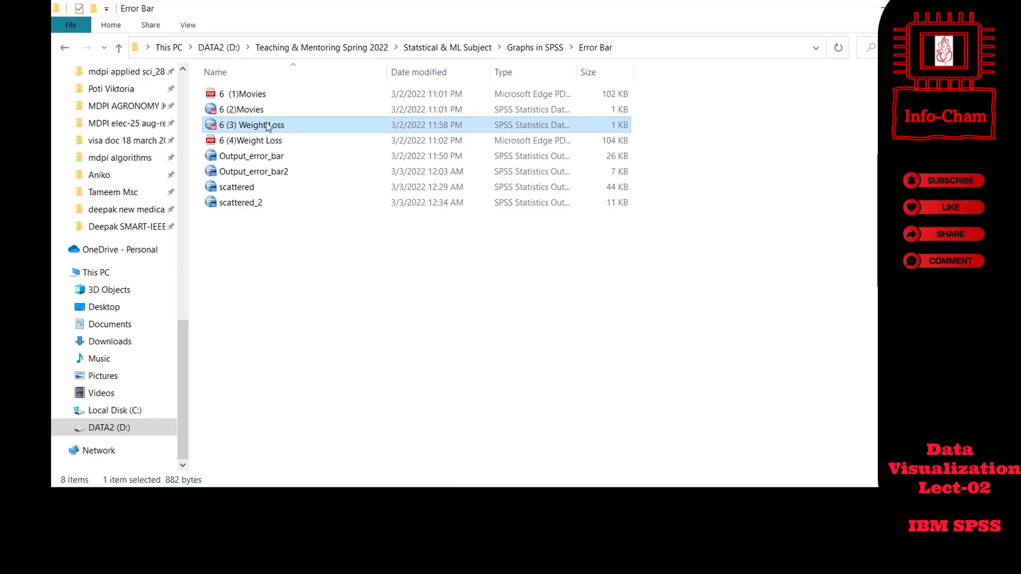
# - Reread the weight loss case study in the SML-3 presentation and examine case 1's baseline and monthly weights in the Weight Loss data
pyautogui.moveTo(631, 499)
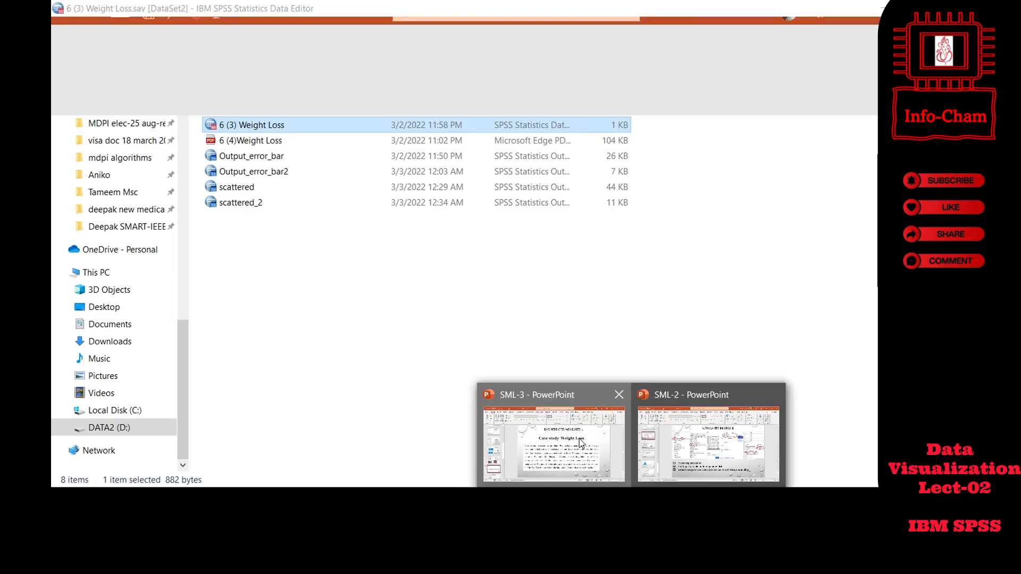
pyautogui.click(581, 443)
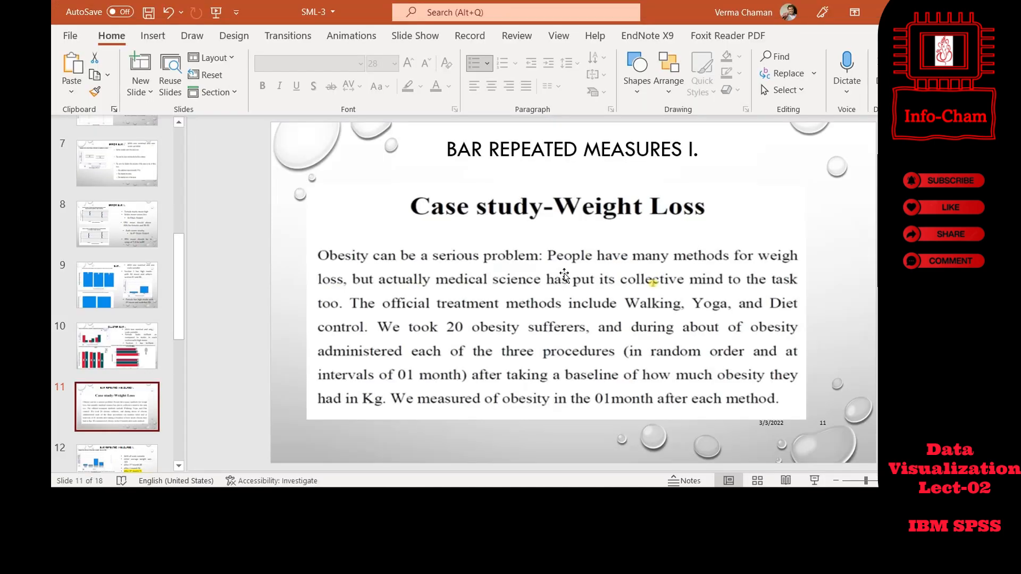
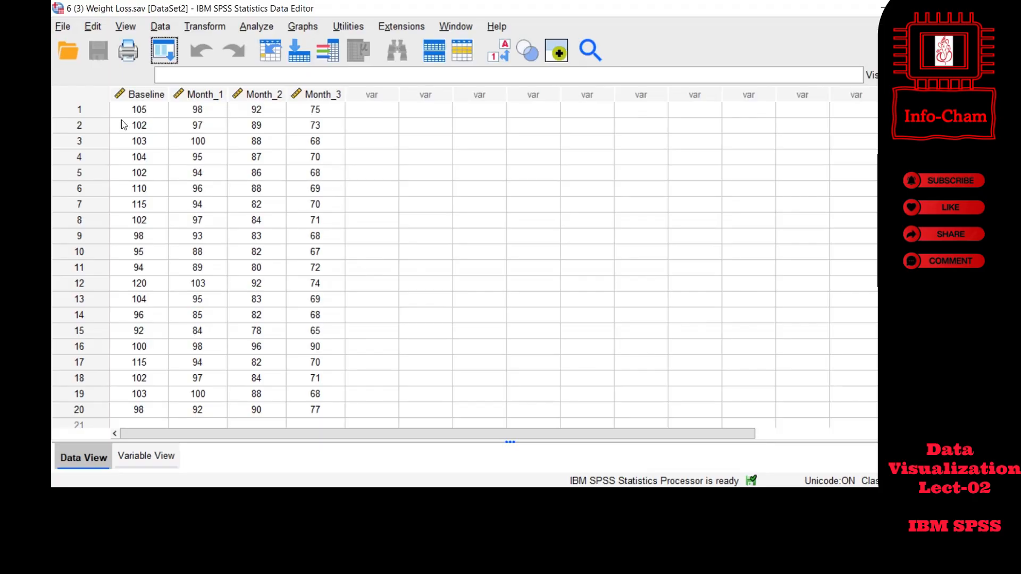
pyautogui.click(92, 110)
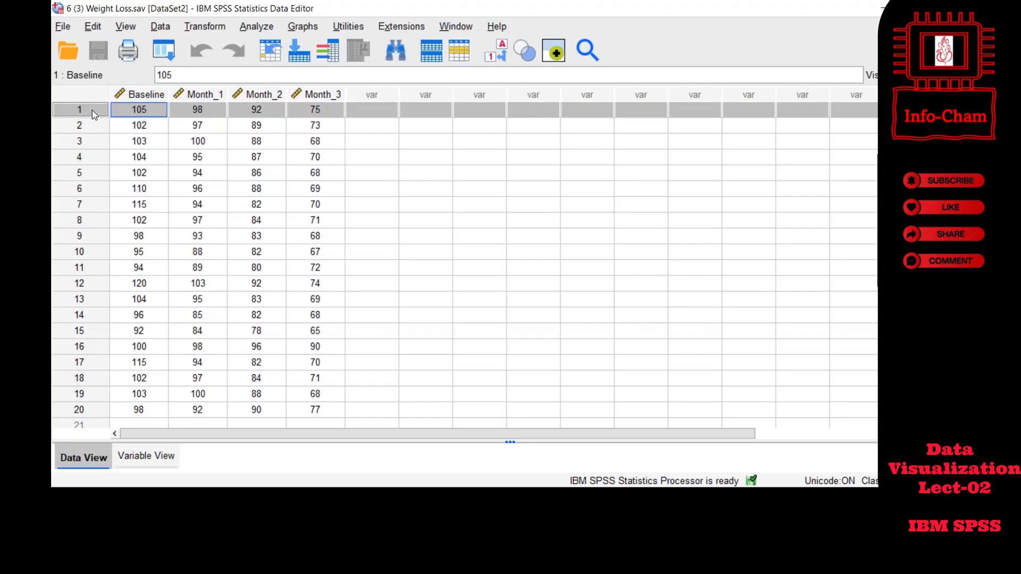
pyautogui.click(141, 110)
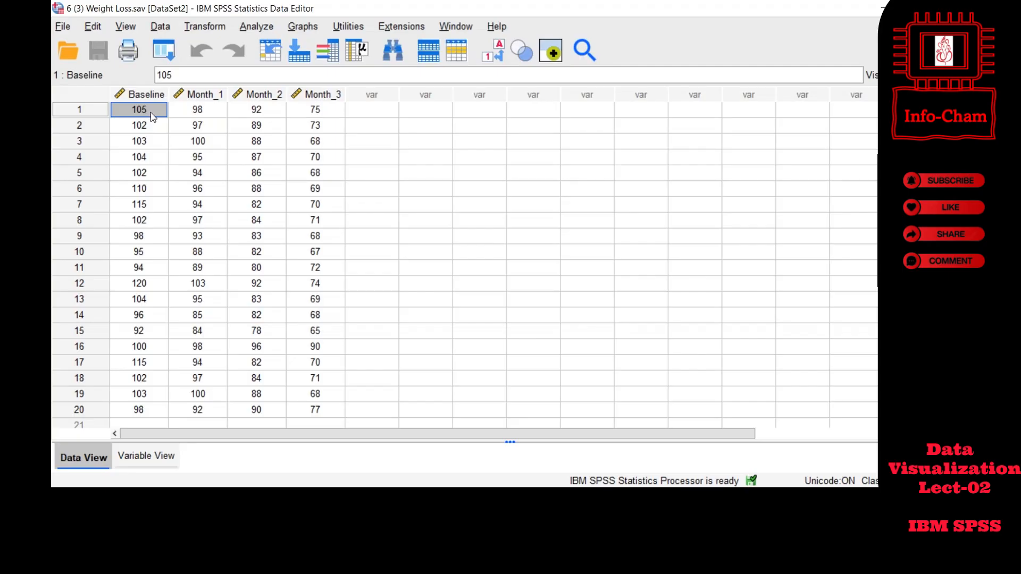
pyautogui.click(197, 114)
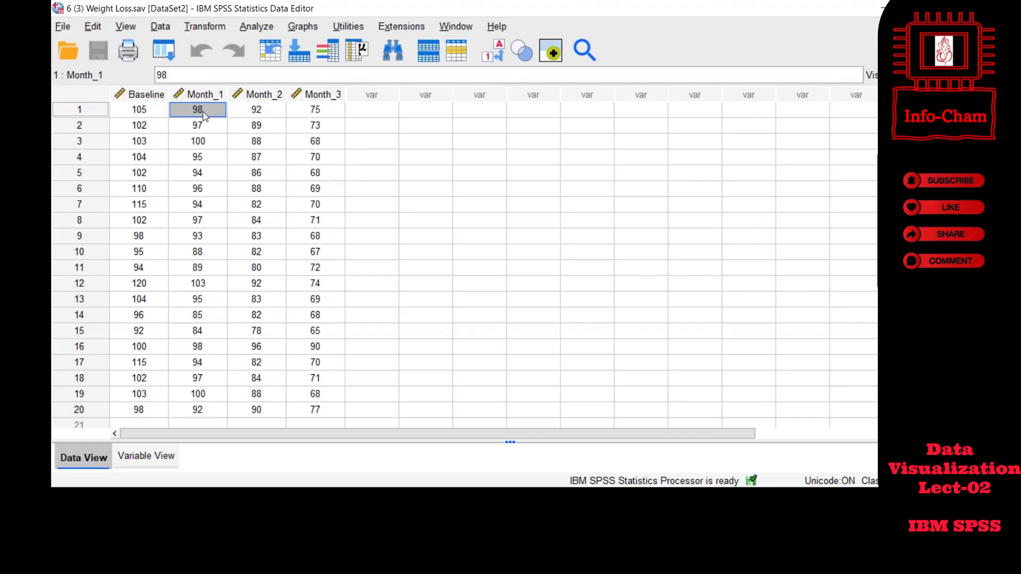
pyautogui.click(276, 117)
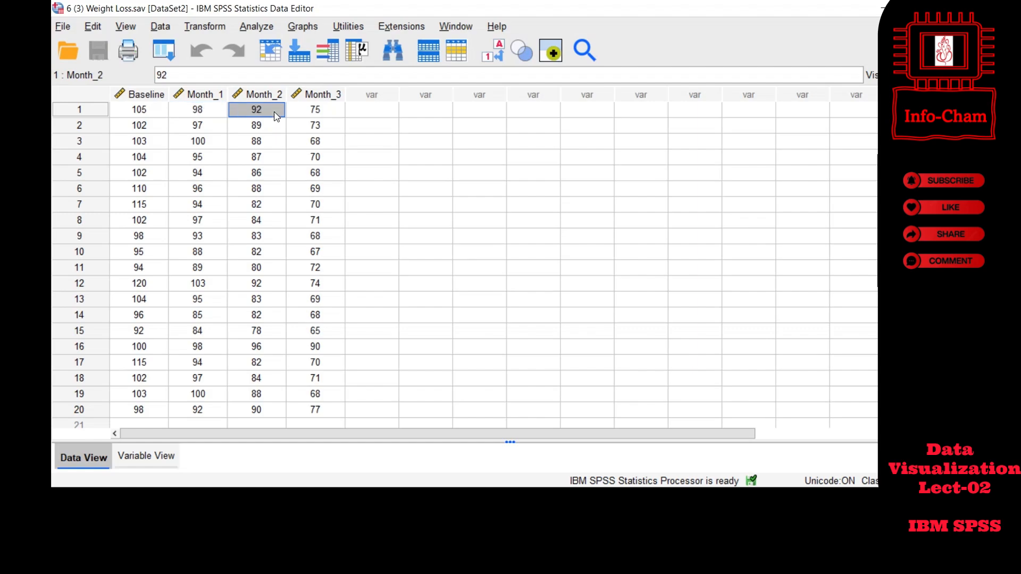
pyautogui.click(322, 114)
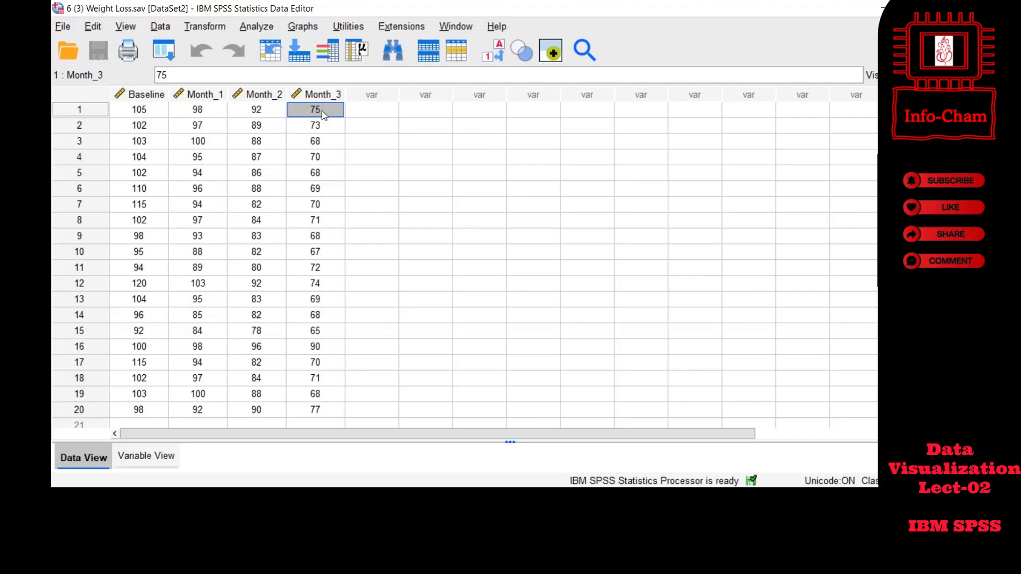
pyautogui.click(210, 114)
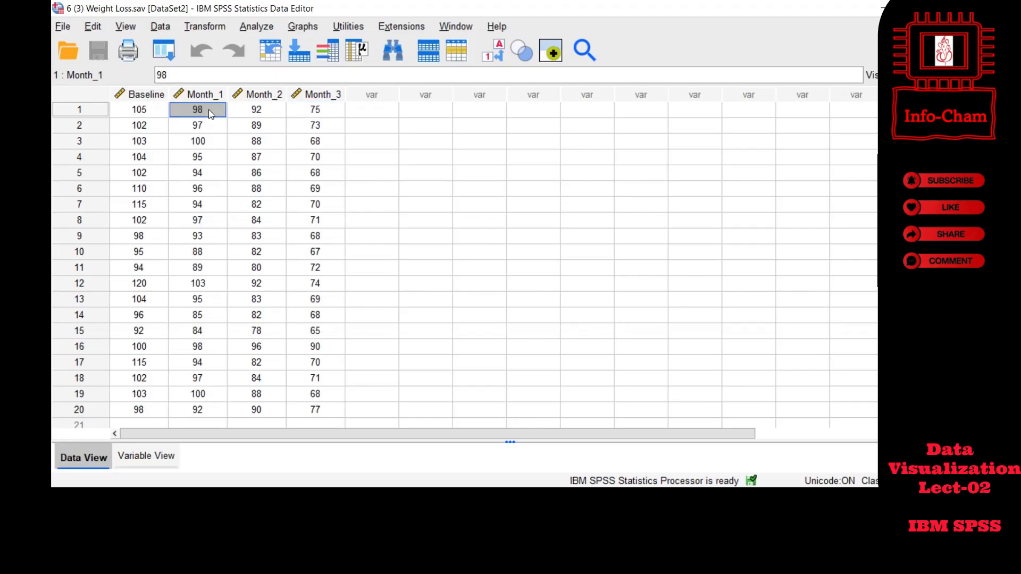
pyautogui.click(263, 114)
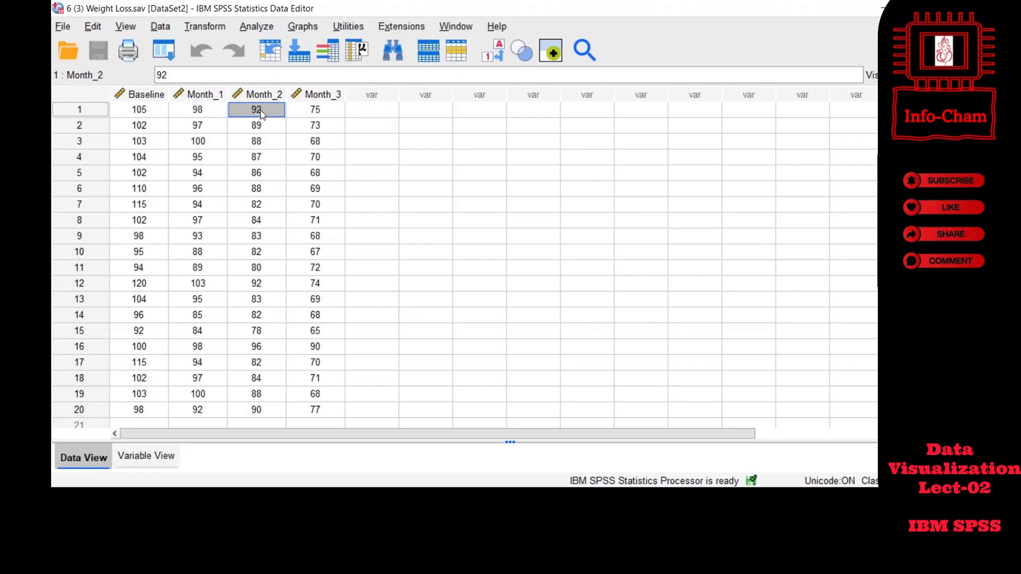
pyautogui.click(321, 110)
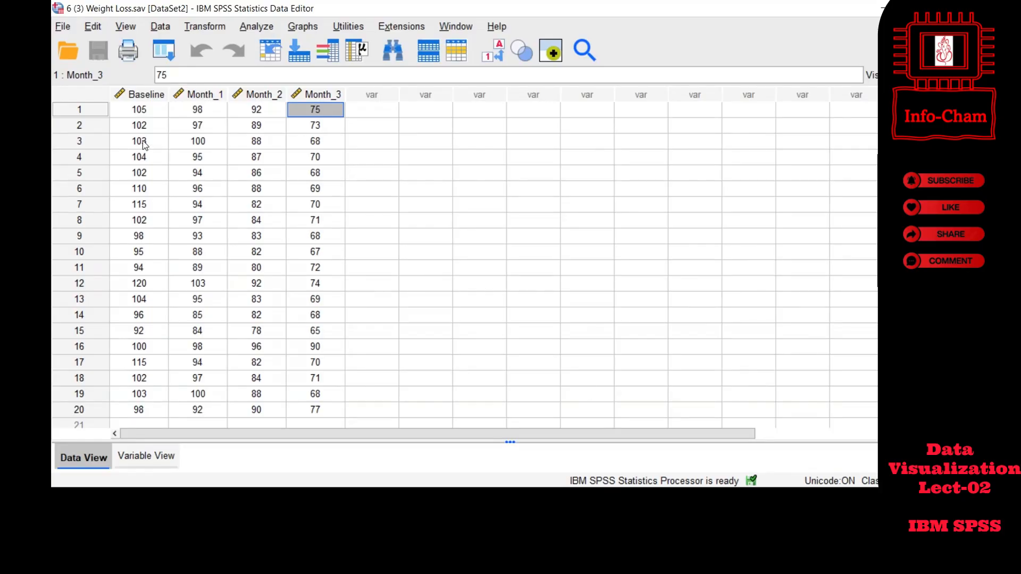
# - Examine the baseline, Month_1, Month_2 and Month_3 weights of case 20 in the Weight Loss data
pyautogui.scroll(-4, 145, 207)
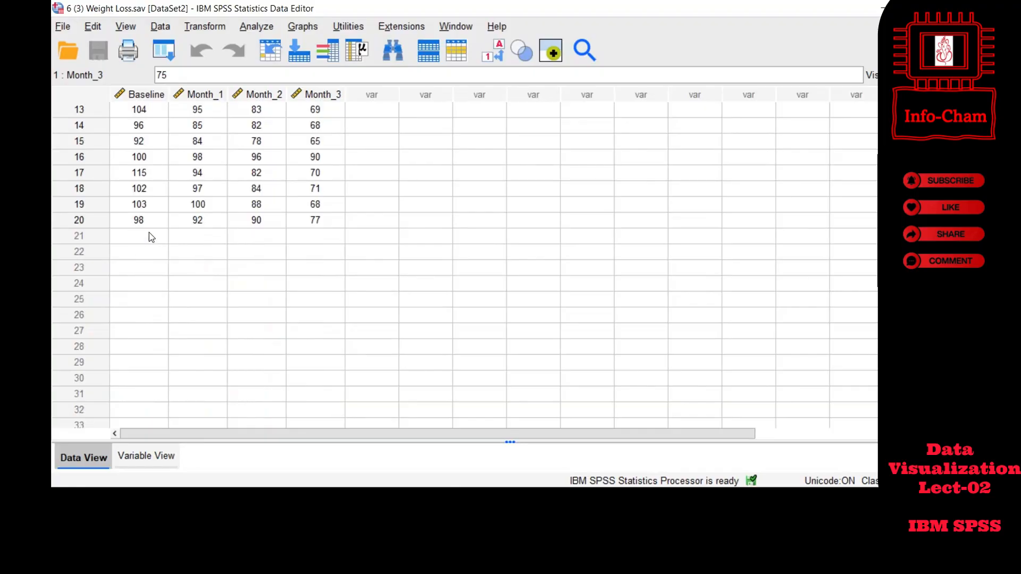
pyautogui.click(139, 224)
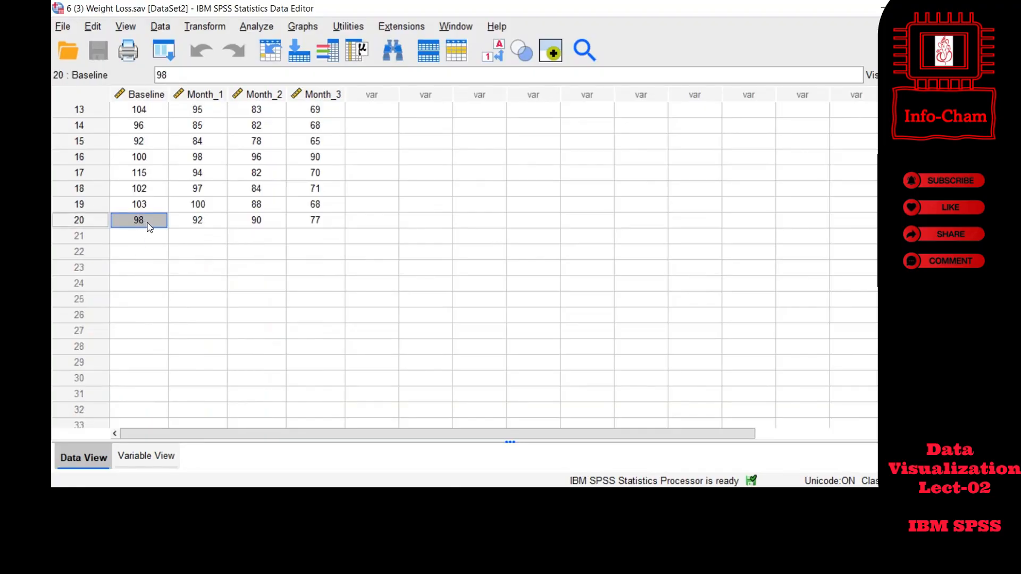
pyautogui.click(200, 224)
pyautogui.click(266, 223)
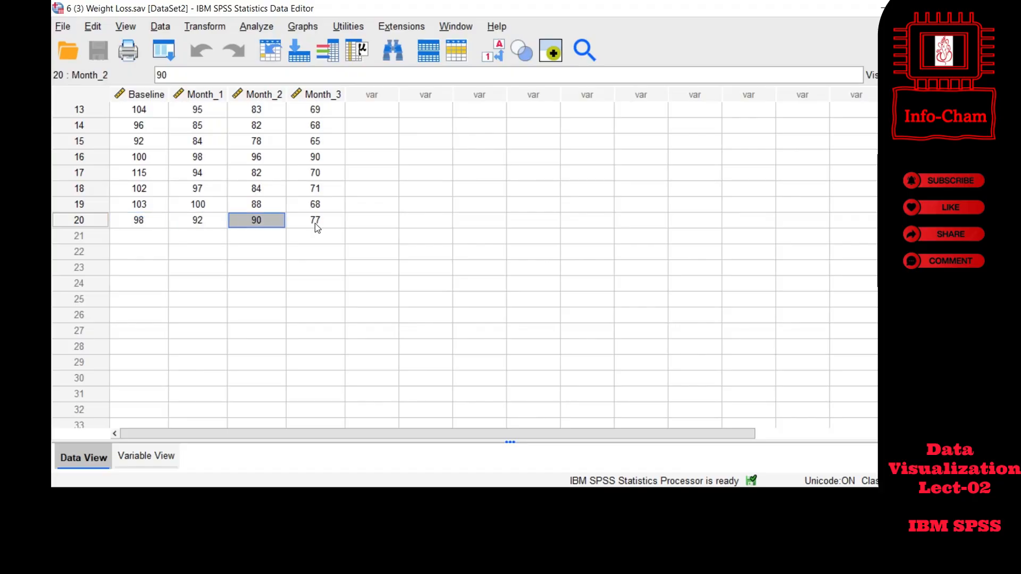
pyautogui.click(317, 225)
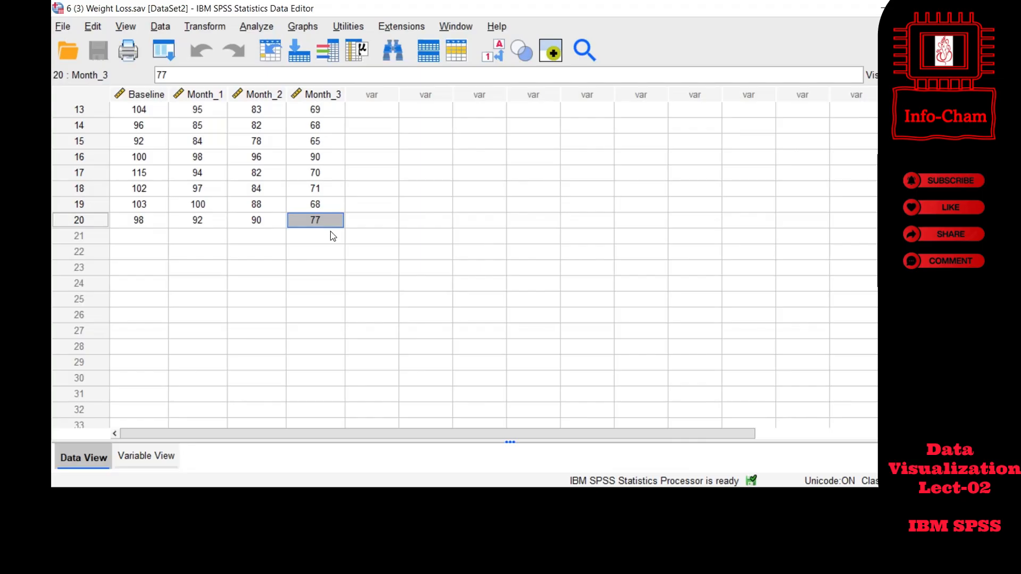
pyautogui.scroll(4, 335, 235)
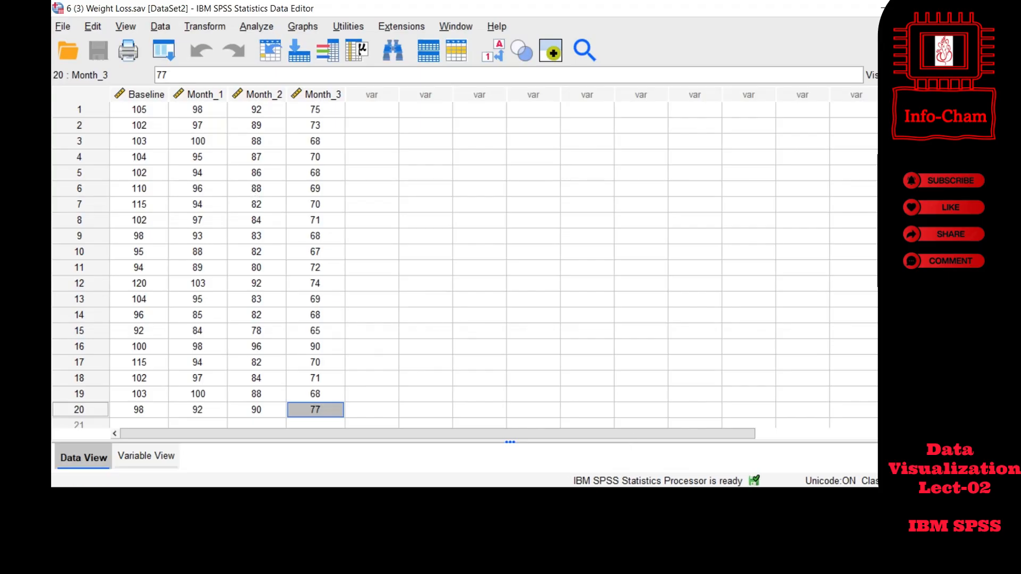
# - Switch to the SML-3 presentation and view slide 12, Bar Repeated Measures II
pyautogui.moveTo(631, 497)
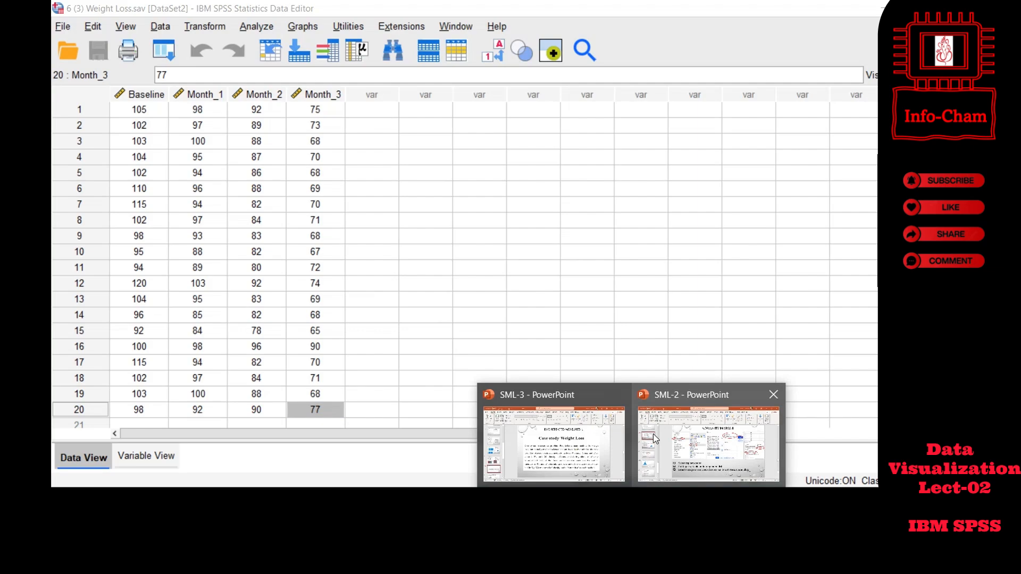
pyautogui.click(553, 444)
pyautogui.moveTo(179, 322); pyautogui.dragTo(168, 359)
pyautogui.click(123, 340)
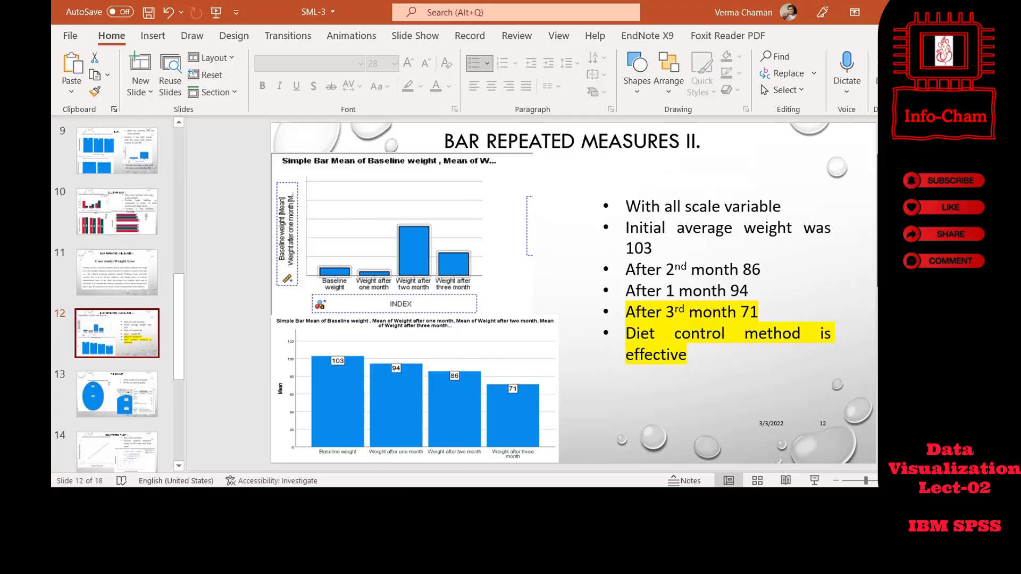
# - Switch to the SPSS output viewer and open the Chart Builder for the Weight Loss variables
pyautogui.click(742, 500)
pyautogui.click(707, 449)
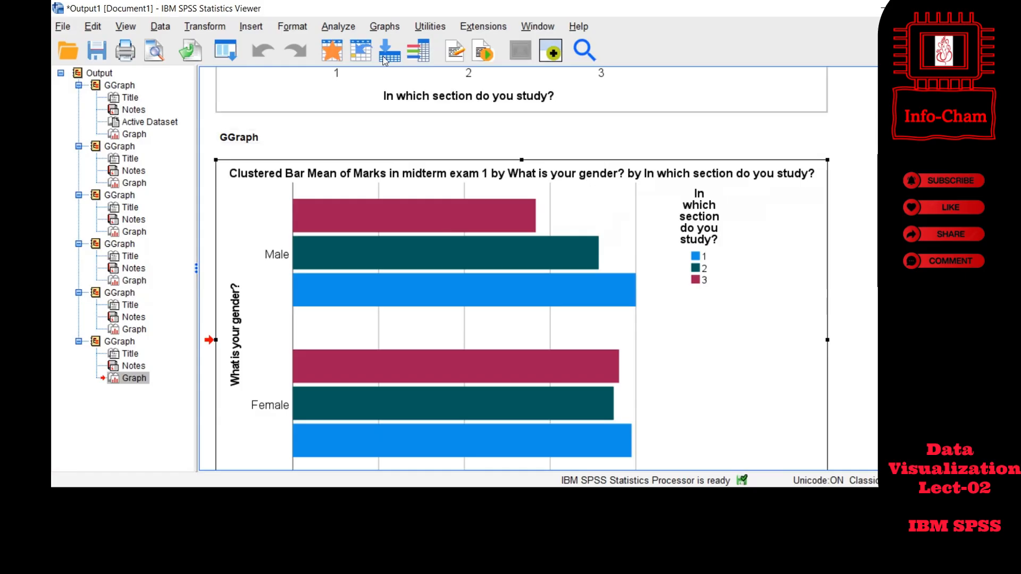
pyautogui.click(384, 26)
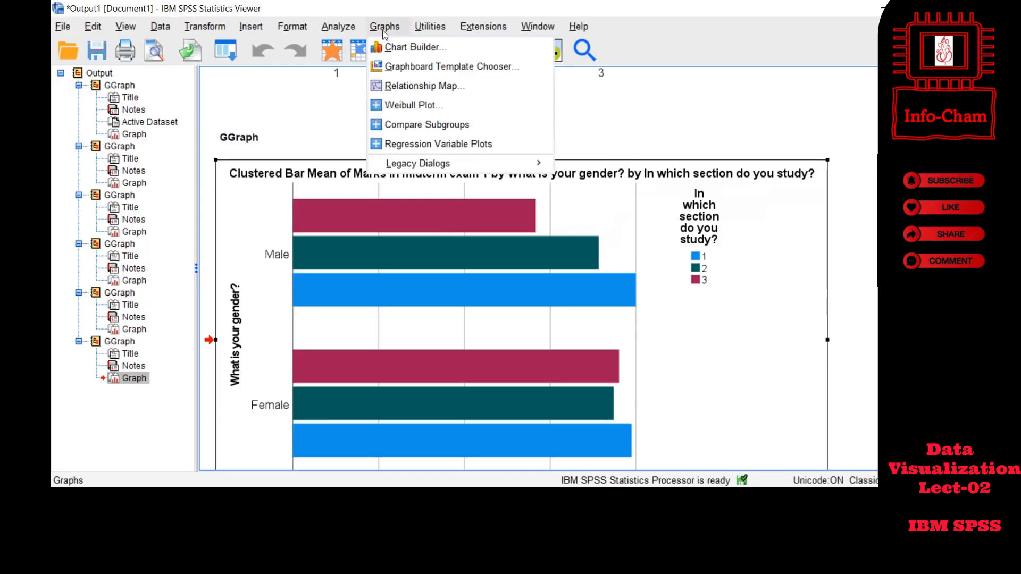
pyautogui.click(414, 47)
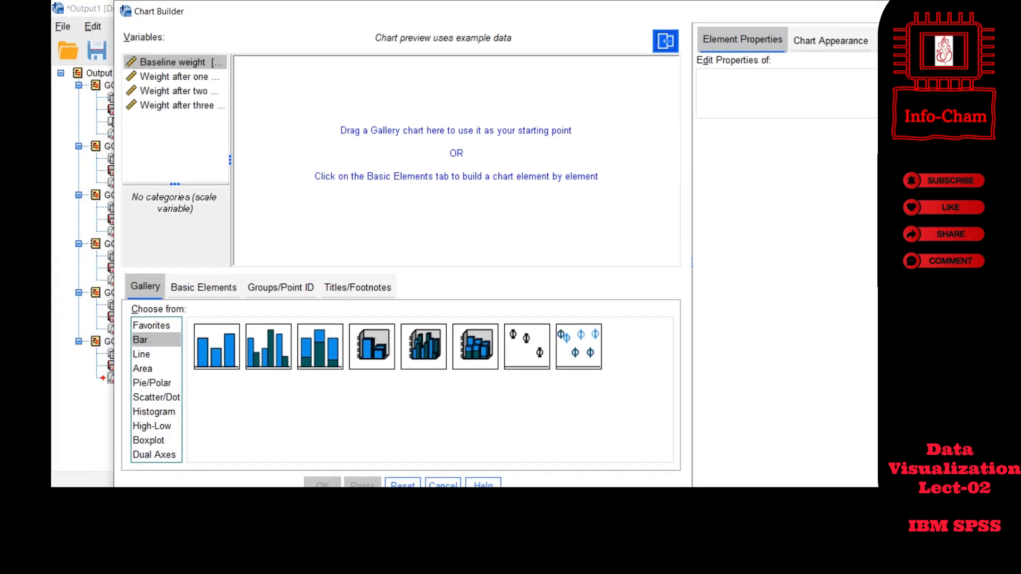
# - Compare slide 12 of SML-3 with the Weight Loss data and select the bullet "With all scale variable" on the slide
pyautogui.click(631, 500)
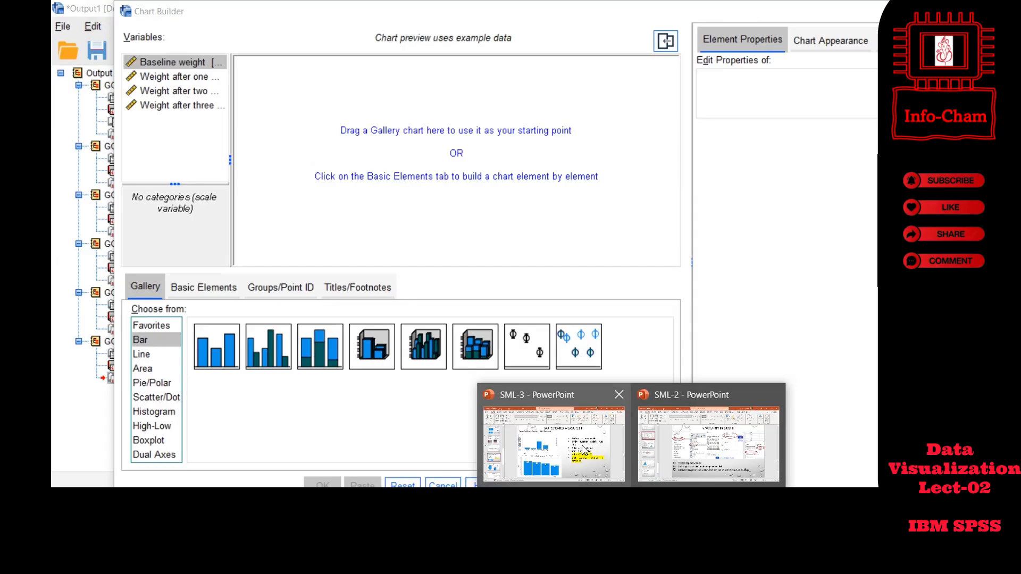
pyautogui.click(584, 449)
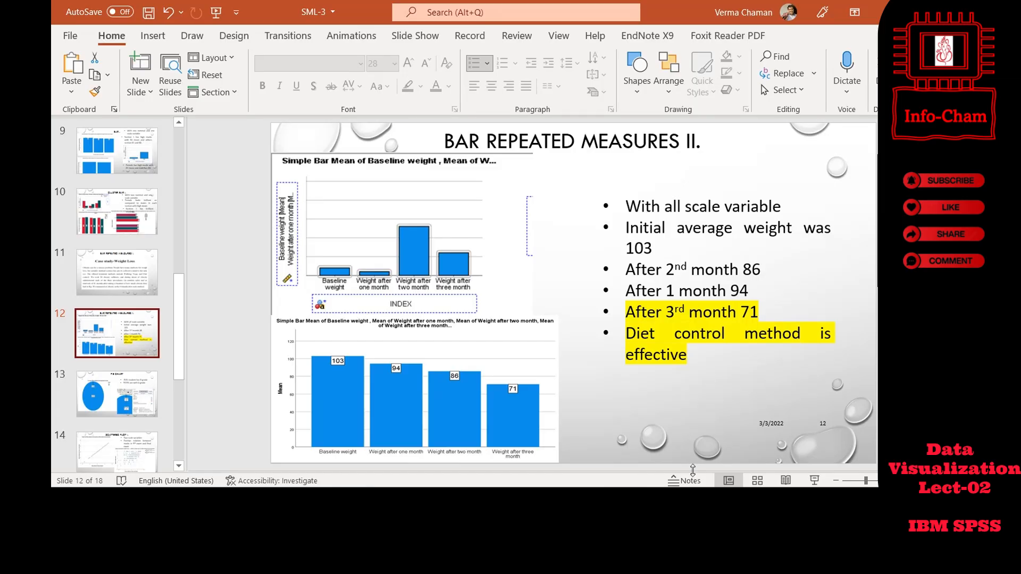
pyautogui.moveTo(593, 447)
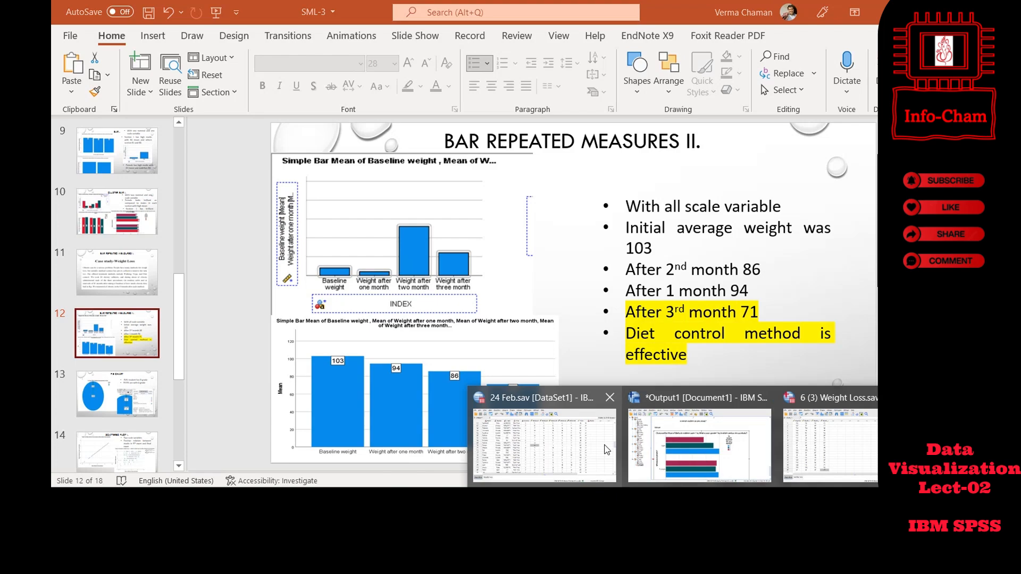
pyautogui.click(829, 444)
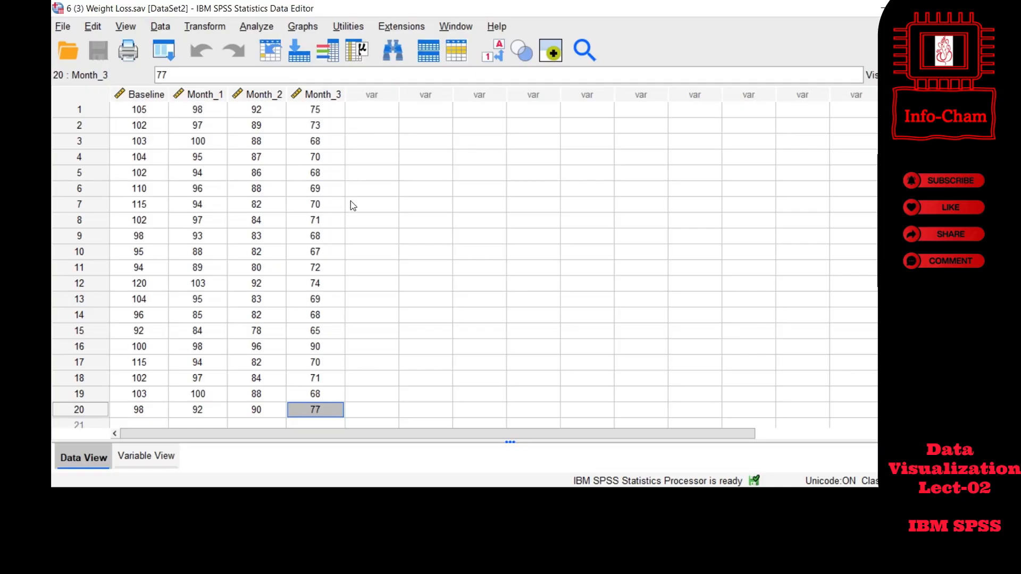
pyautogui.hotkey('alt', 'Tab')
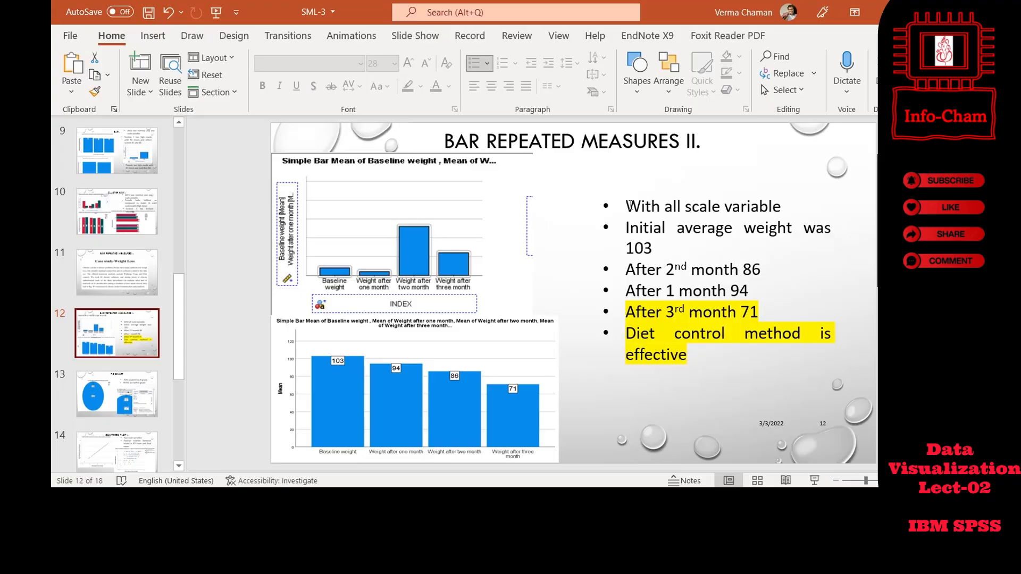
pyautogui.moveTo(641, 206); pyautogui.dragTo(769, 206)
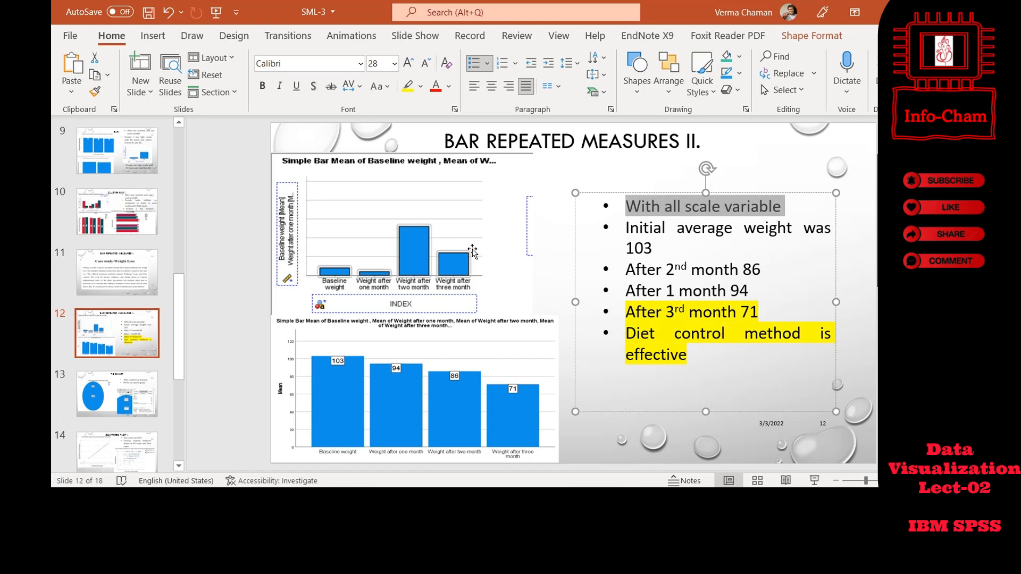
# - Check the scale variables in the Weight Loss data and return to the SPSS Chart Builder
pyautogui.hotkey('alt', 'Tab')
pyautogui.click(701, 498)
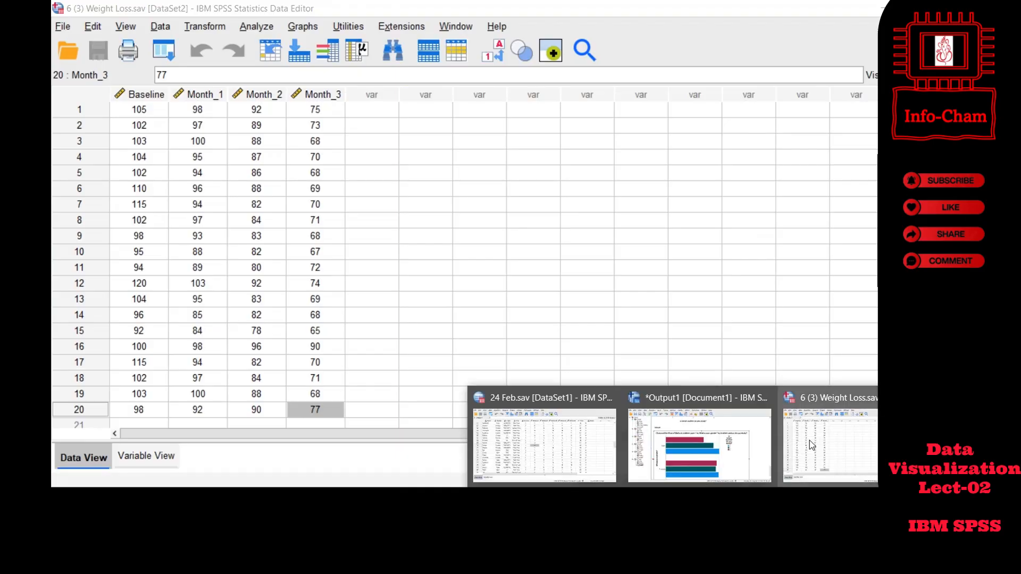
pyautogui.click(811, 445)
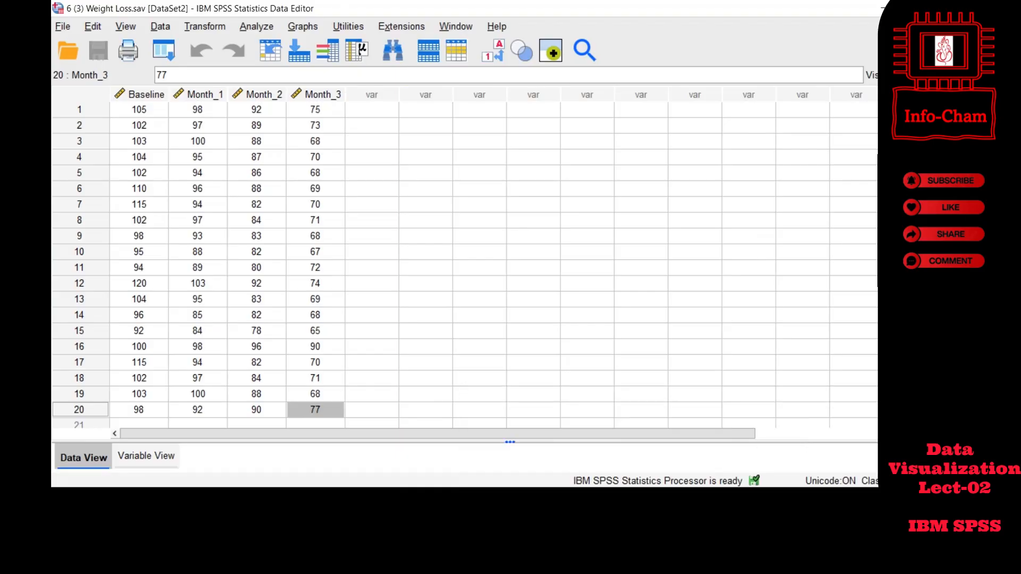
pyautogui.click(701, 499)
pyautogui.click(664, 437)
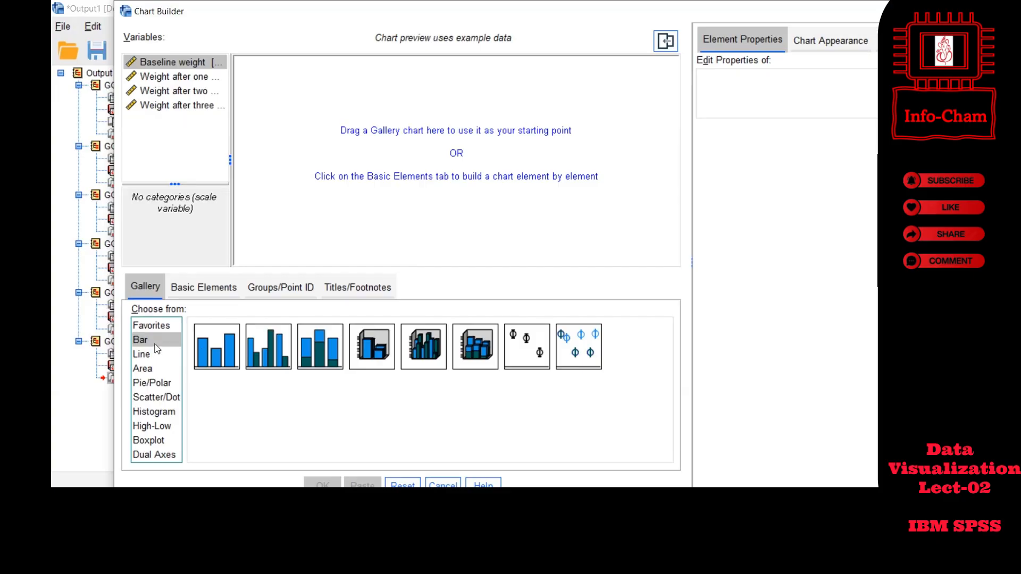
# - Start a simple bar chart and try to assign all four weight variables to the X axis
pyautogui.click(219, 352)
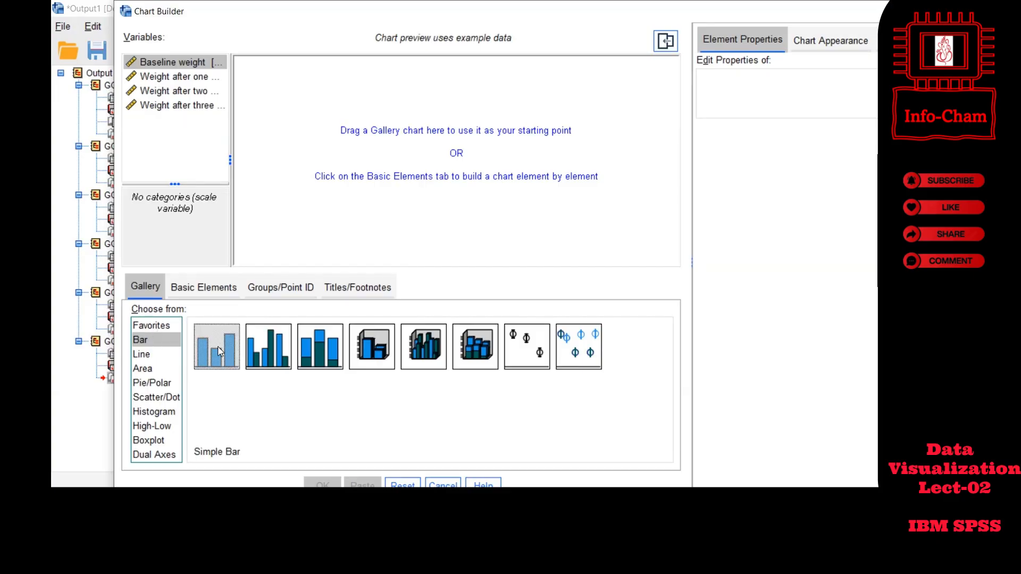
pyautogui.doubleClick(219, 352)
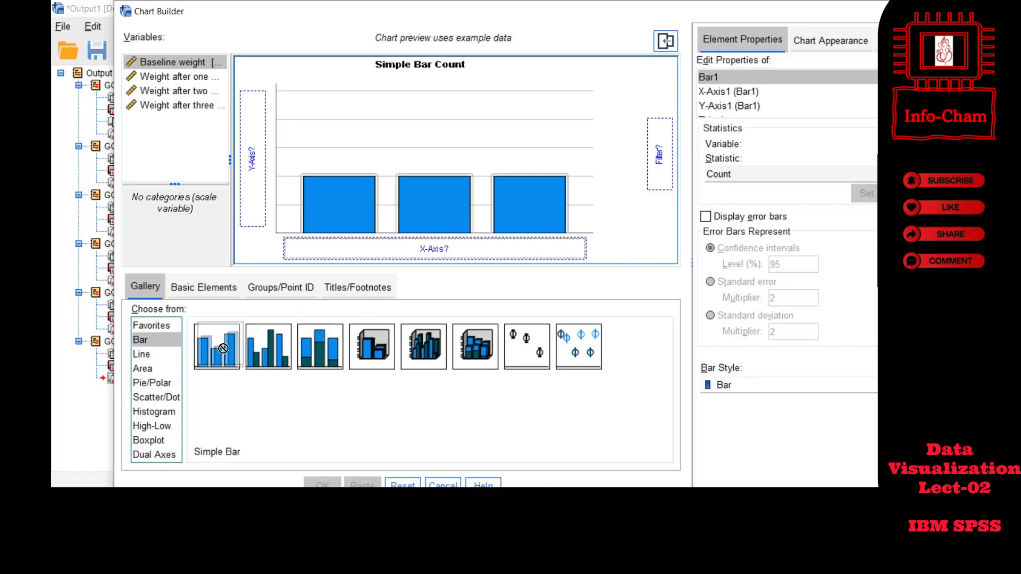
pyautogui.click(153, 72)
pyautogui.click(156, 63)
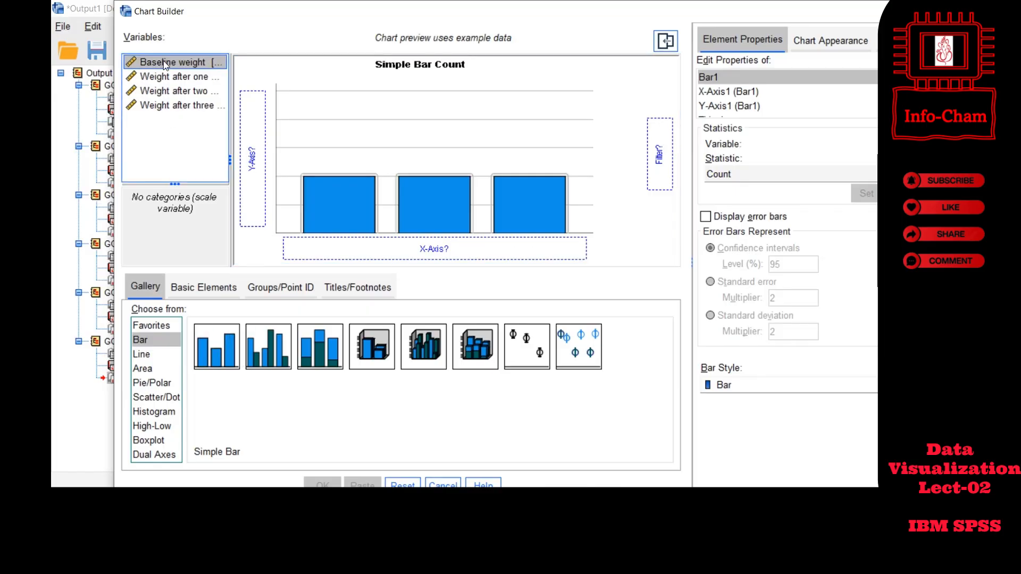
pyautogui.hotkey('shift', 'Down')
pyautogui.hotkey('shift', 'Down')
pyautogui.hotkey('shift', 'Down')
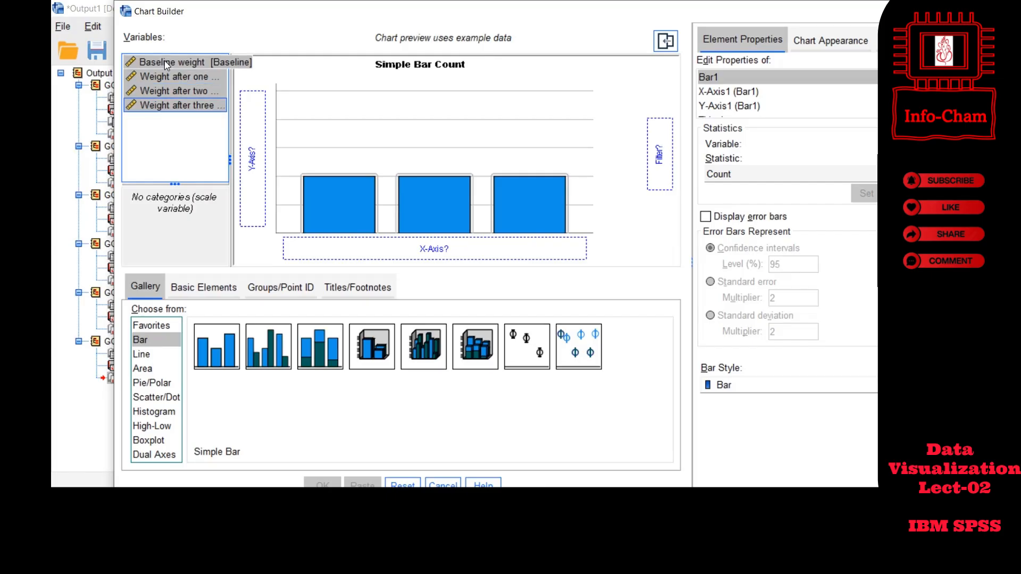
pyautogui.moveTo(165, 61); pyautogui.dragTo(392, 245)
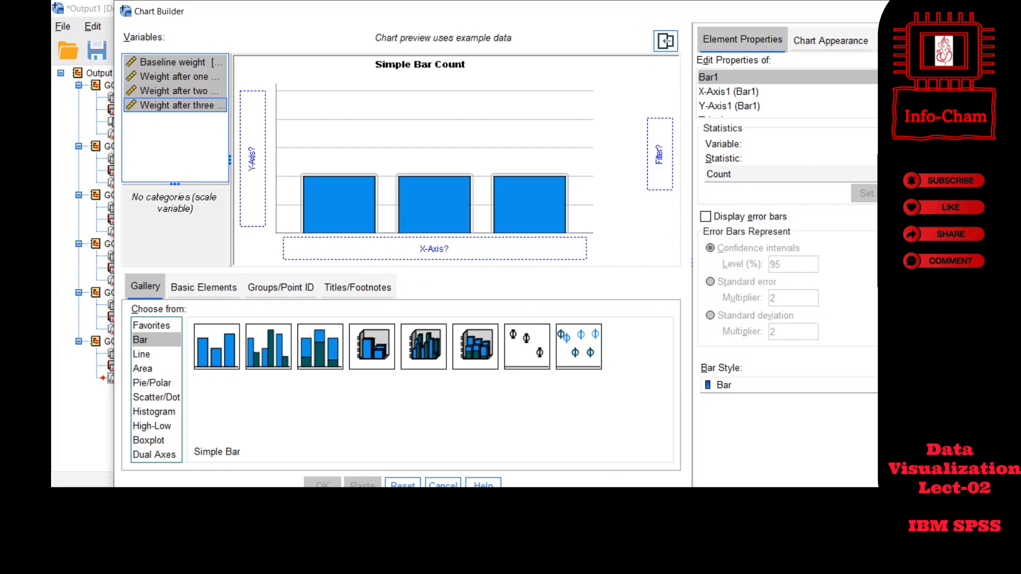
# - Switch to the SML-3 presentation to check the axis setup on slide 12, and return to the SPSS Chart Builder
pyautogui.click(631, 499)
pyautogui.click(550, 436)
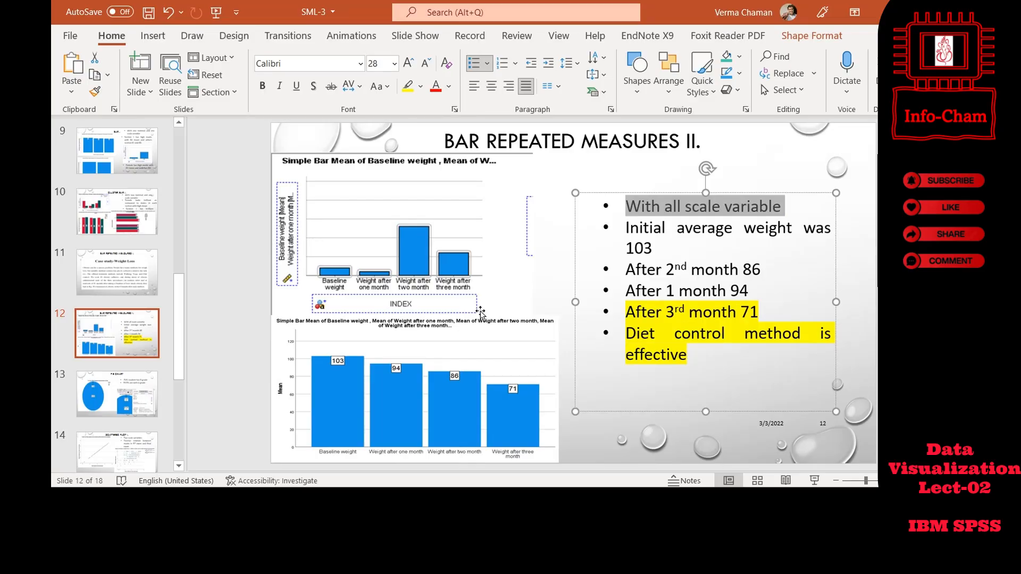
pyautogui.hotkey('alt', 'Tab')
# - Try to assign the variables for weight after one, two and three months to the X axis of the simple bar chart
pyautogui.click(189, 142)
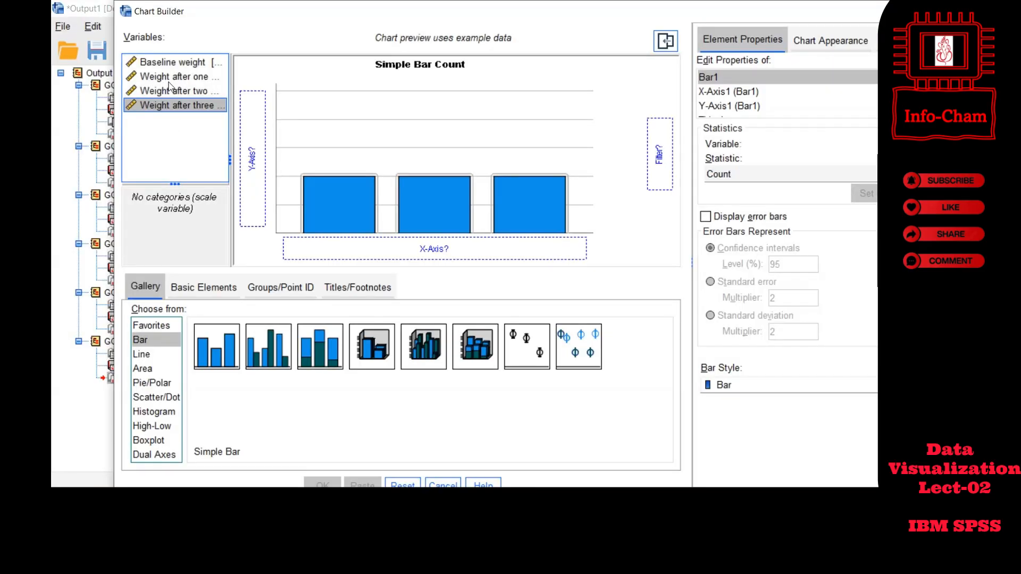
pyautogui.click(191, 76)
pyautogui.hotkey('shift', 'Down')
pyautogui.hotkey('shift', 'Down')
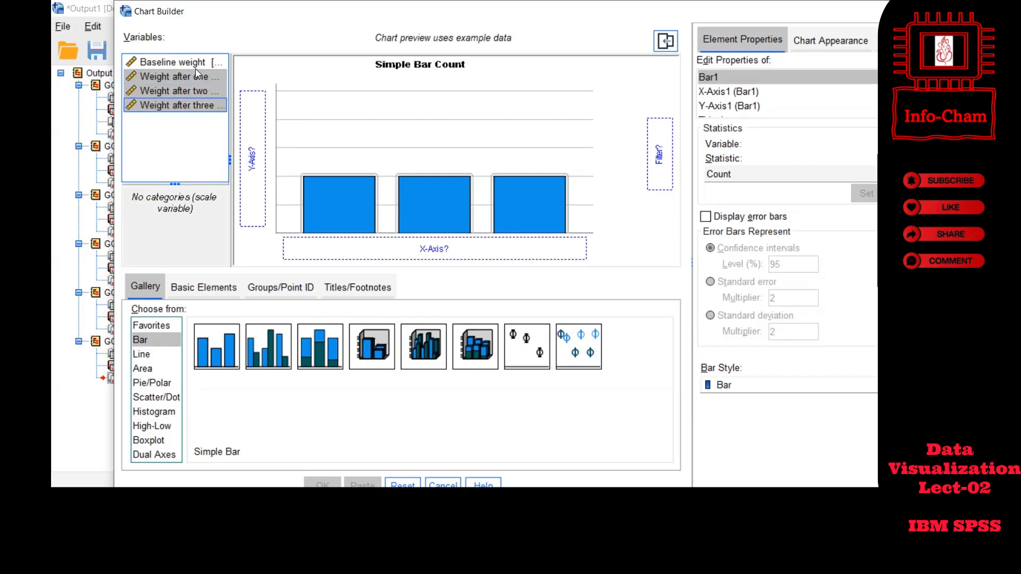
pyautogui.moveTo(160, 76); pyautogui.dragTo(378, 241)
# - Reset the Chart Builder and start a clustered bar chart
pyautogui.click(276, 352)
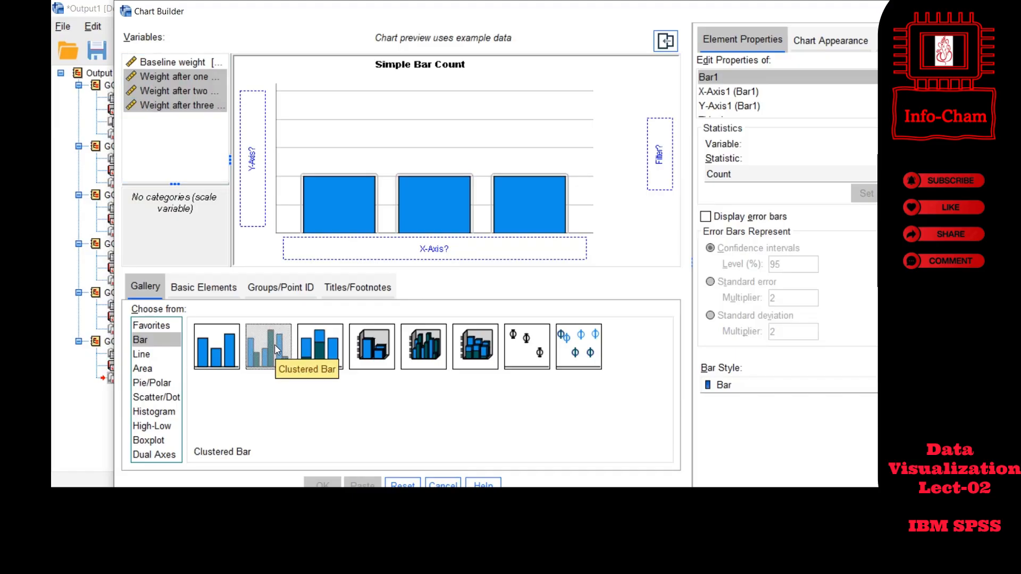
pyautogui.doubleClick(276, 350)
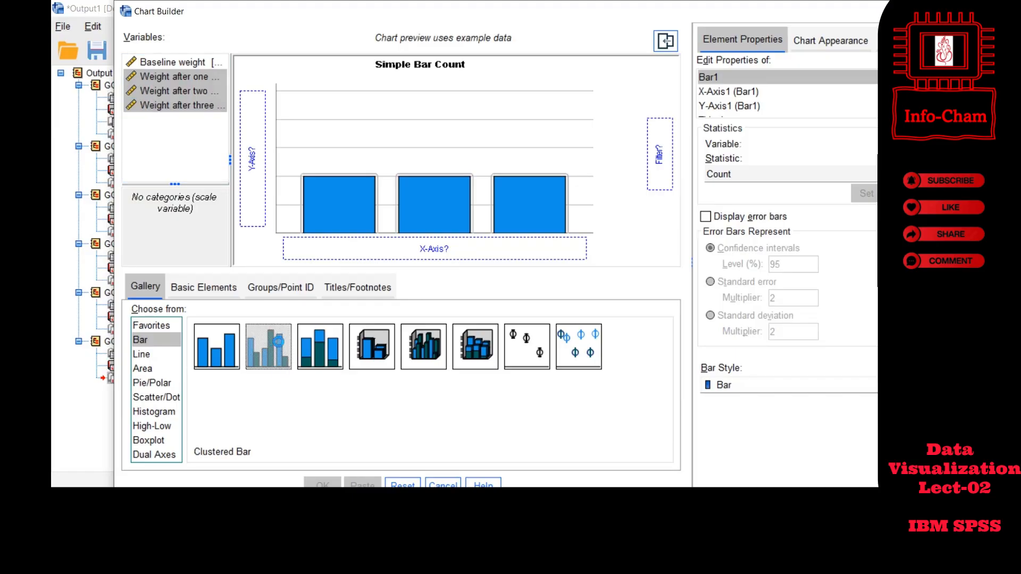
pyautogui.click(400, 485)
pyautogui.moveTo(276, 348); pyautogui.dragTo(290, 240)
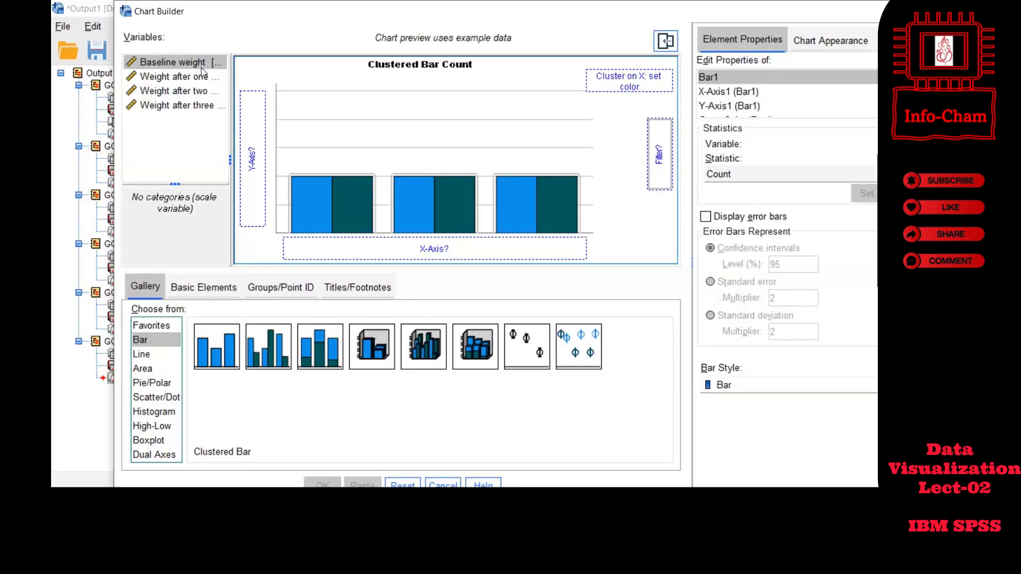
# - Try to assign all four weight variables to the clustered bar chart's X axis, and reset the Chart Builder
pyautogui.click(170, 77)
pyautogui.click(162, 65)
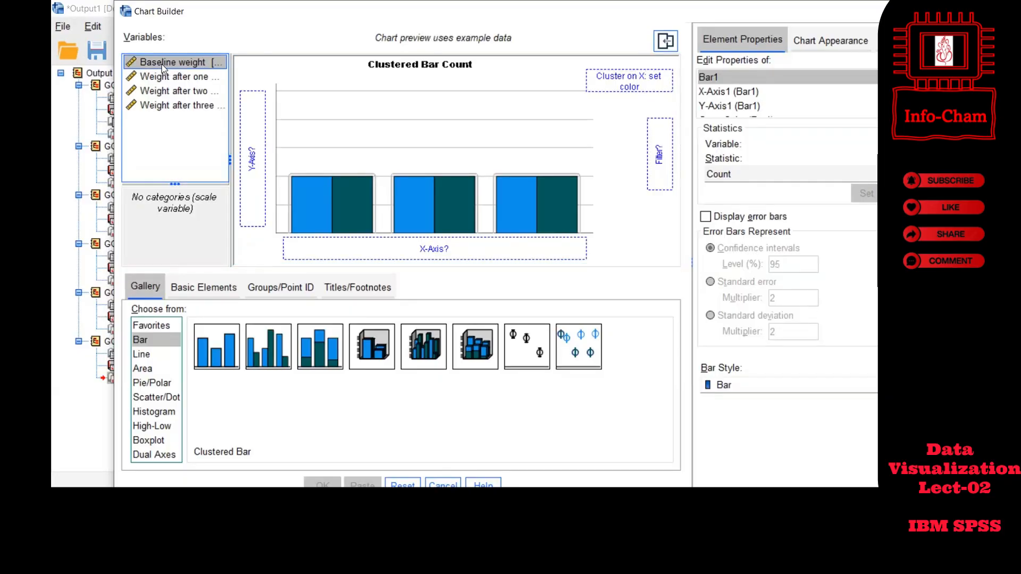
pyautogui.hotkey('shift', 'Down')
pyautogui.hotkey('shift', 'Down')
pyautogui.hotkey('shift', 'Down')
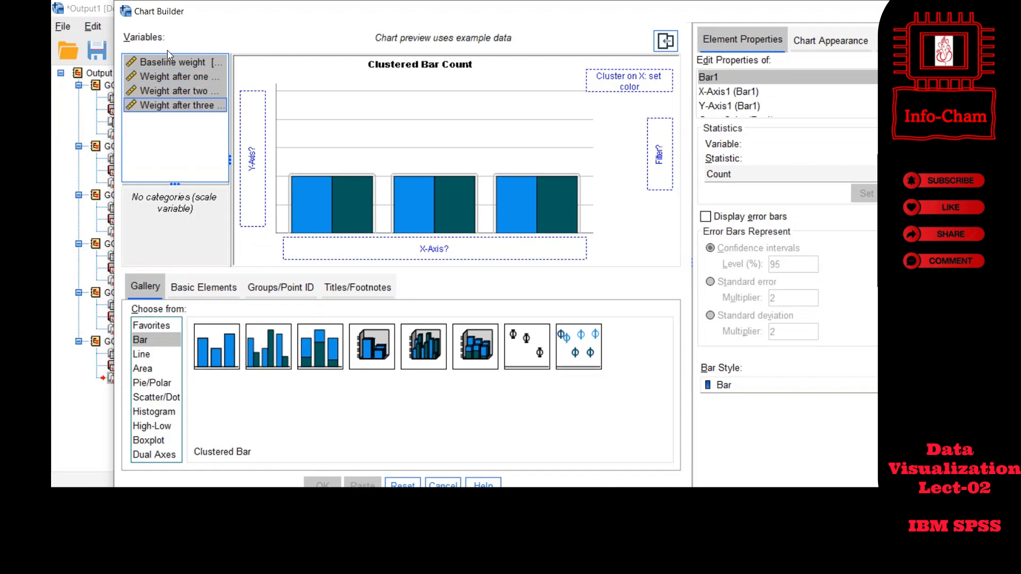
pyautogui.moveTo(172, 67); pyautogui.dragTo(348, 243)
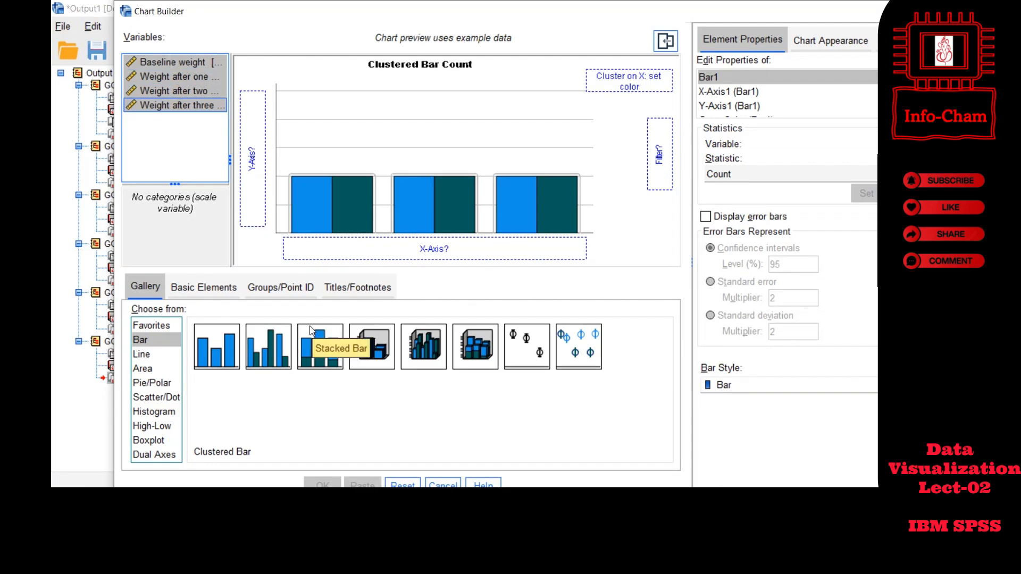
pyautogui.click(400, 482)
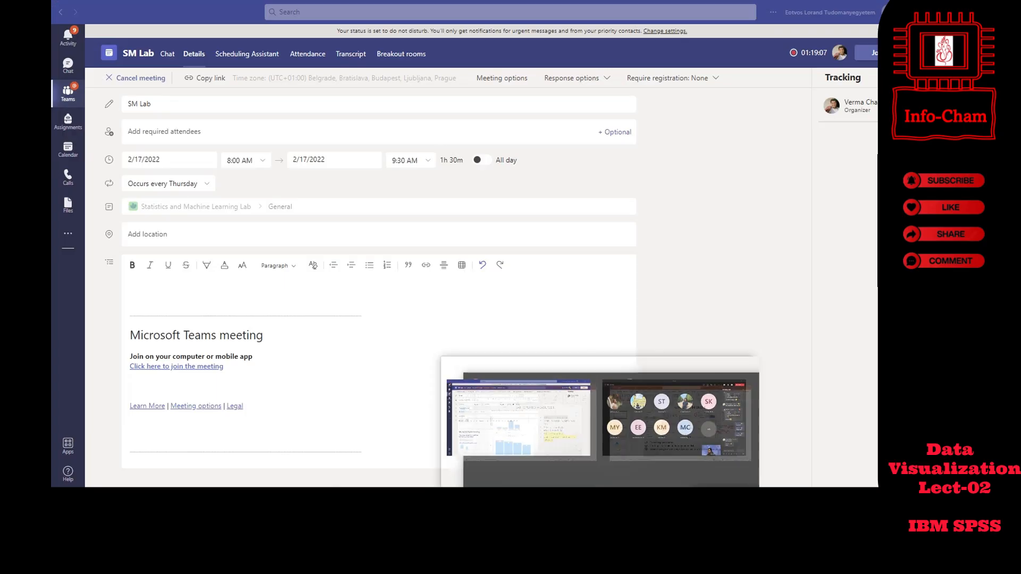
# - Review the example charts on slide 12 of SML-3 and switch back to the SPSS Chart Builder
pyautogui.click(581, 463)
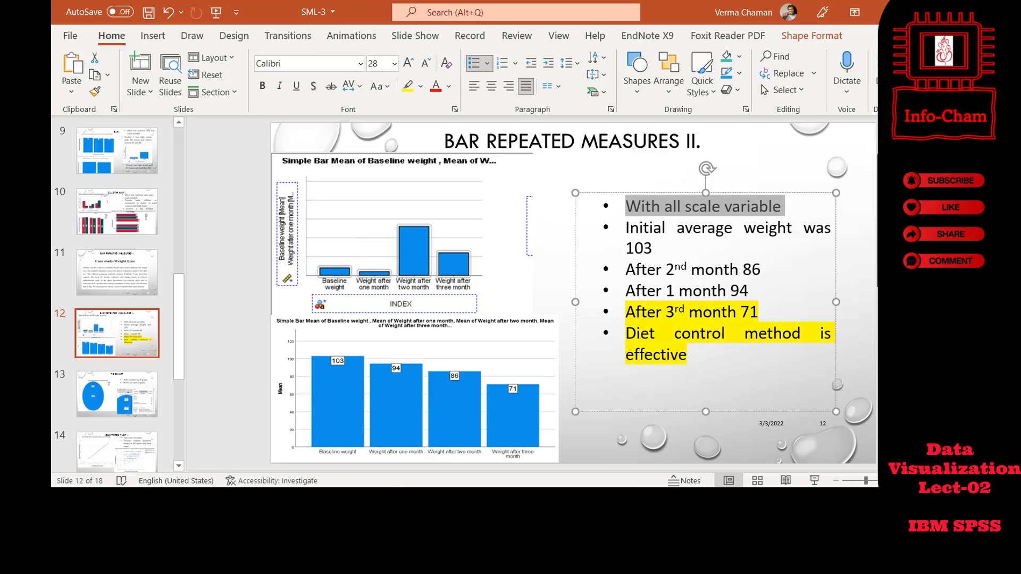
pyautogui.click(700, 494)
pyautogui.click(700, 468)
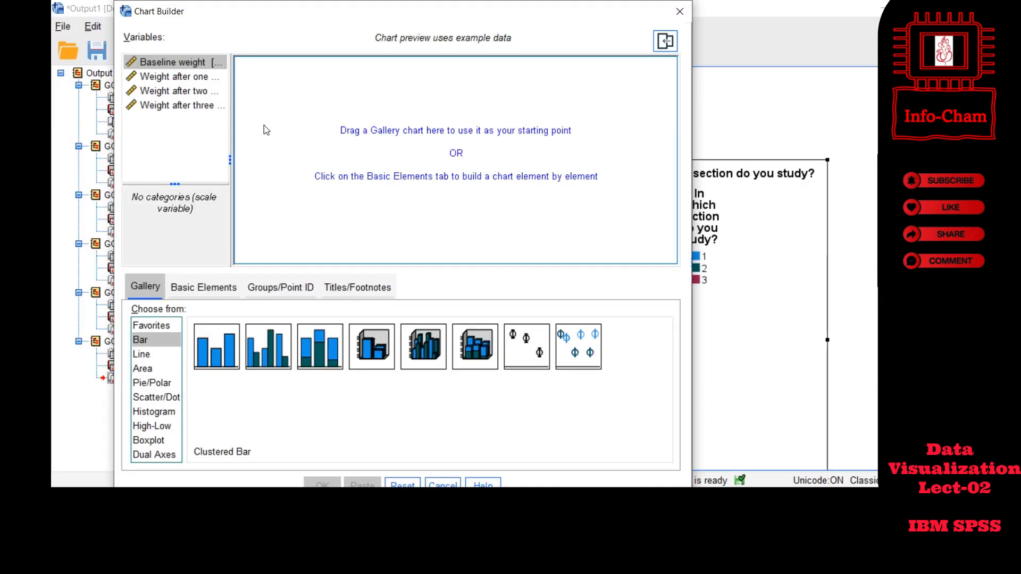
# - Start a simple bar chart again and consult the repeated measures example in the SML-3 presentation
pyautogui.click(161, 355)
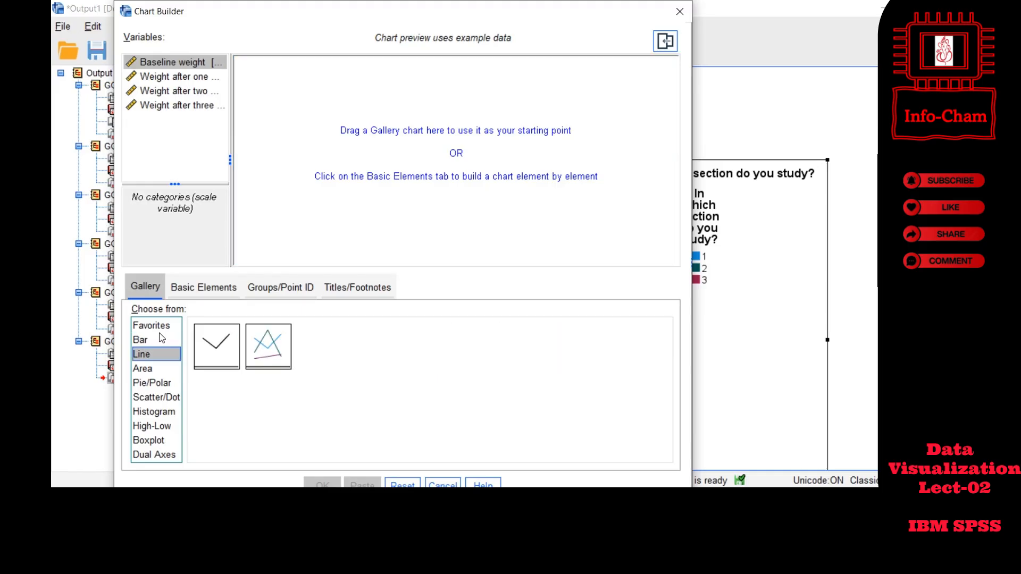
pyautogui.click(162, 339)
pyautogui.moveTo(216, 347); pyautogui.dragTo(307, 229)
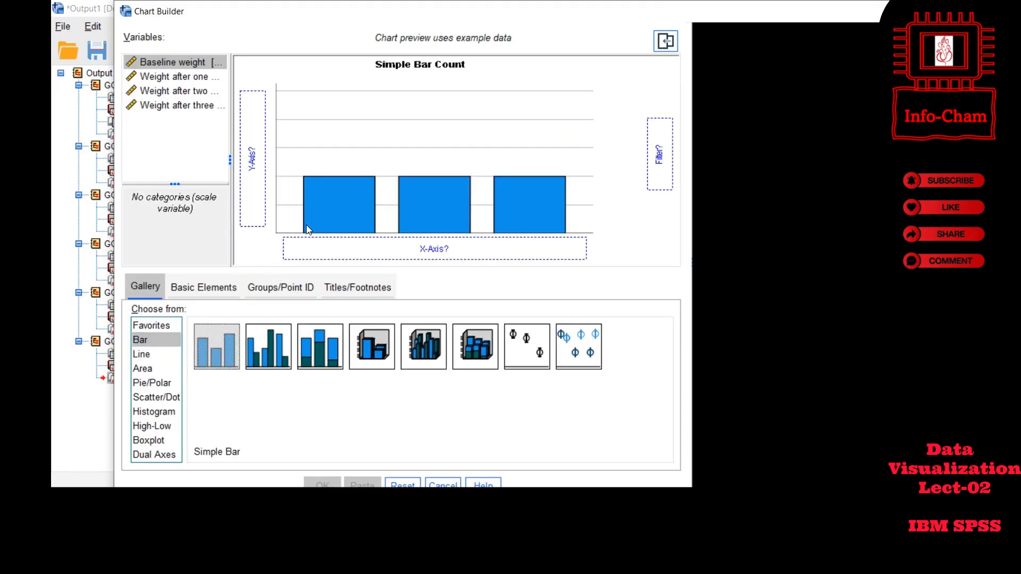
pyautogui.click(179, 80)
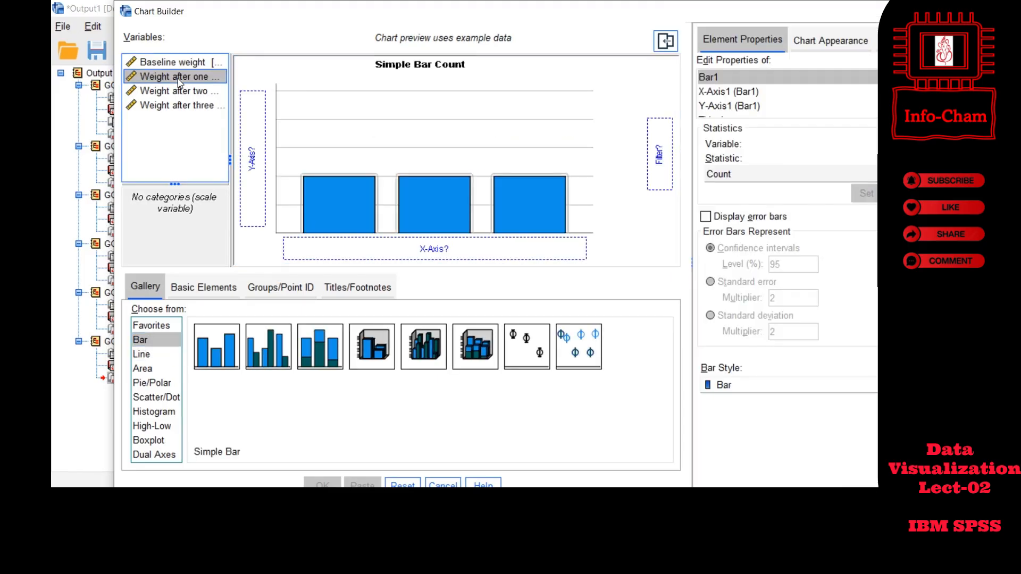
pyautogui.click(631, 499)
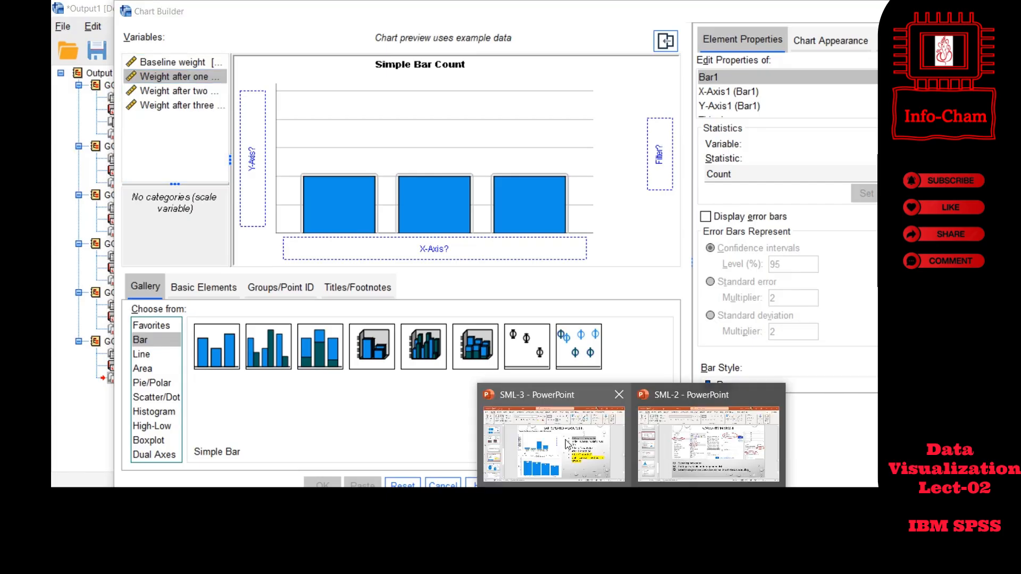
pyautogui.click(554, 444)
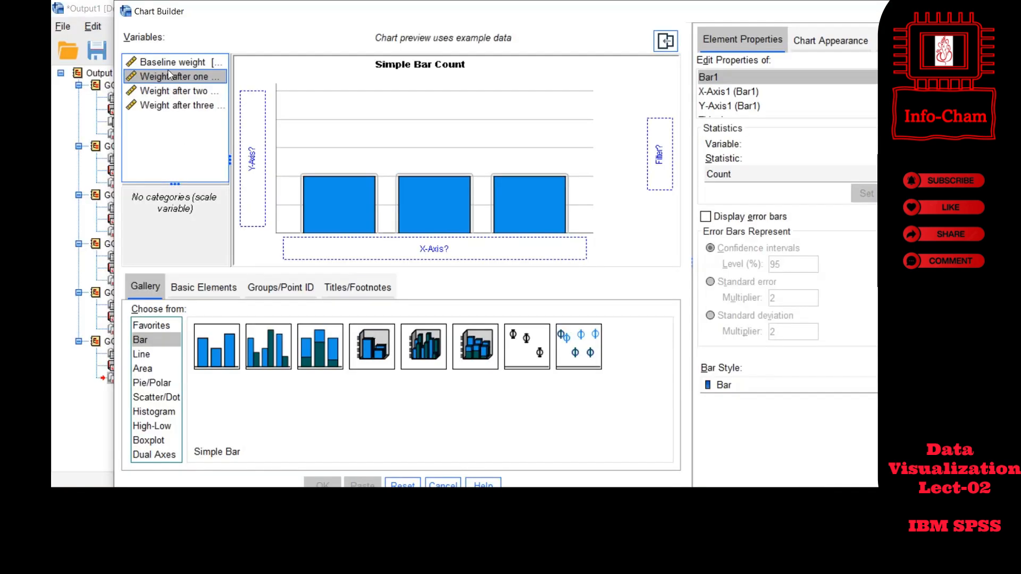
# - Try Baseline weight and Weight after one month in turn on the X axis, and reset the Chart Builder
pyautogui.click(167, 63)
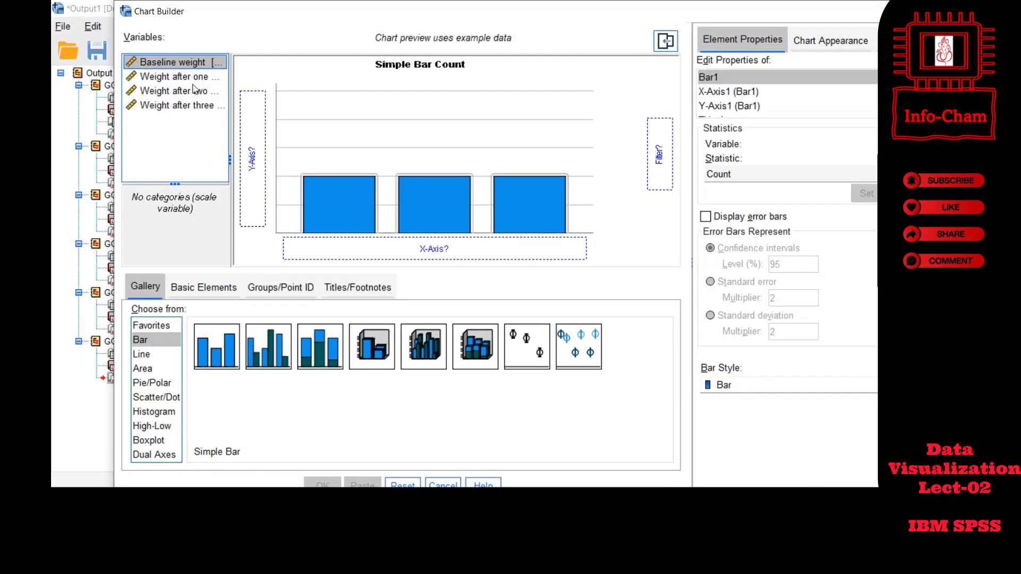
pyautogui.moveTo(194, 89); pyautogui.dragTo(349, 242)
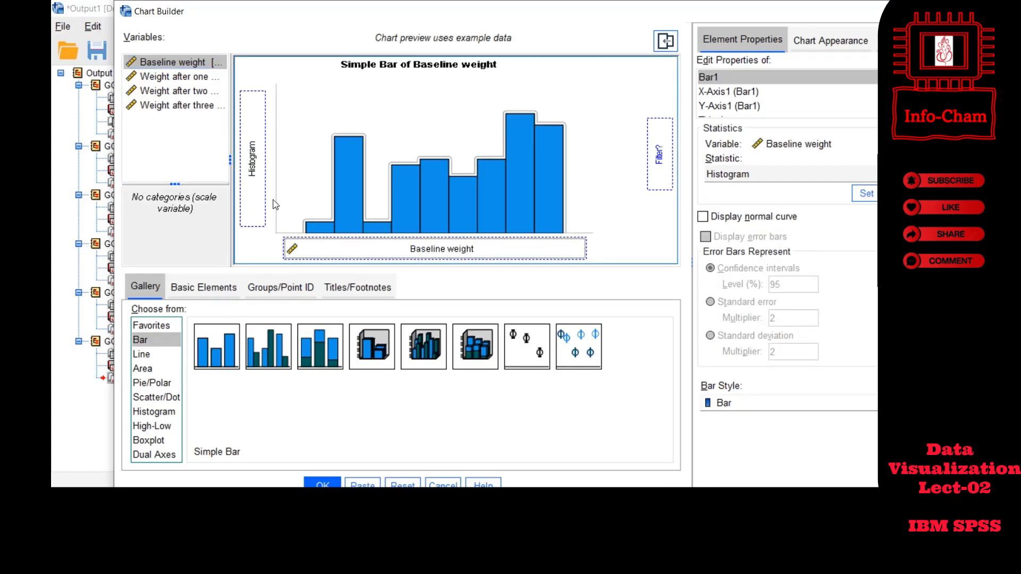
pyautogui.click(177, 79)
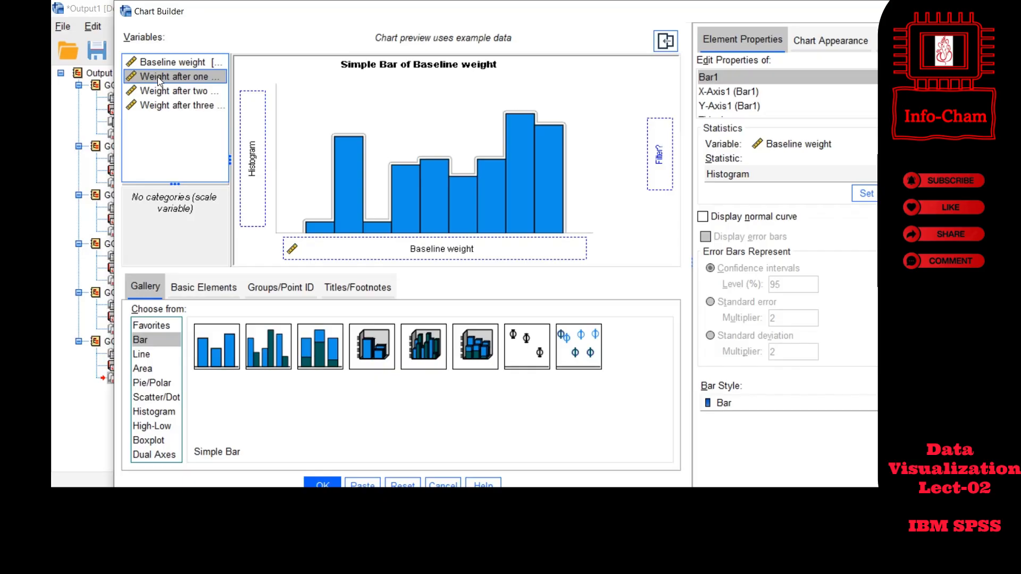
pyautogui.moveTo(140, 80); pyautogui.dragTo(452, 250)
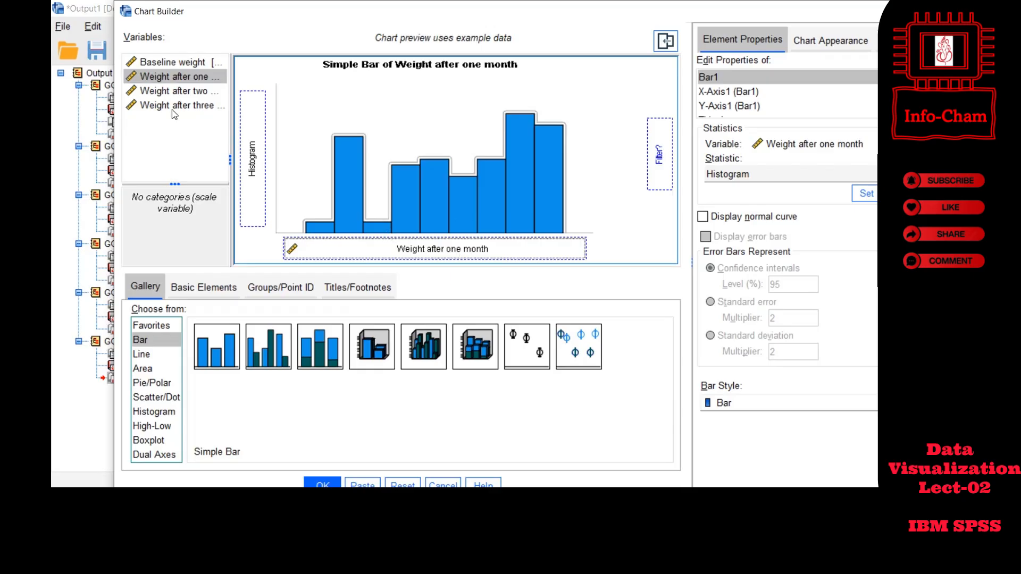
pyautogui.click(172, 93)
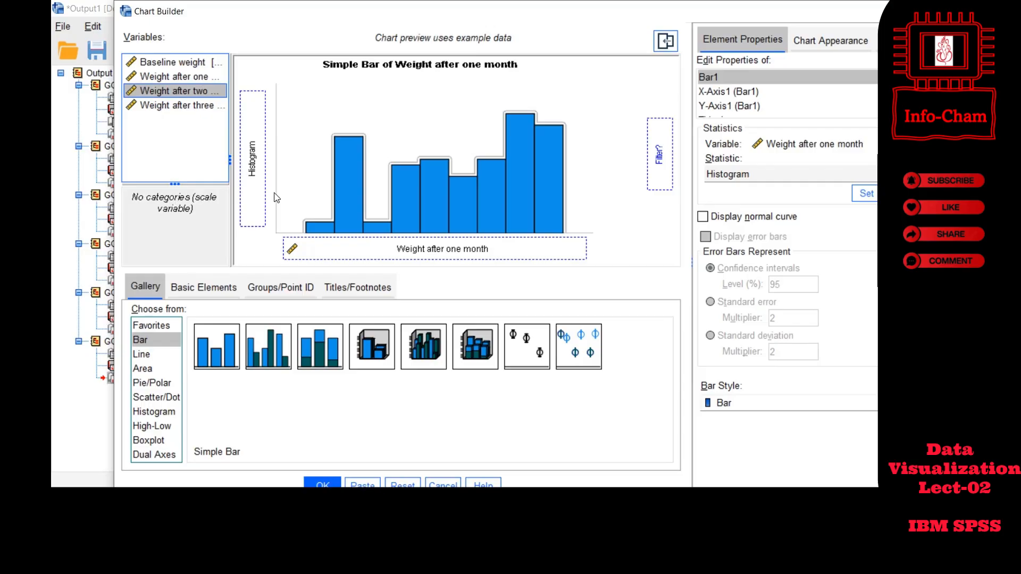
pyautogui.click(400, 486)
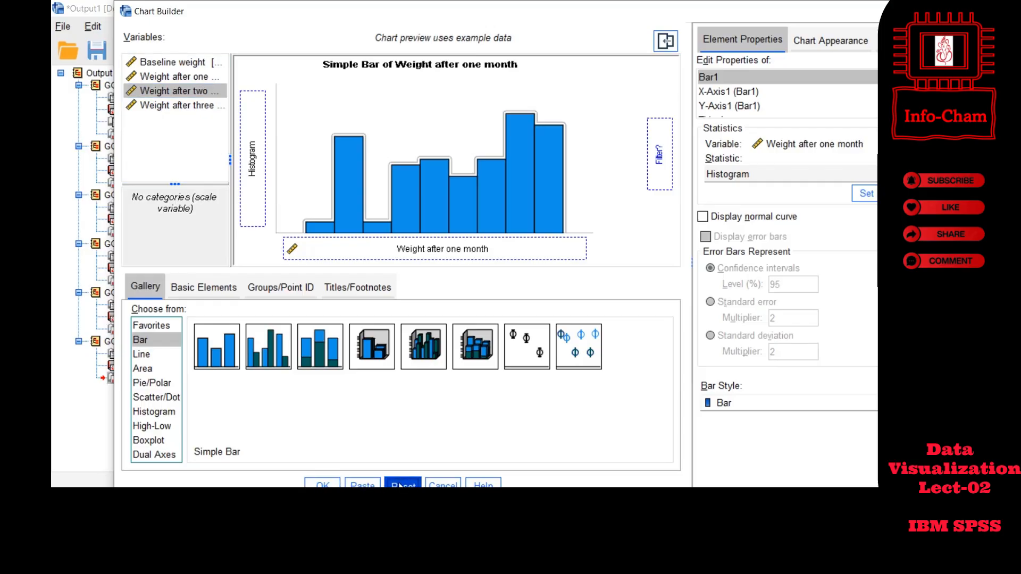
# - Start a new simple bar chart from the Bar gallery
pyautogui.click(154, 354)
pyautogui.click(158, 340)
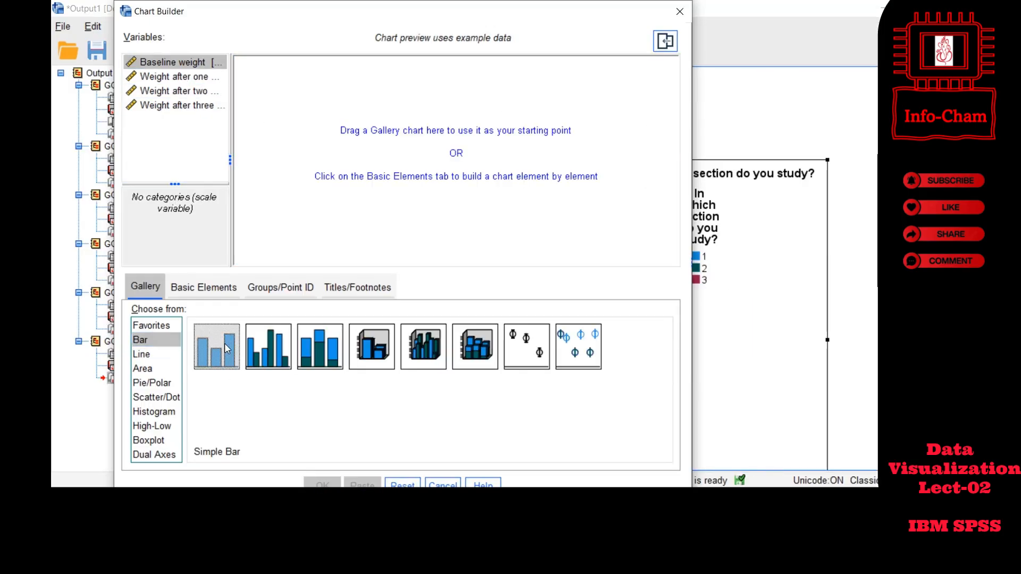
pyautogui.moveTo(226, 349); pyautogui.dragTo(206, 149)
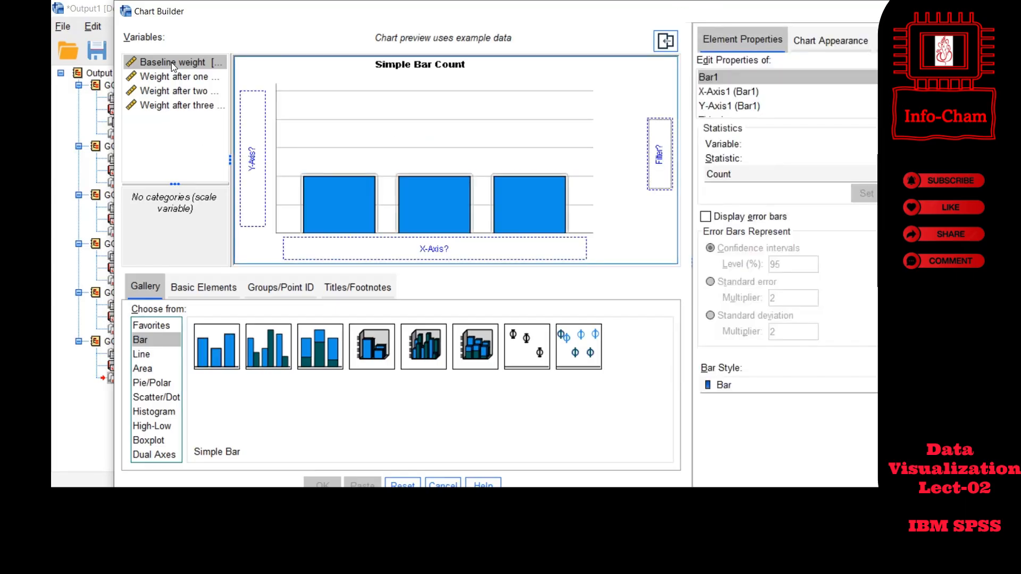
# - Assign Baseline weight and the weights after one, two and three months together to the Y axis as a summary group
pyautogui.click(171, 78)
pyautogui.click(167, 62)
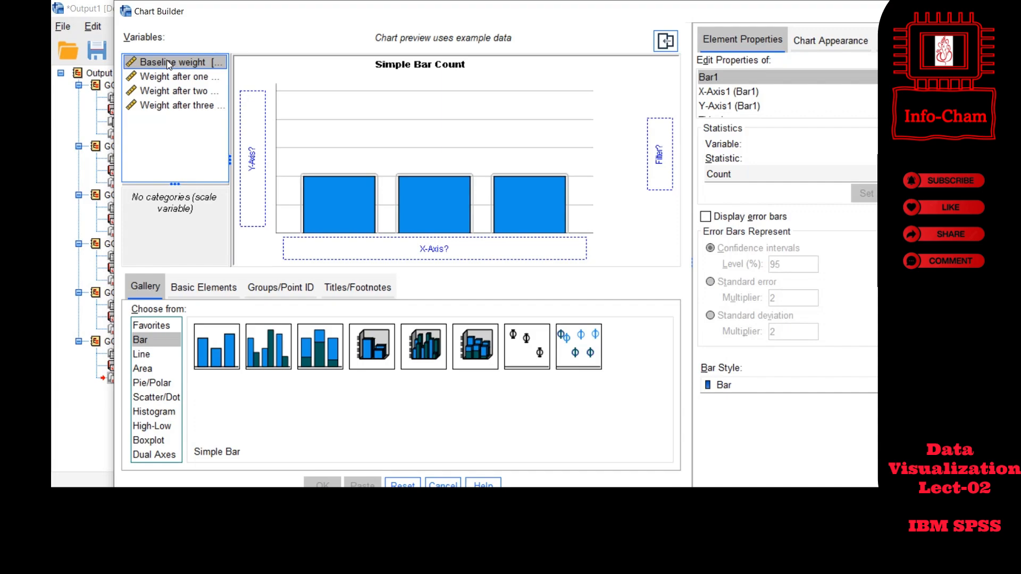
pyautogui.hotkey('shift', 'Down')
pyautogui.hotkey('shift', 'Down')
pyautogui.hotkey('shift', 'Down')
pyautogui.moveTo(168, 64); pyautogui.dragTo(254, 139)
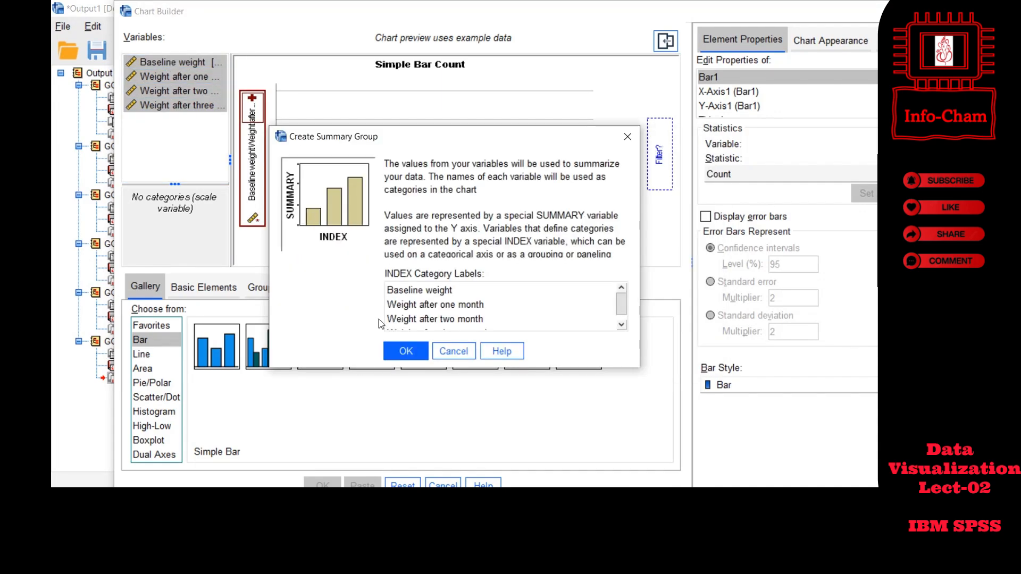
pyautogui.click(406, 351)
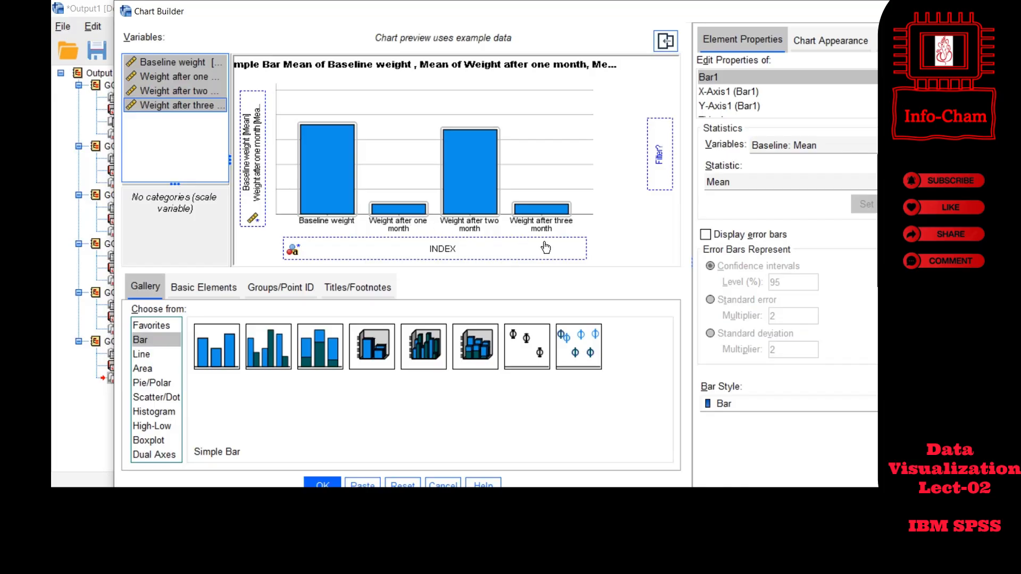
# - Compare the chart preview with the example on slide 12 of SML-3 and return to the SPSS Chart Builder
pyautogui.hotkey('alt', 'Tab')
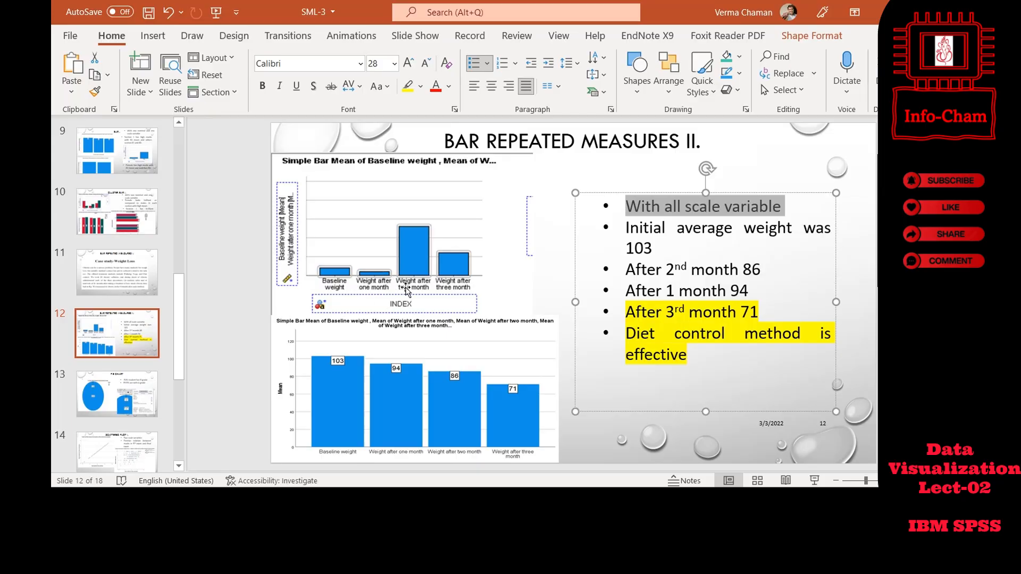
pyautogui.hotkey('alt', 'Tab')
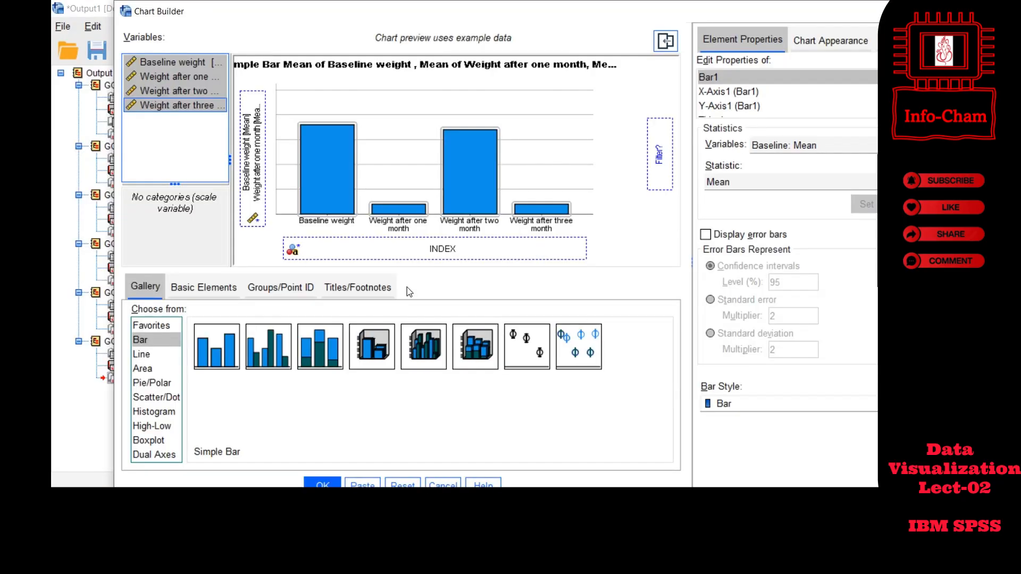
# - Generate the simple bar chart of mean weights and switch to slide 12 of SML-3 in PowerPoint
pyautogui.click(315, 484)
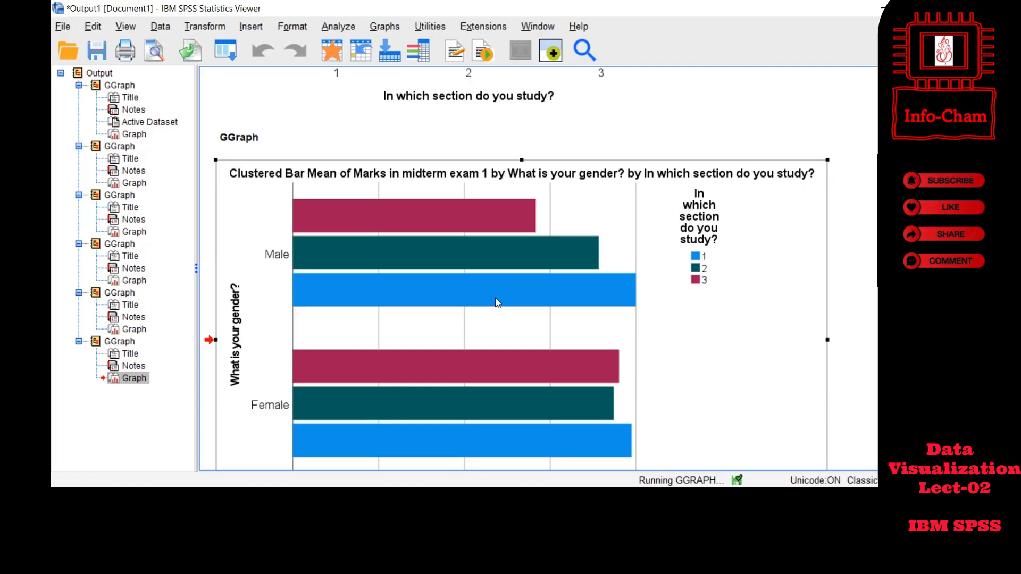
pyautogui.hotkey('alt', 'Tab')
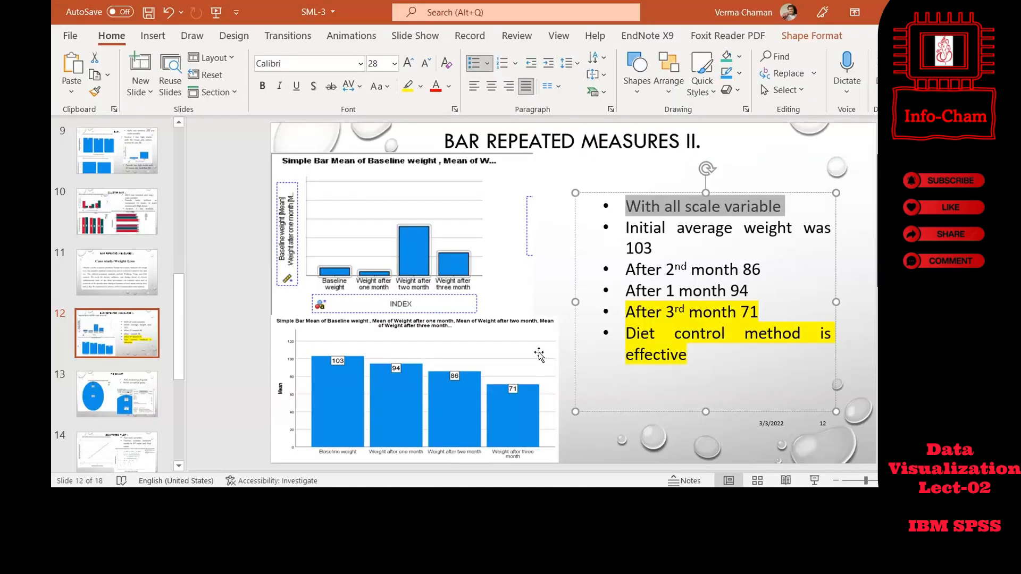
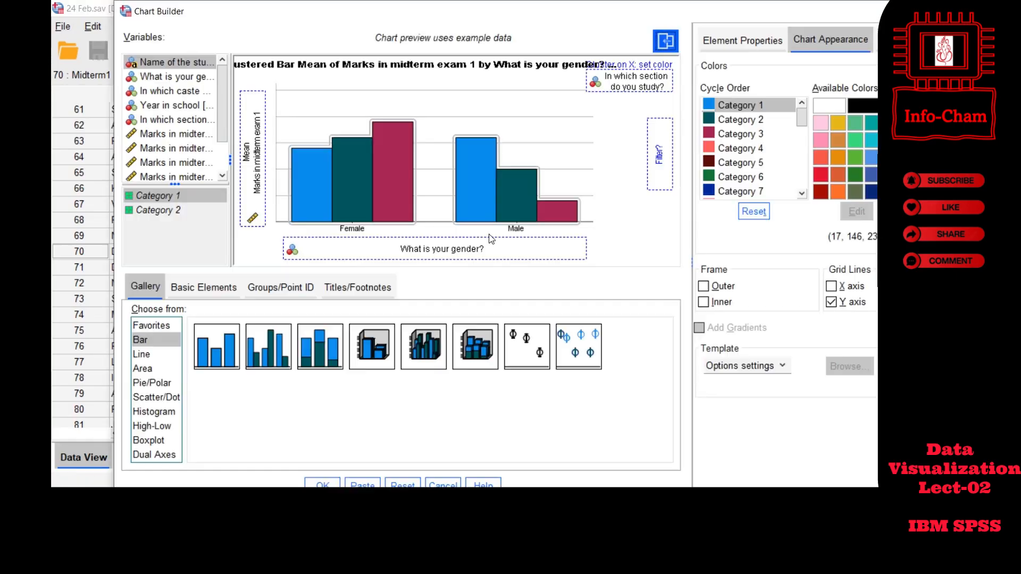
# - Reset the Chart Builder and start a simple scatter plot from the Scatter/Dot gallery
pyautogui.click(396, 485)
pyautogui.click(160, 399)
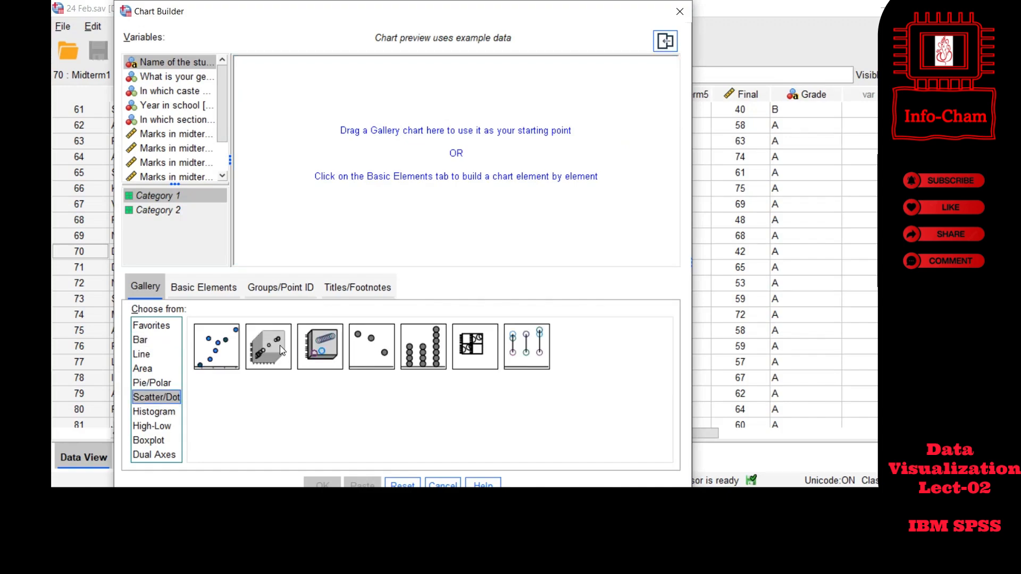
pyautogui.click(222, 348)
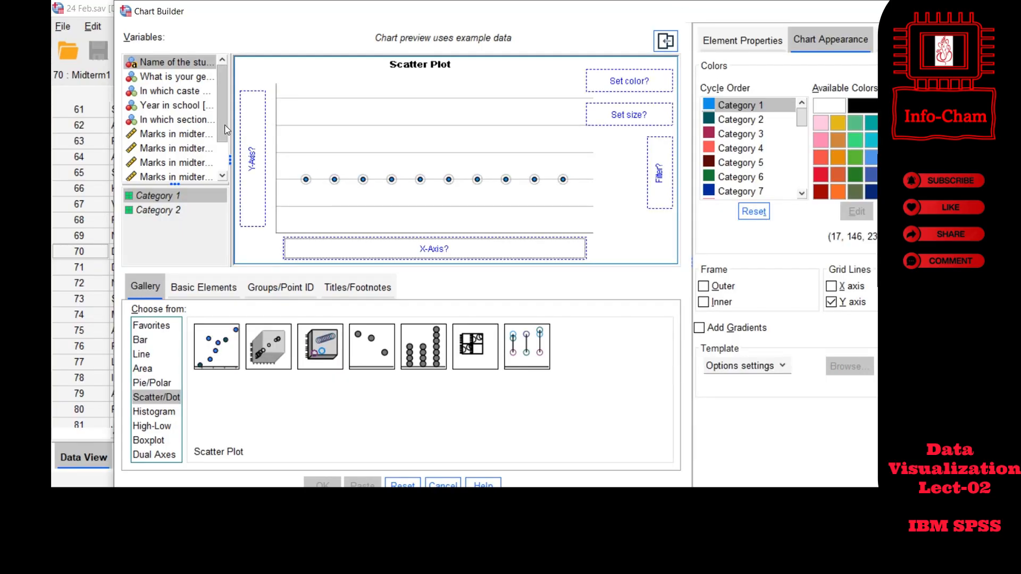
# - Assign Marks in midterm exam 1 to the Y axis and Marks obtained in final examination to the X axis
pyautogui.moveTo(225, 129); pyautogui.dragTo(222, 142)
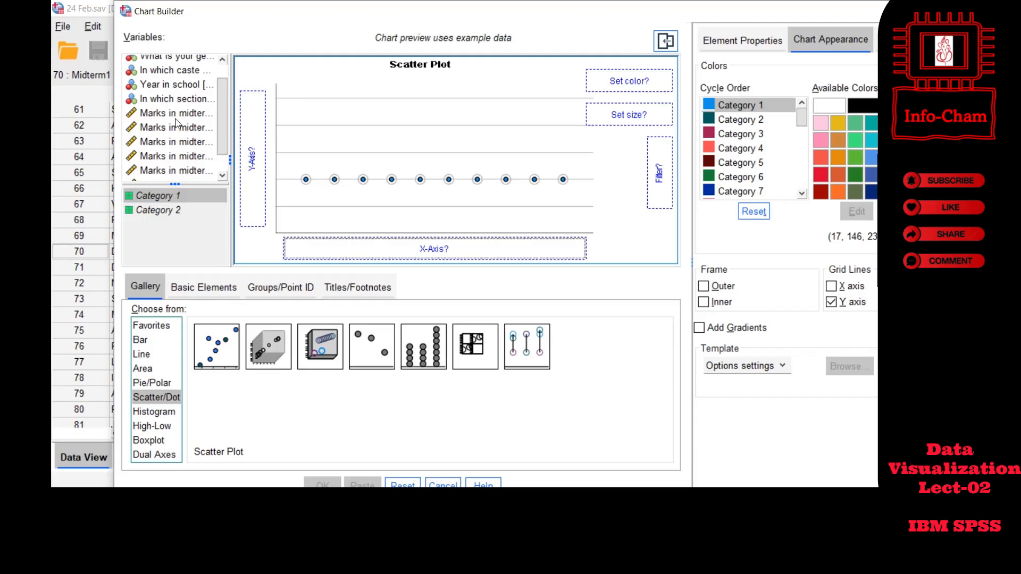
pyautogui.moveTo(172, 114); pyautogui.dragTo(251, 154)
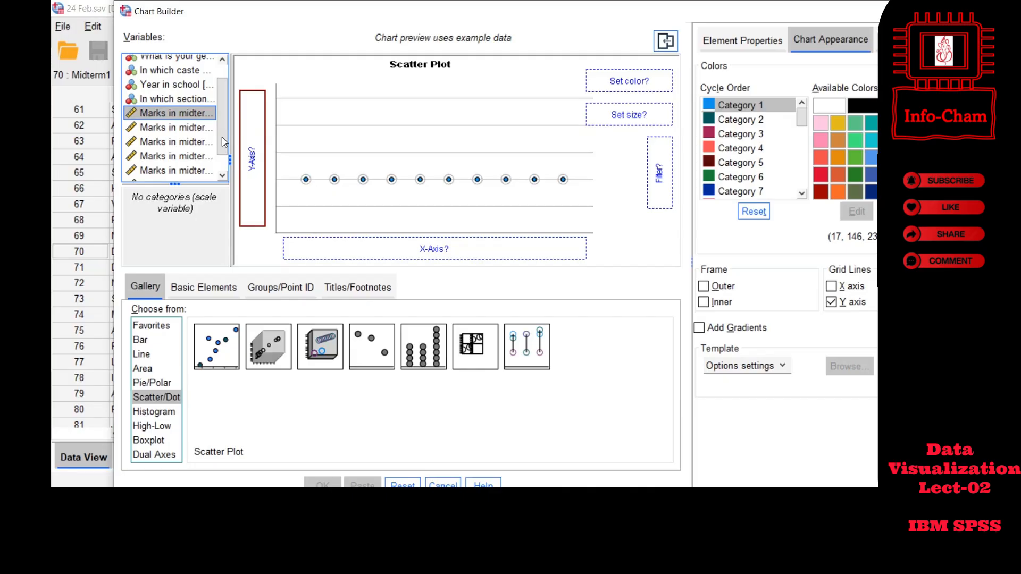
pyautogui.scroll(-2, 225, 141)
pyautogui.moveTo(175, 160); pyautogui.dragTo(360, 239)
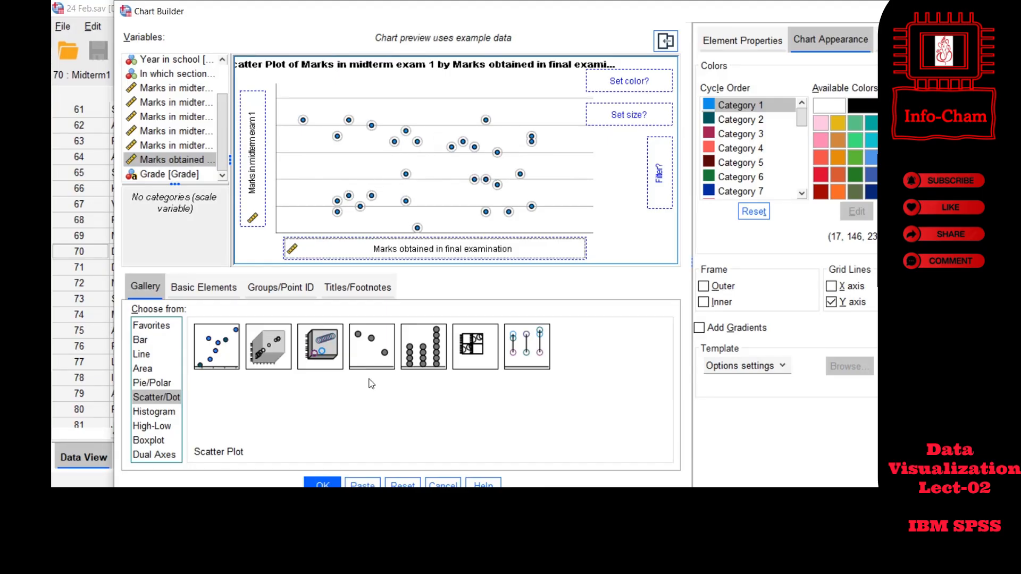
# - Generate the scatter plot and bring it into view in the SPSS Statistics Viewer output
pyautogui.click(323, 483)
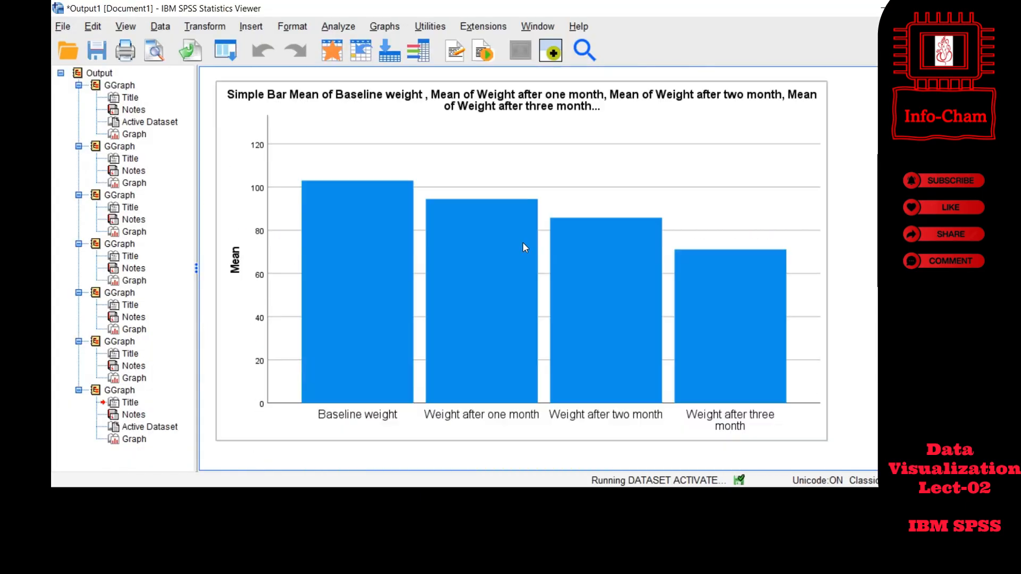
pyautogui.scroll(-3, 531, 227)
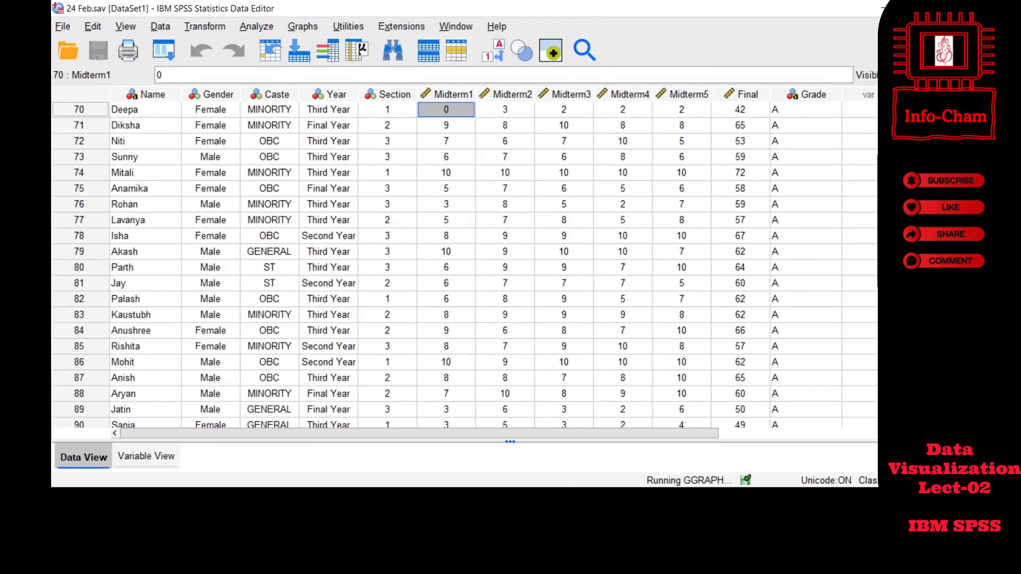
pyautogui.click(695, 501)
pyautogui.click(693, 443)
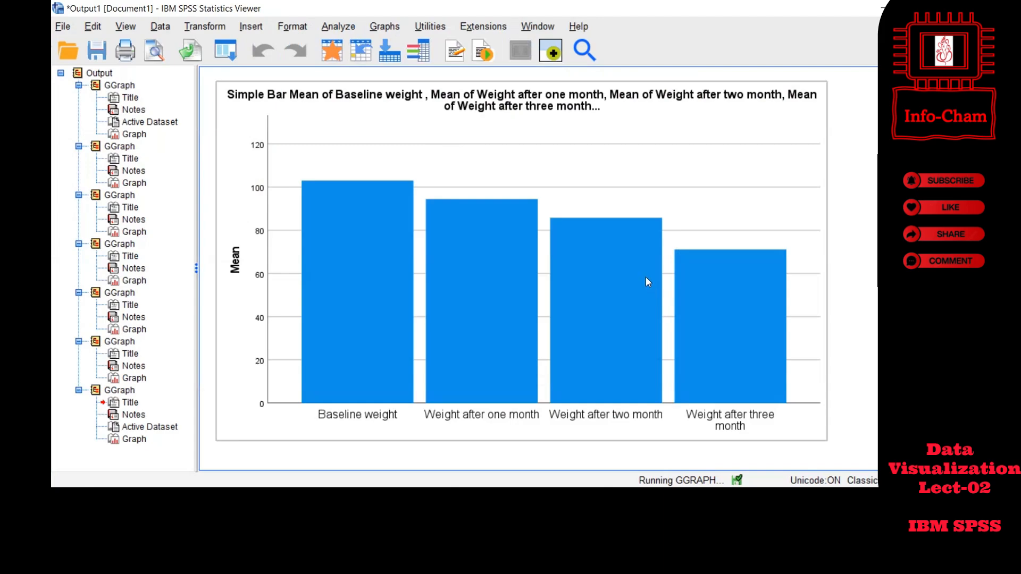
pyautogui.scroll(-1, 640, 270)
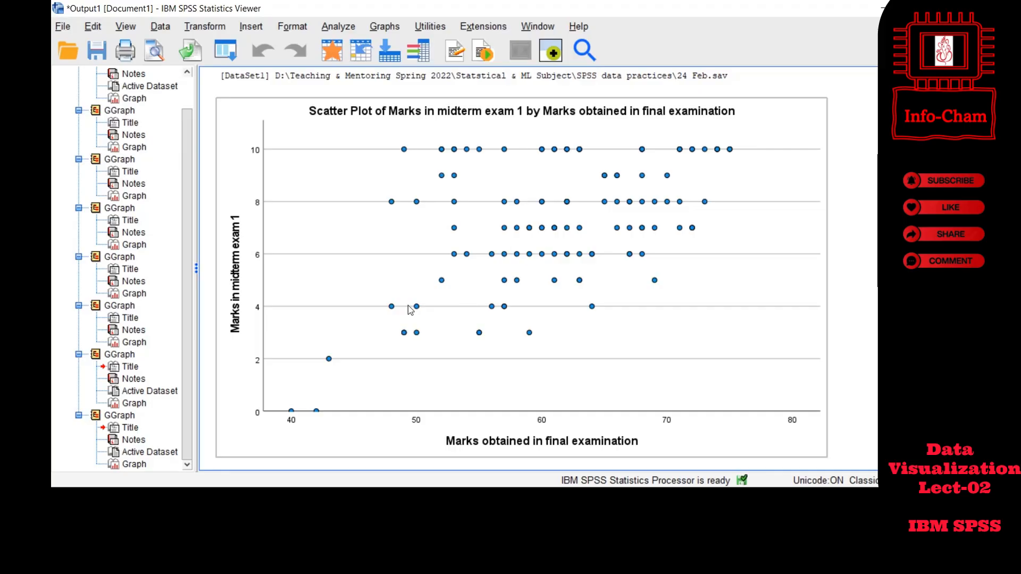
# - Open the scatter plot of midterm exam 1 by final examination marks in the Chart Editor
pyautogui.click(607, 167)
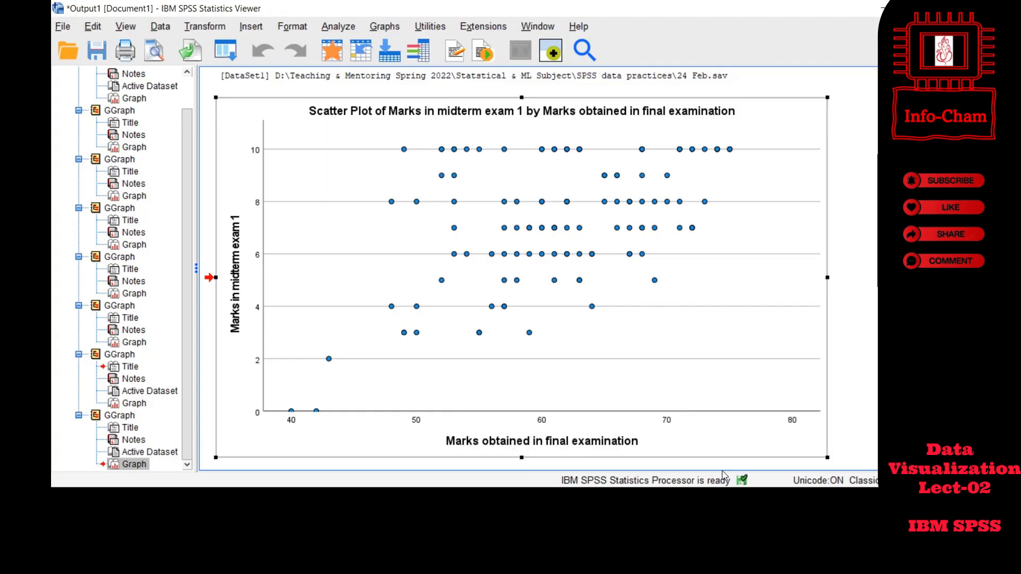
pyautogui.moveTo(738, 470)
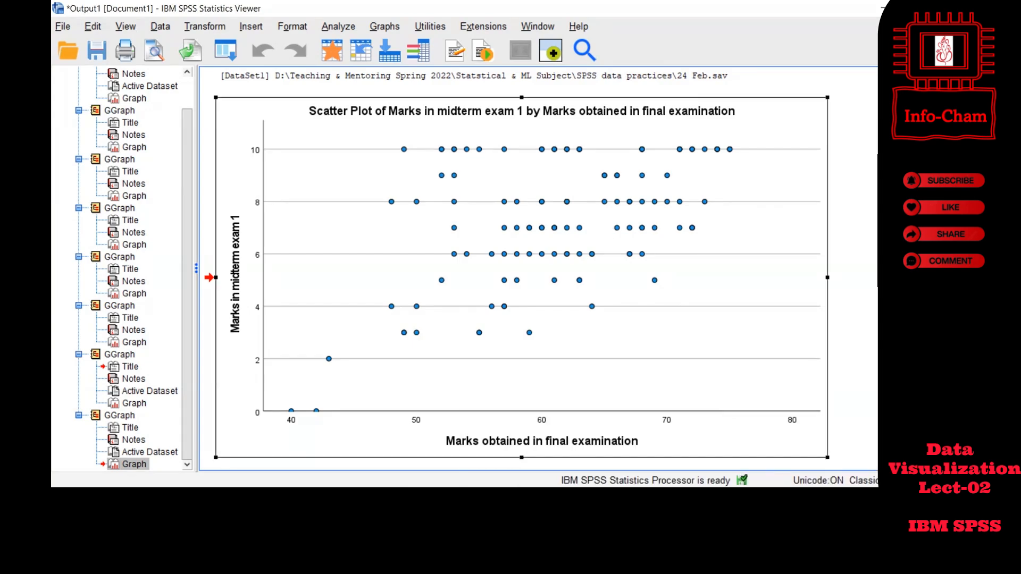
pyautogui.moveTo(707, 485)
pyautogui.click(702, 433)
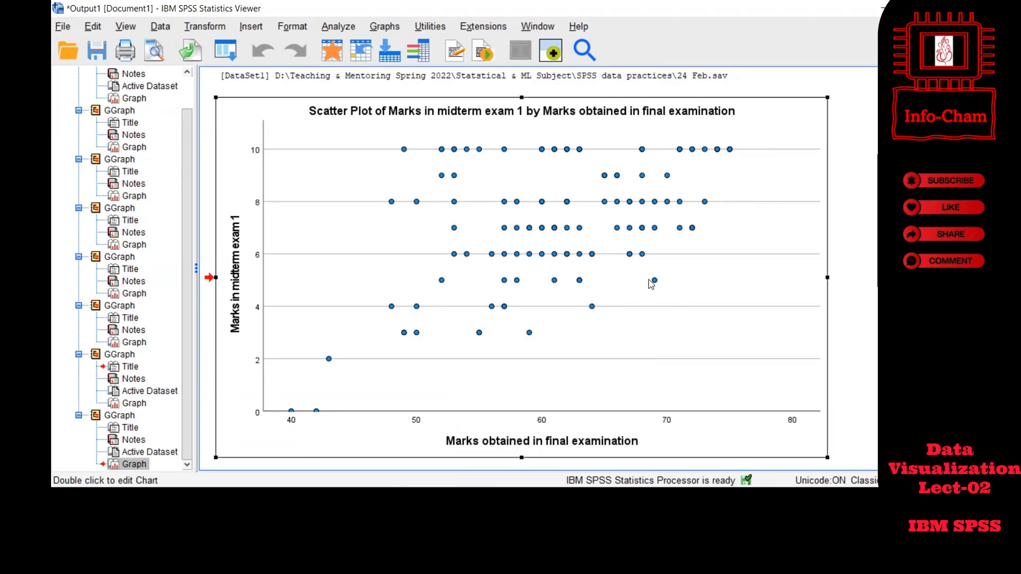
pyautogui.doubleClick(651, 284)
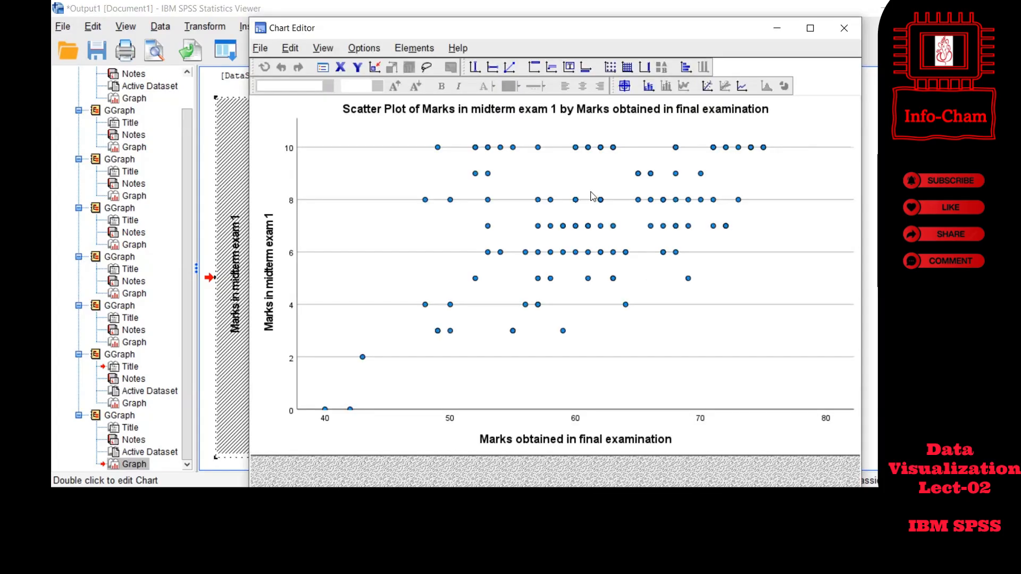
pyautogui.click(697, 144)
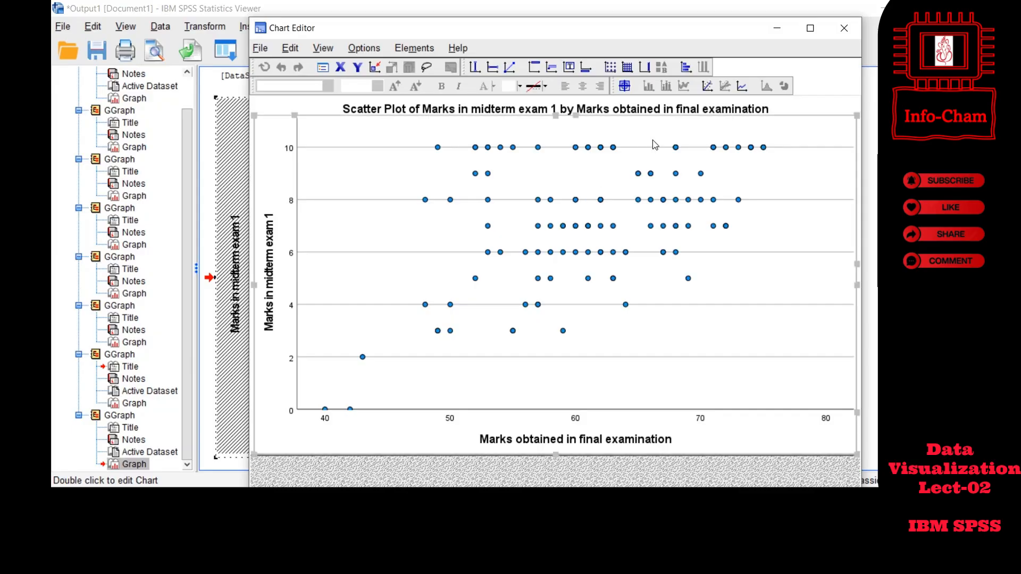
# - Add a reference line from an equation to the scatter plot with the default equation, and maximize the Chart Editor
pyautogui.click(509, 68)
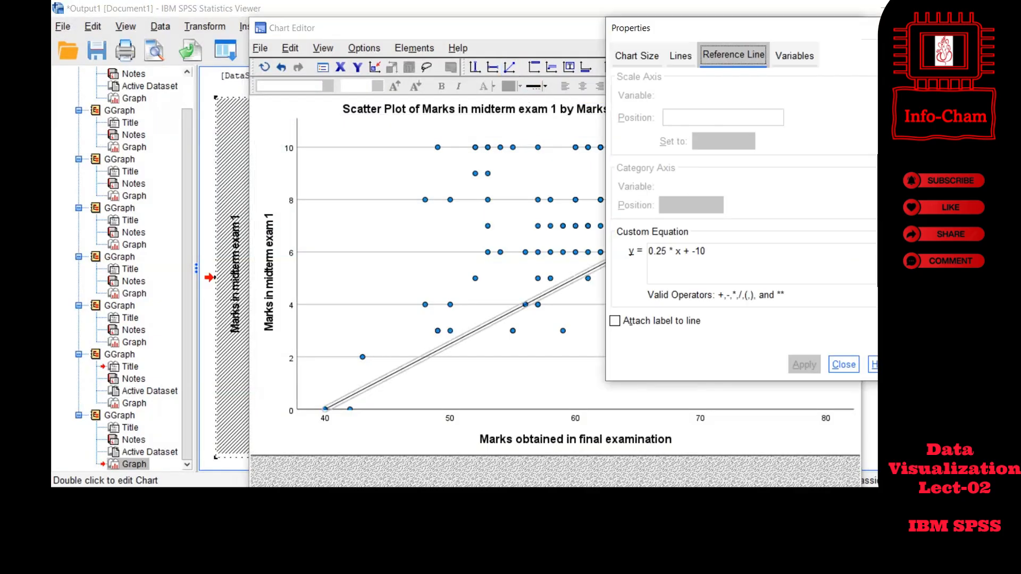
pyautogui.click(888, 27)
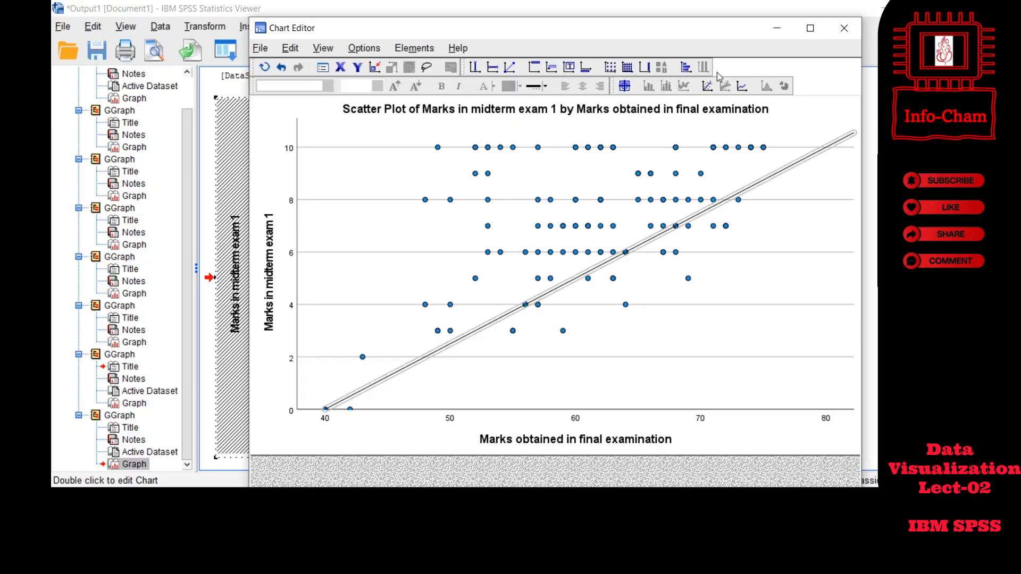
pyautogui.click(812, 29)
pyautogui.click(606, 171)
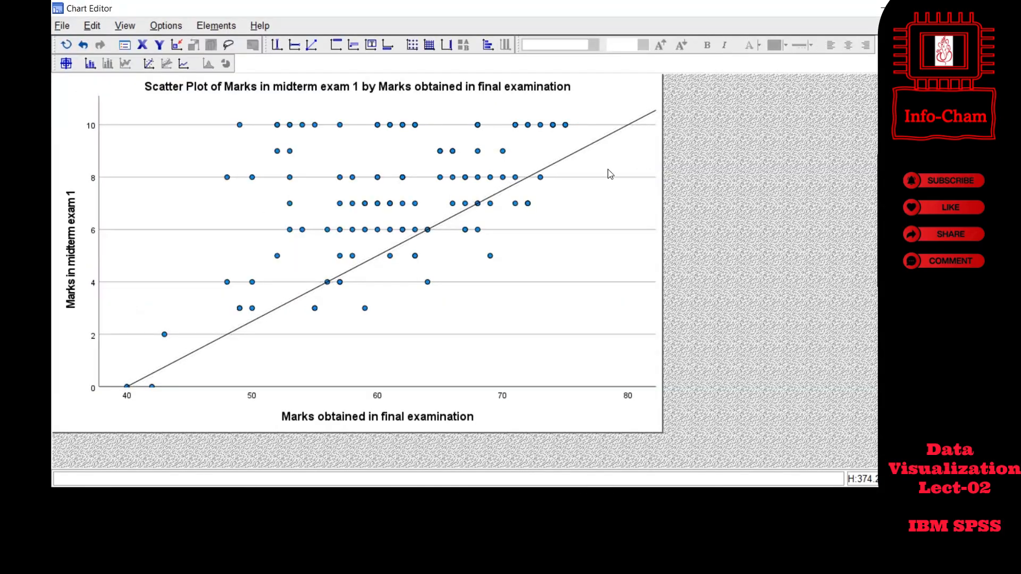